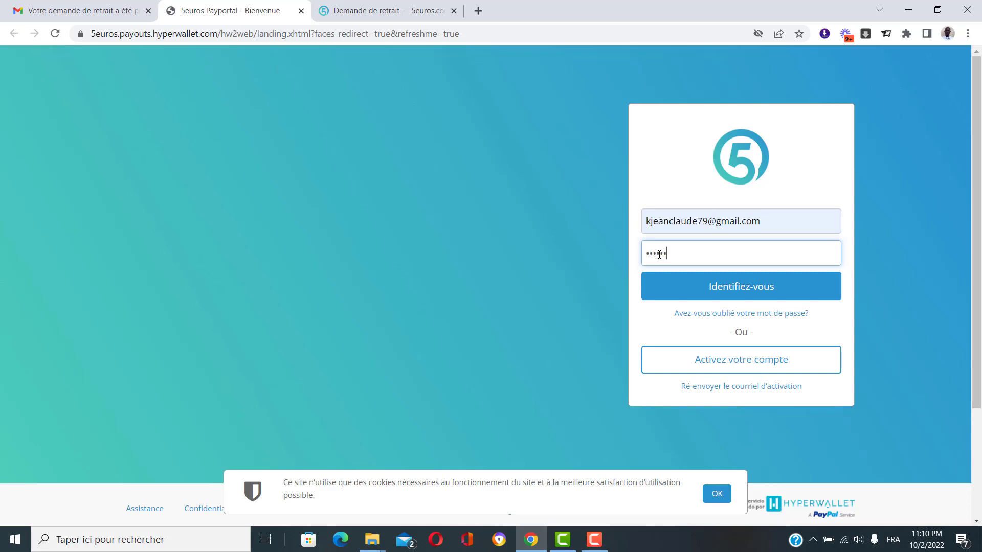
Step: Complete the account password and sign in to the Hyperwallet Payportal
{"action": "type", "text": "••"}
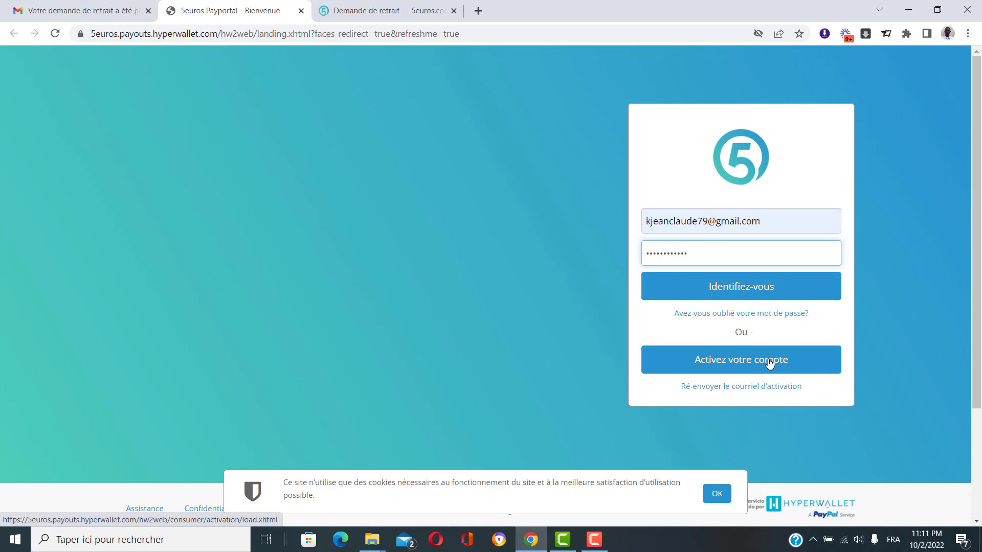
{"action": "left_click", "coordinate": [745, 294]}
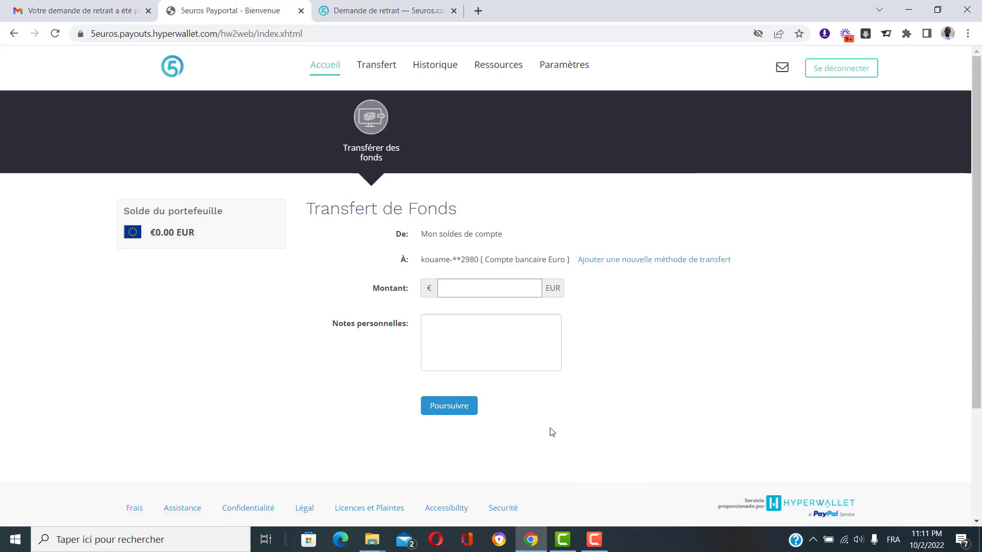
Step: Check the Euro bank account listed under À:, then start adding a new transfer method
{"action": "scroll", "coordinate": [640, 347], "scroll_direction": "down", "scroll_amount": 1}
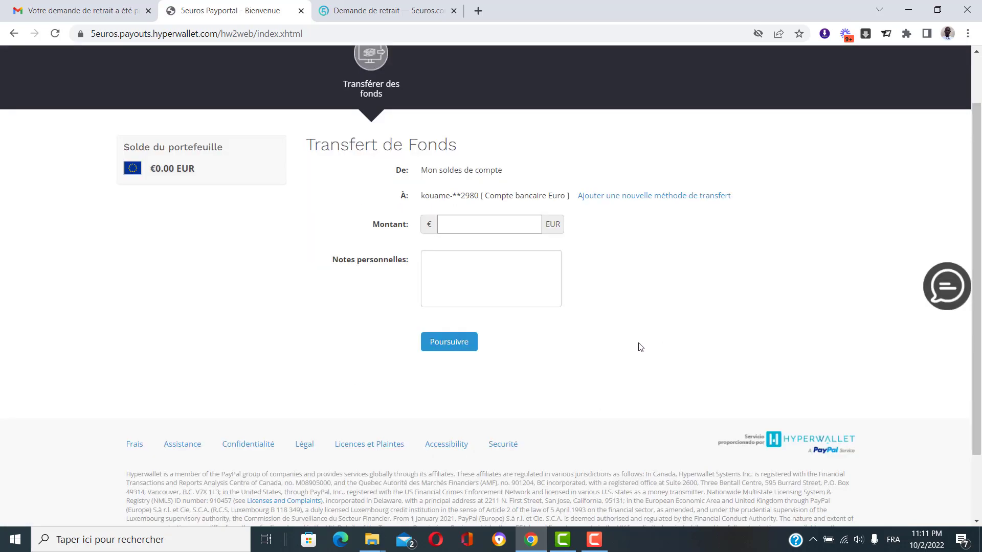
{"action": "scroll", "coordinate": [640, 347], "scroll_direction": "up", "scroll_amount": 1}
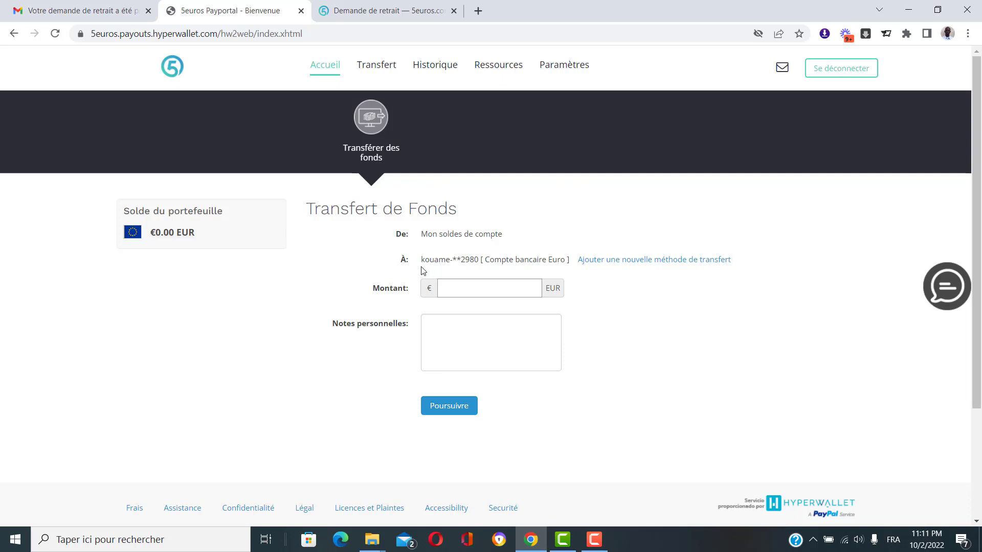
{"action": "left_click_drag", "start_coordinate": [422, 261], "coordinate": [477, 259]}
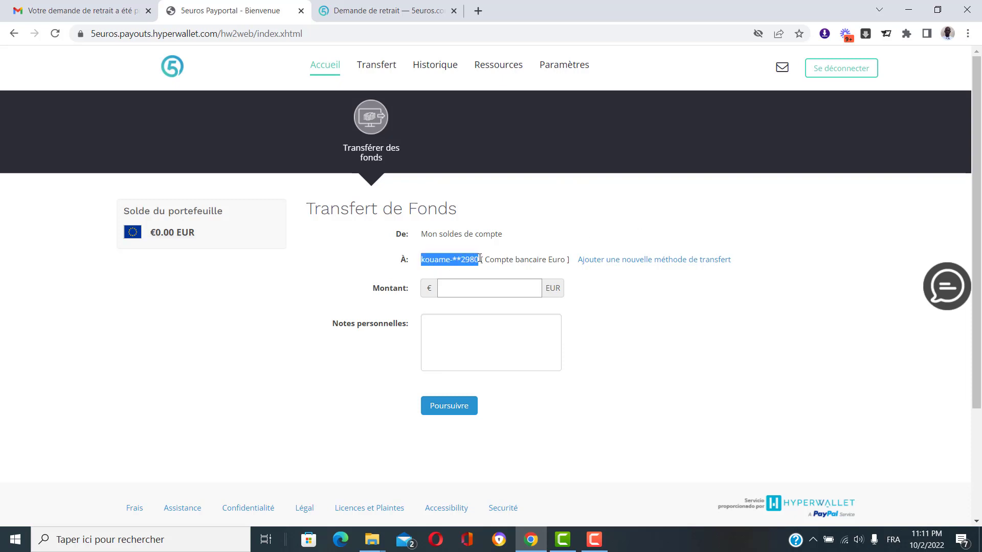
{"action": "left_click", "coordinate": [657, 325]}
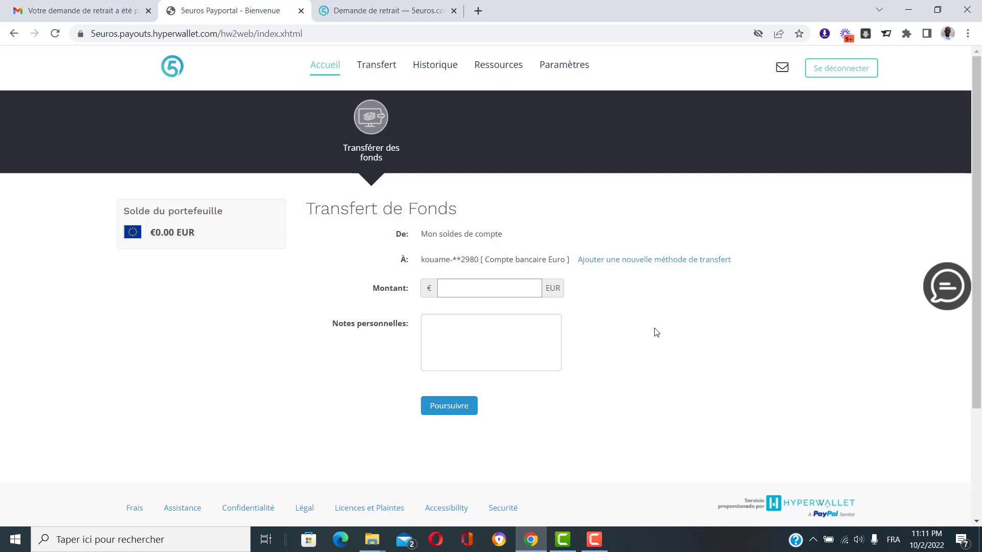
{"action": "left_click", "coordinate": [663, 266]}
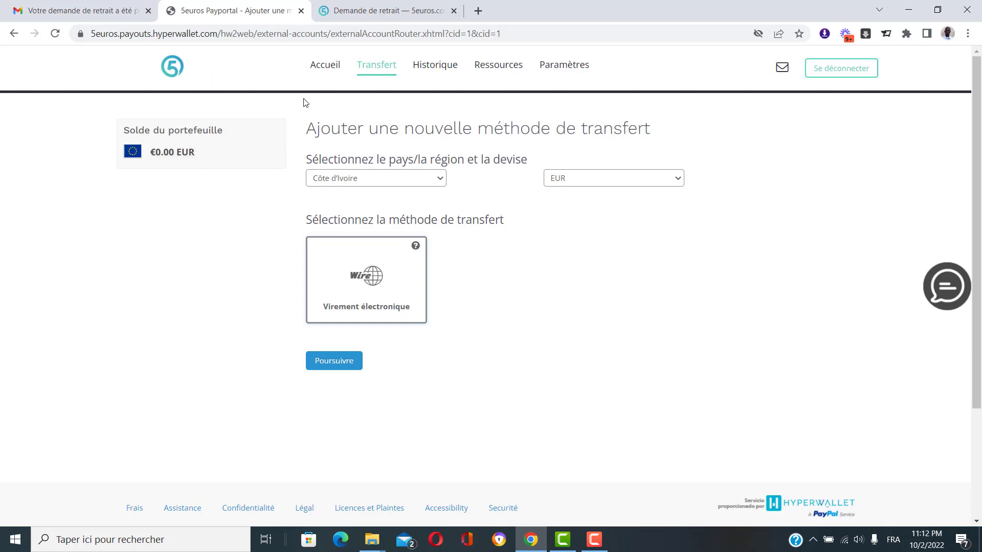
Step: Switch to the Gmail tab showing the 5euros withdrawal confirmation e-mail
{"action": "left_click", "coordinate": [99, 4]}
Step: Check the 150,00 € withdrawal amount in the e-mail, then return to the Payportal tab
{"action": "scroll", "coordinate": [495, 261], "scroll_direction": "up", "scroll_amount": 1}
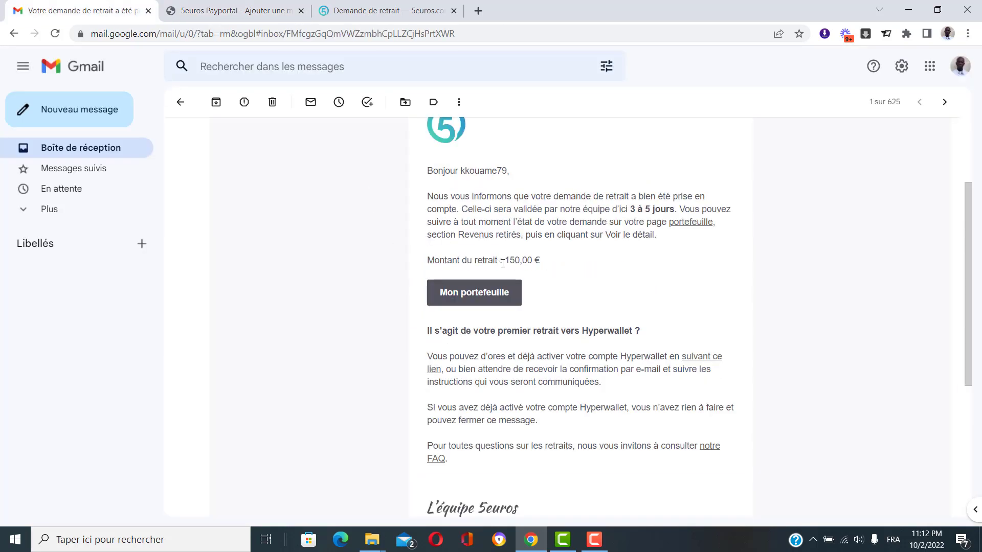
{"action": "left_click_drag", "start_coordinate": [547, 264], "coordinate": [504, 262]}
{"action": "left_click", "coordinate": [522, 259]}
{"action": "left_click", "coordinate": [211, 6]}
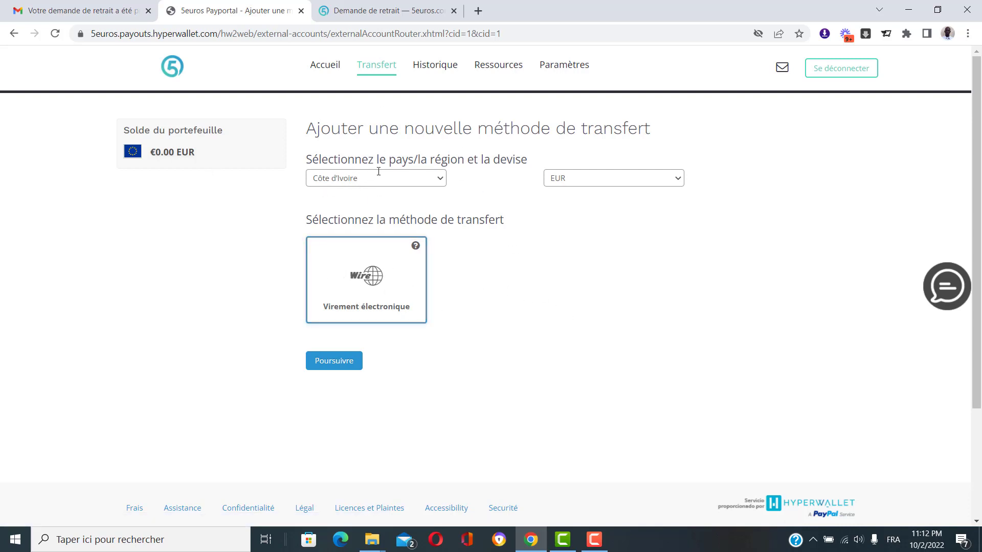
Step: Change the country to France, offering PayPal, Compte bancaire and Carte de débit in EUR
{"action": "left_click", "coordinate": [349, 275]}
{"action": "left_click", "coordinate": [438, 179]}
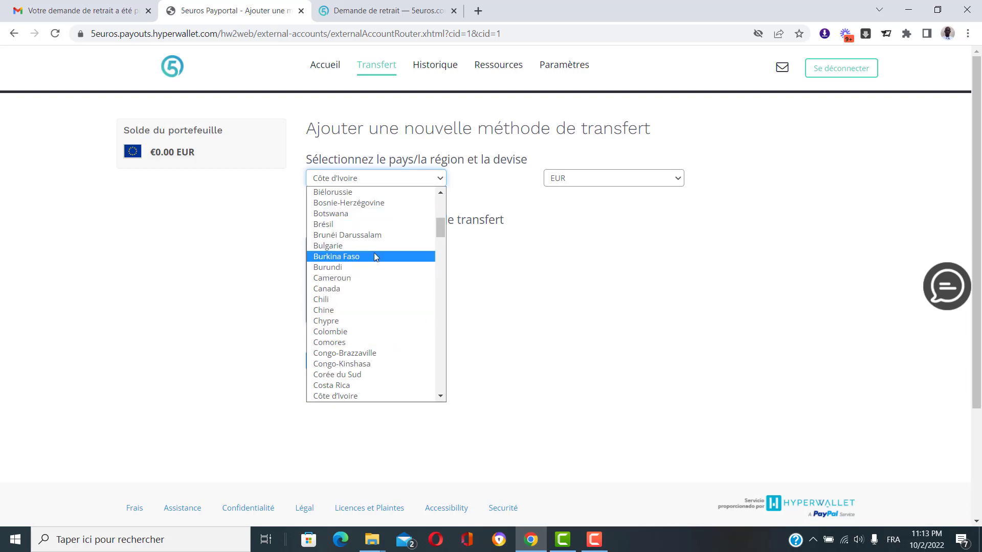
{"action": "scroll", "coordinate": [377, 255], "scroll_direction": "up", "scroll_amount": 5}
{"action": "scroll", "coordinate": [381, 235], "scroll_direction": "down", "scroll_amount": 20}
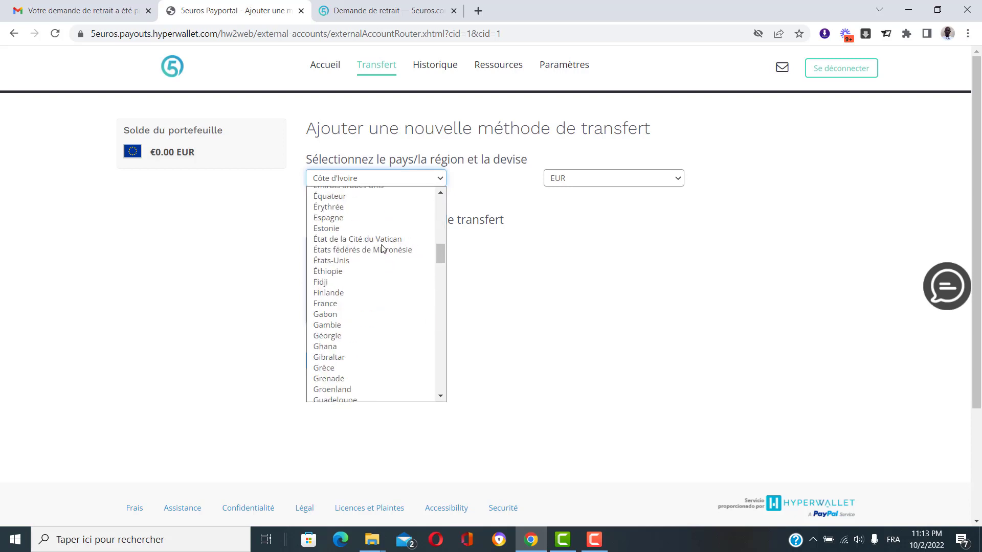
{"action": "scroll", "coordinate": [384, 261], "scroll_direction": "down", "scroll_amount": 4}
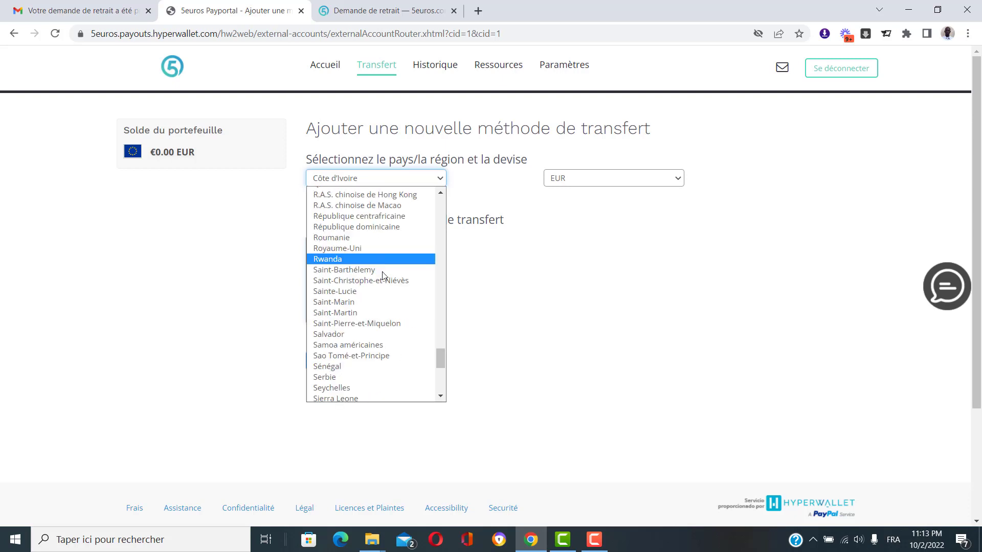
{"action": "scroll", "coordinate": [379, 331], "scroll_direction": "up", "scroll_amount": 20}
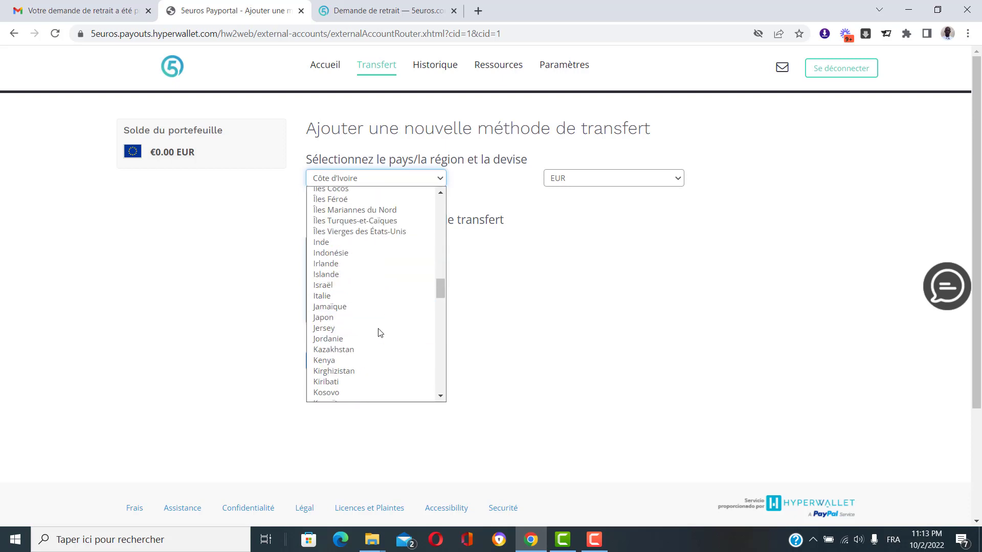
{"action": "scroll", "coordinate": [380, 332], "scroll_direction": "down", "scroll_amount": 20}
{"action": "scroll", "coordinate": [380, 333], "scroll_direction": "up", "scroll_amount": 20}
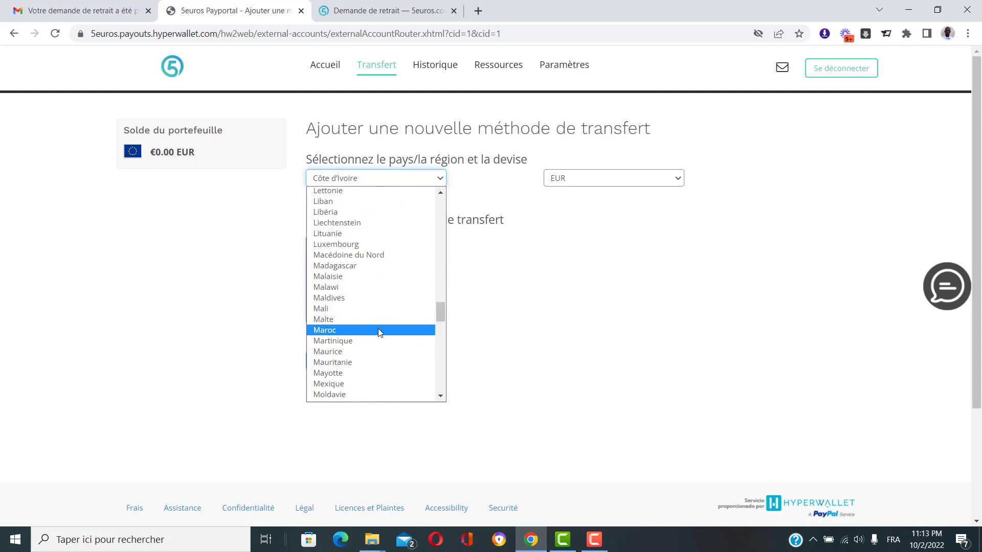
{"action": "scroll", "coordinate": [378, 330], "scroll_direction": "up", "scroll_amount": 15}
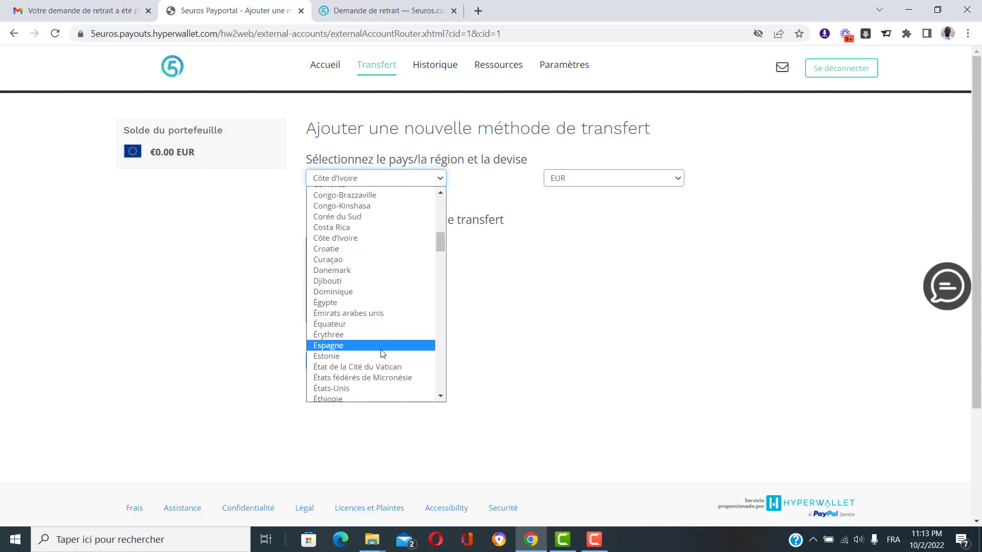
{"action": "scroll", "coordinate": [381, 358], "scroll_direction": "down", "scroll_amount": 4}
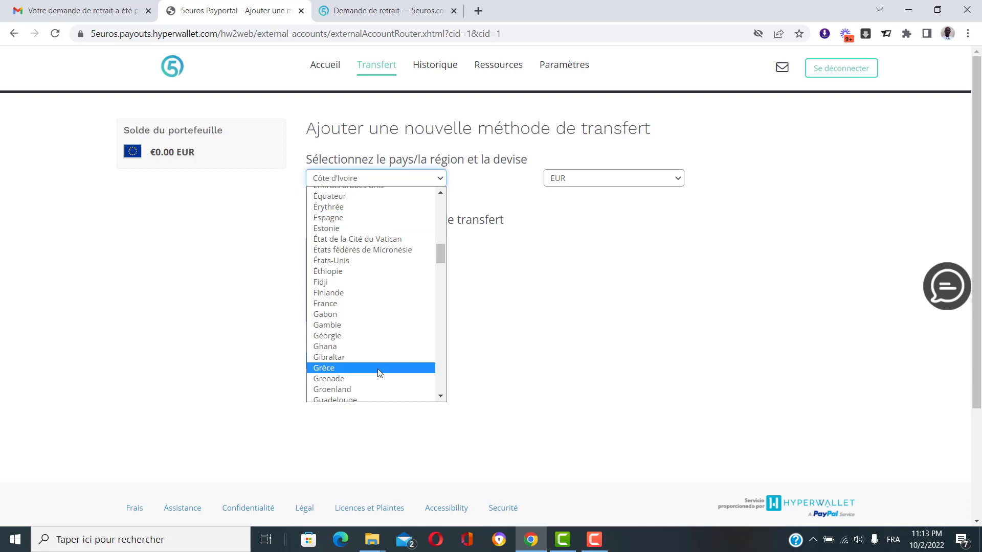
{"action": "left_click", "coordinate": [388, 303]}
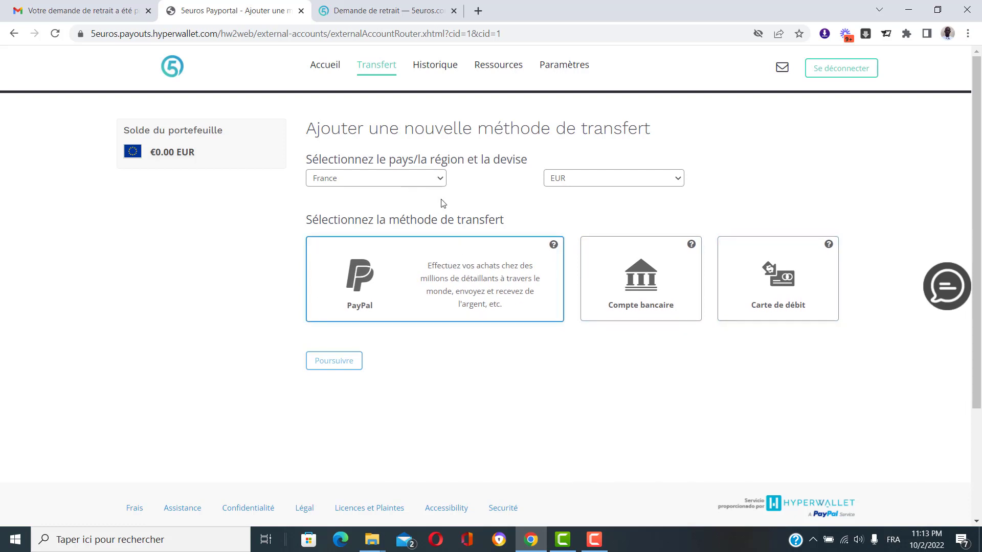
Step: Switch the country to Côte d'Ivoire, then to États-Unis in USD with PayPal, Venmo, Compte bancaire
{"action": "left_click", "coordinate": [439, 183]}
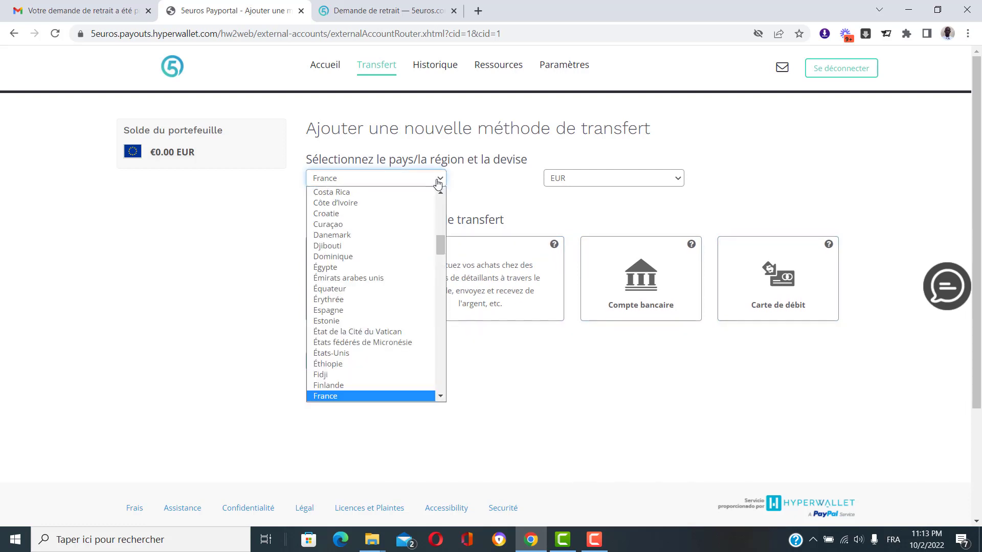
{"action": "left_click", "coordinate": [407, 203]}
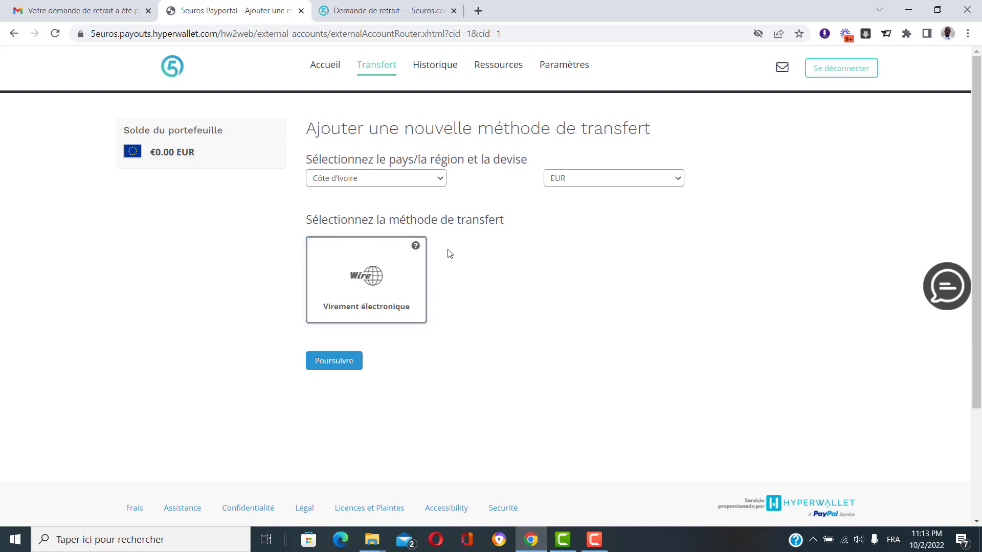
{"action": "left_click", "coordinate": [441, 178]}
{"action": "scroll", "coordinate": [402, 345], "scroll_direction": "down", "scroll_amount": 3}
{"action": "scroll", "coordinate": [402, 345], "scroll_direction": "down", "scroll_amount": 20}
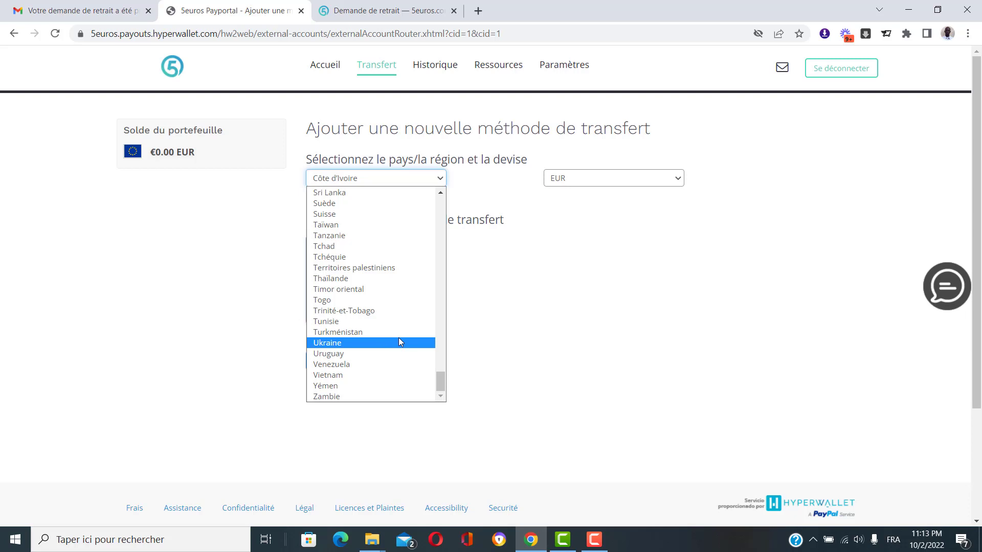
{"action": "scroll", "coordinate": [400, 342], "scroll_direction": "up", "scroll_amount": 3}
{"action": "scroll", "coordinate": [401, 341], "scroll_direction": "up", "scroll_amount": 3}
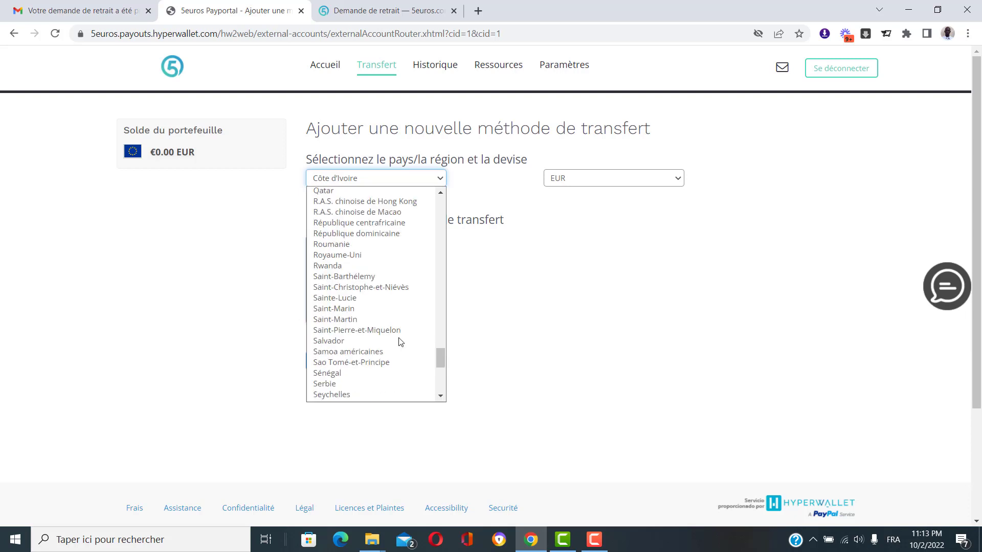
{"action": "scroll", "coordinate": [399, 341], "scroll_direction": "down", "scroll_amount": 6}
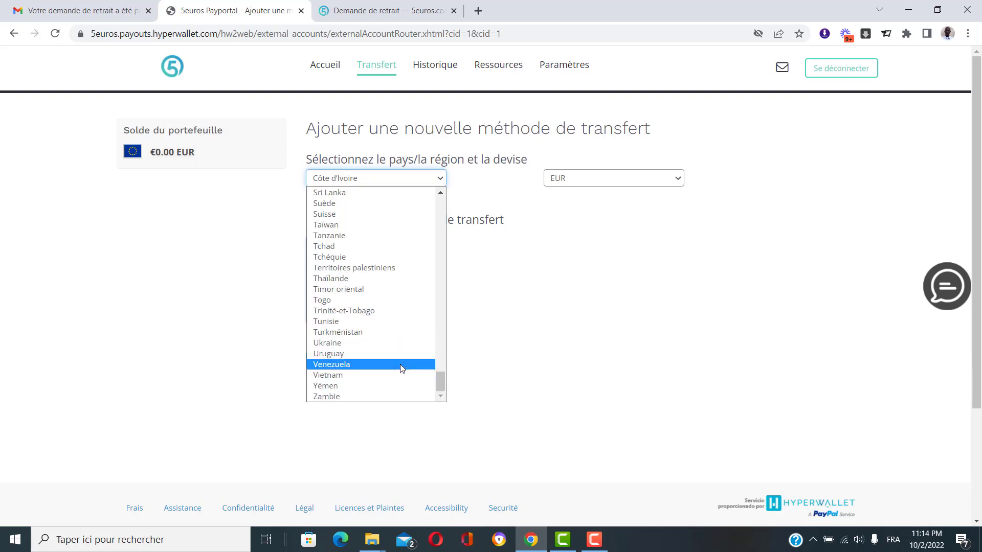
{"action": "scroll", "coordinate": [404, 335], "scroll_direction": "up", "scroll_amount": 20}
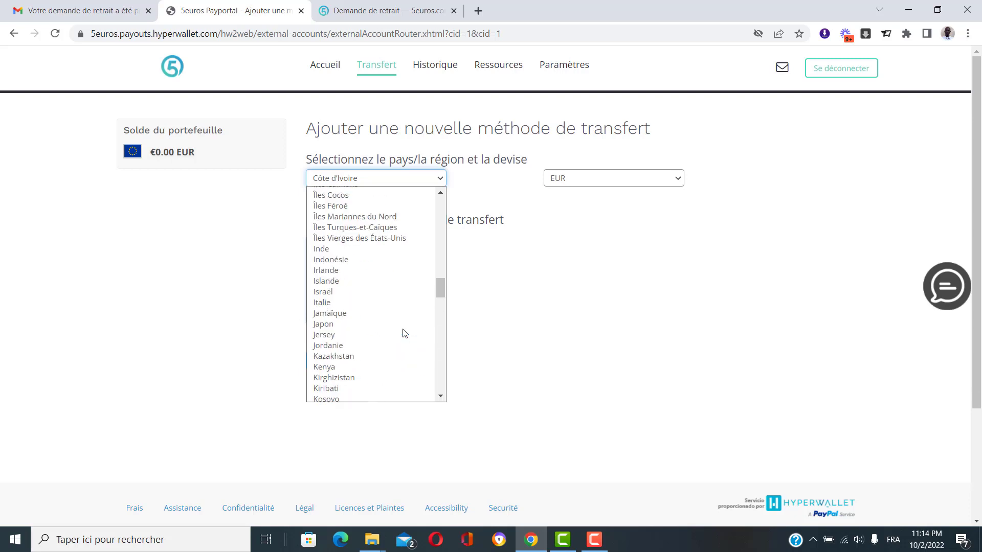
{"action": "scroll", "coordinate": [404, 333], "scroll_direction": "up", "scroll_amount": 6}
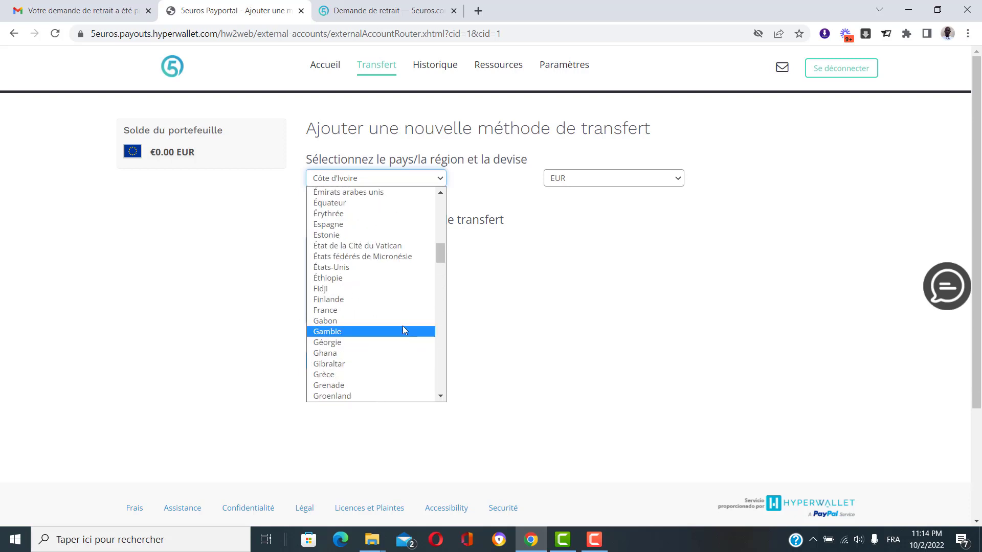
{"action": "left_click", "coordinate": [412, 267]}
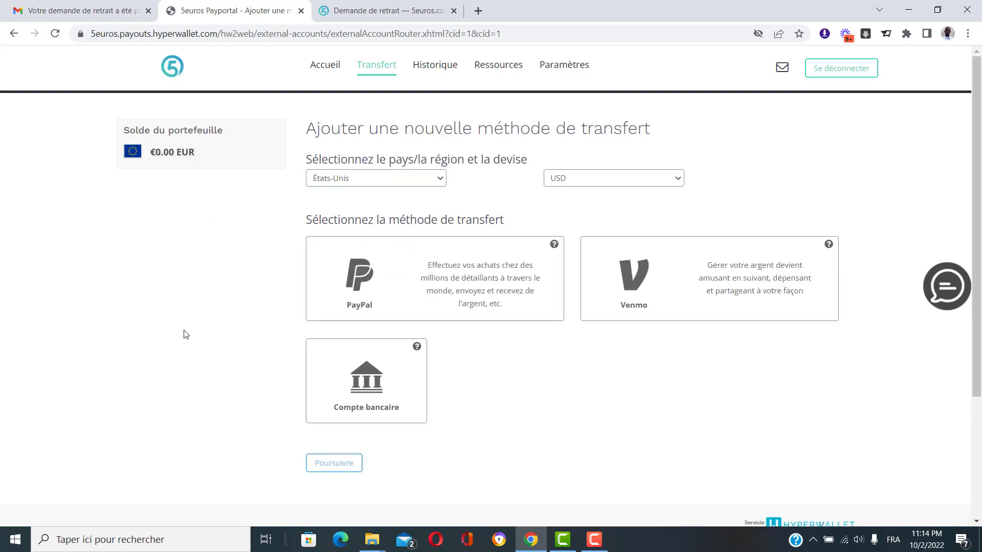
Step: Select PayPal as the États-Unis USD transfer method and confirm it
{"action": "left_click", "coordinate": [384, 280]}
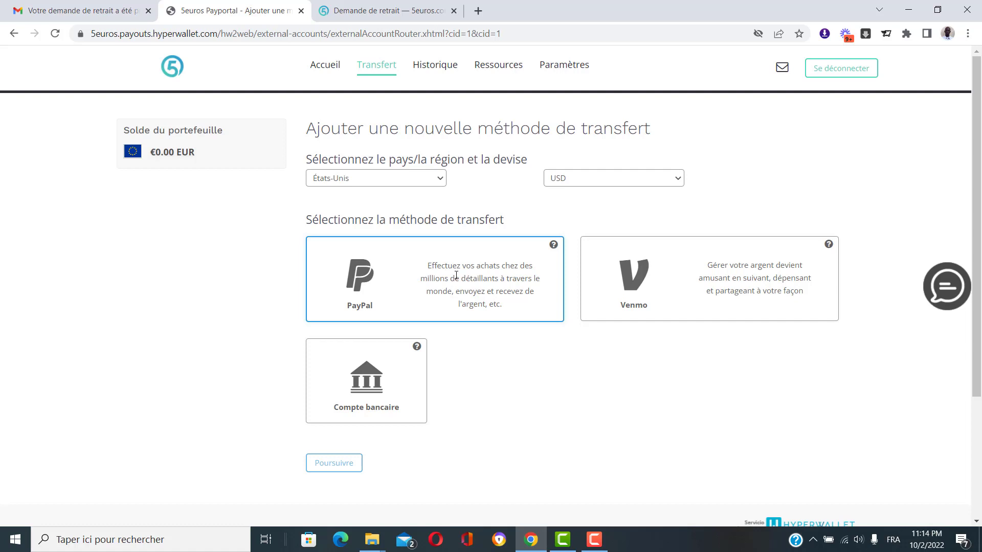
{"action": "left_click", "coordinate": [456, 276]}
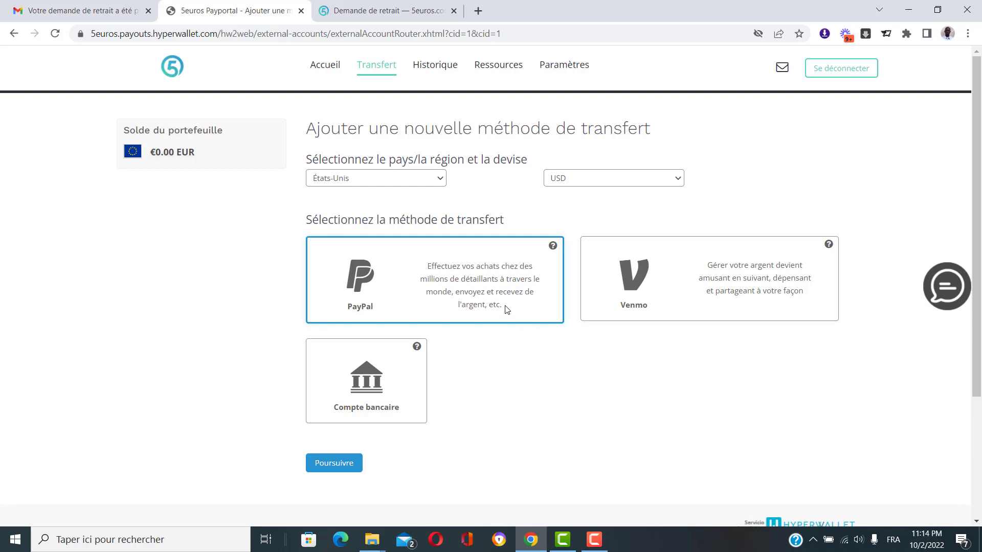
{"action": "left_click", "coordinate": [404, 10]}
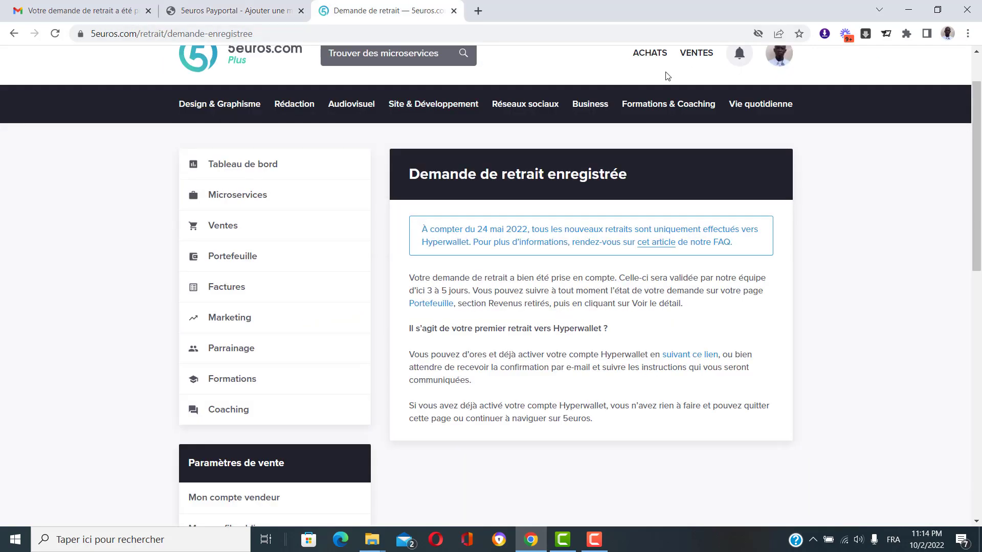
Step: Scroll the 5euros withdrawal page to the top and go back to the Payportal tab
{"action": "scroll", "coordinate": [834, 331], "scroll_direction": "up", "scroll_amount": 2}
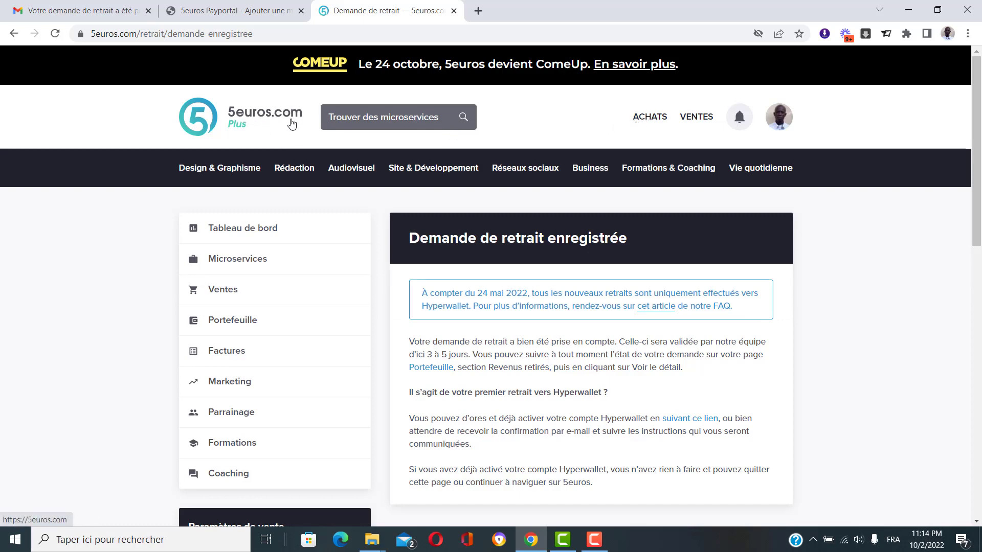
{"action": "left_click", "coordinate": [231, 6]}
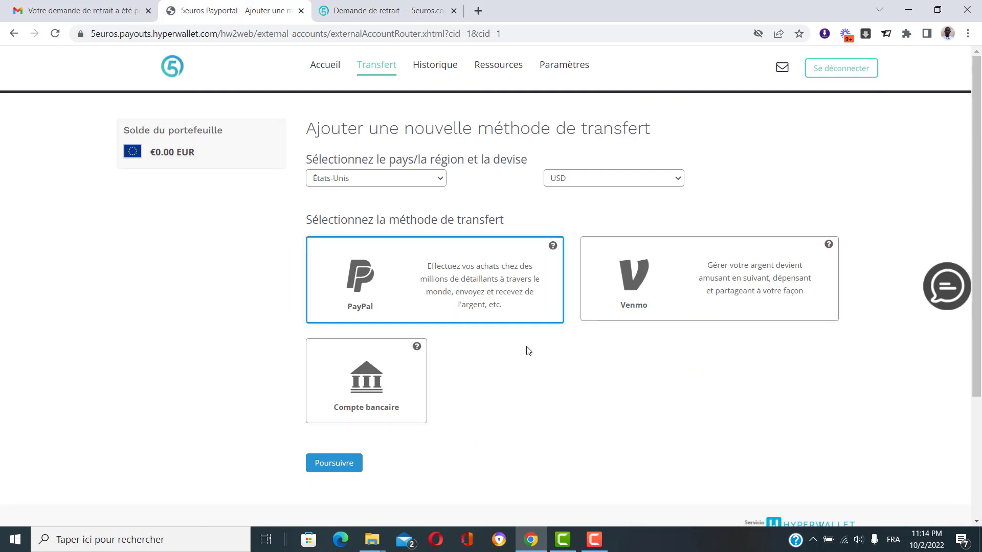
Step: Choose Côte d'Ivoire with Virement électronique and continue to the EUR BIC/SWIFT and IBAN form
{"action": "left_click", "coordinate": [418, 179]}
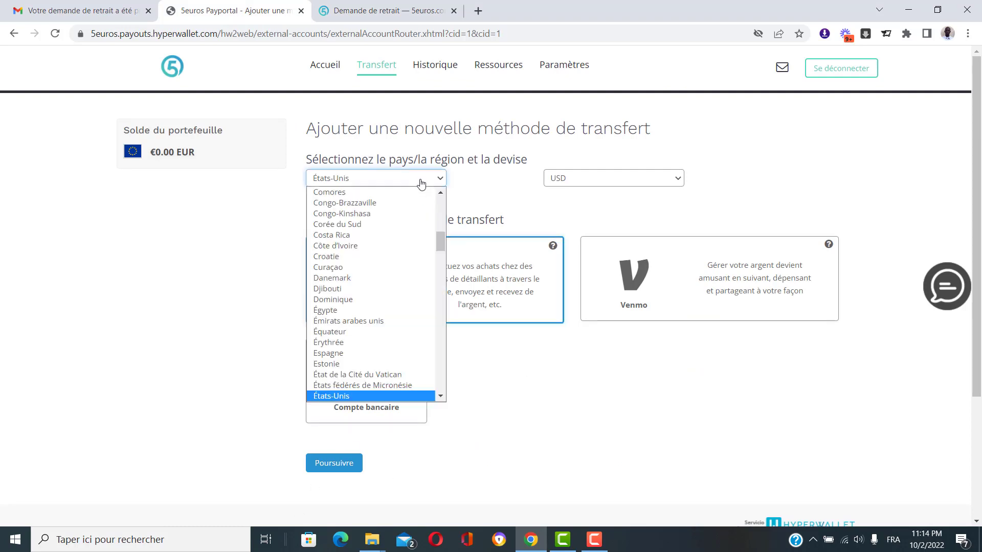
{"action": "left_click", "coordinate": [397, 245]}
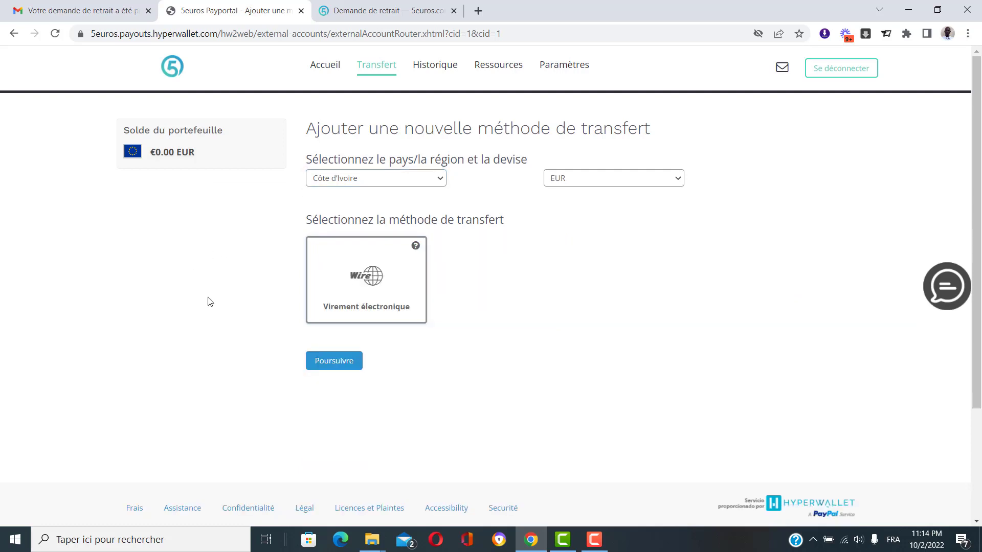
{"action": "left_click", "coordinate": [395, 277]}
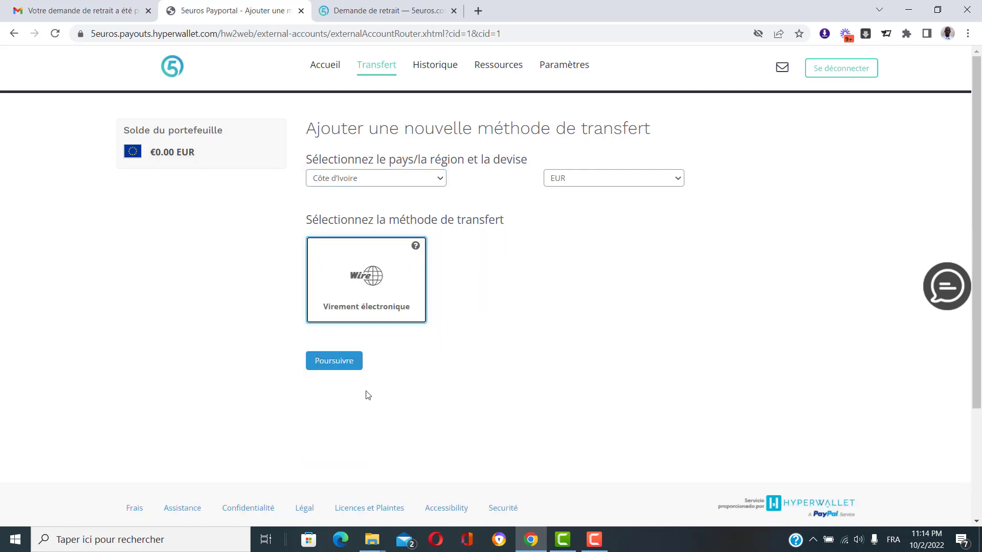
{"action": "left_click", "coordinate": [338, 361]}
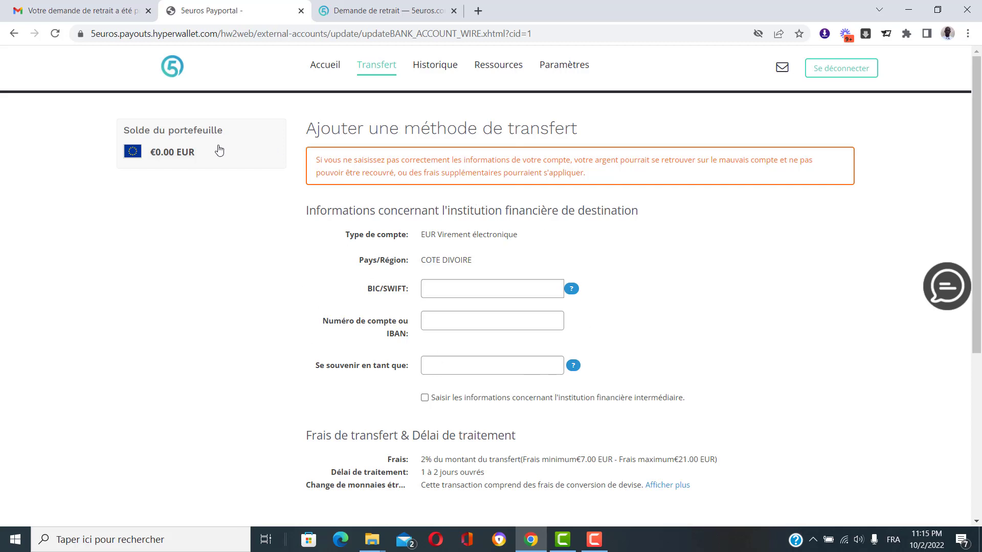
{"action": "scroll", "coordinate": [486, 271], "scroll_direction": "down", "scroll_amount": 1}
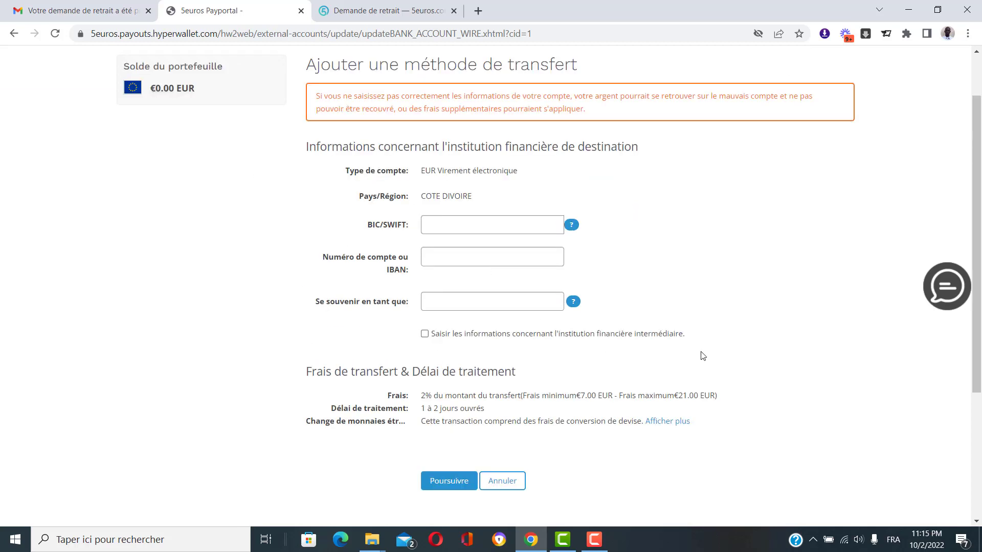
{"action": "scroll", "coordinate": [516, 302], "scroll_direction": "up", "scroll_amount": 1}
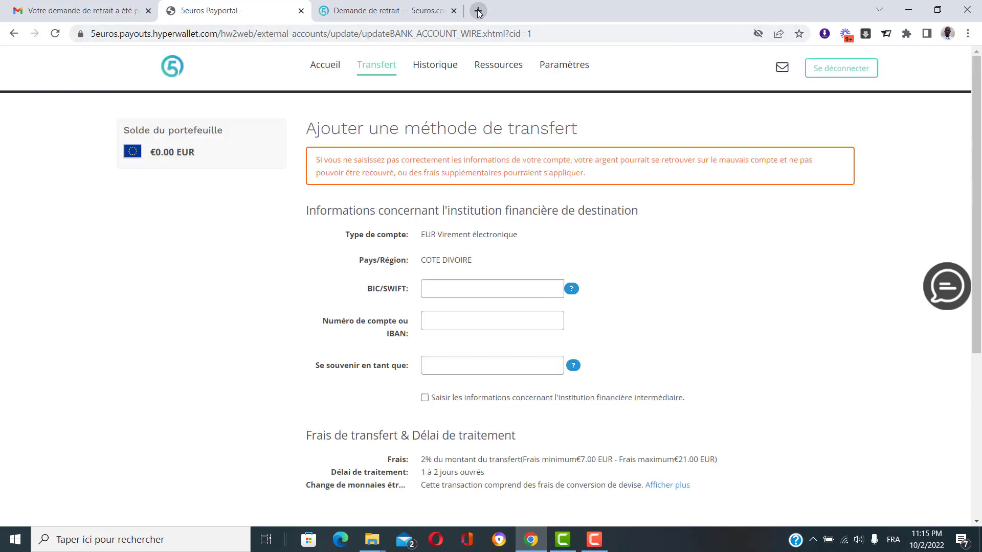
Step: Open myaccount.payoneer.com in a new tab and sign in with the account password
{"action": "left_click", "coordinate": [478, 11]}
{"action": "left_click", "coordinate": [526, 29]}
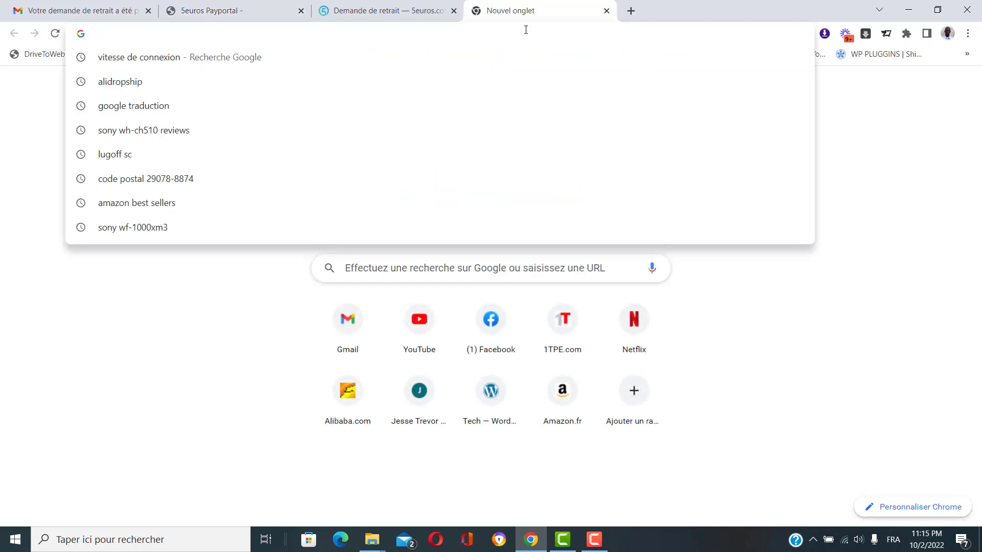
{"action": "type", "text": "my"}
{"action": "key", "text": "Return"}
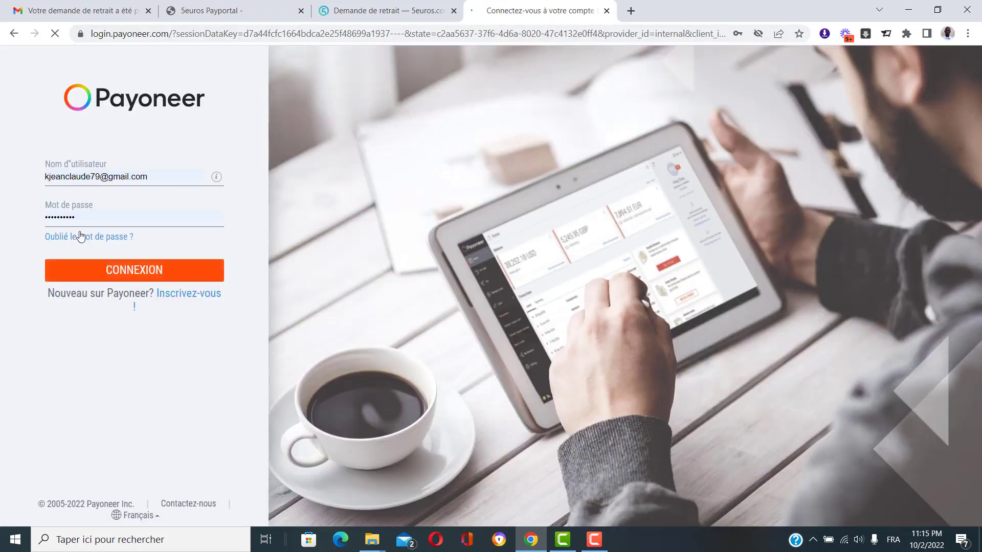
{"action": "left_click", "coordinate": [123, 217]}
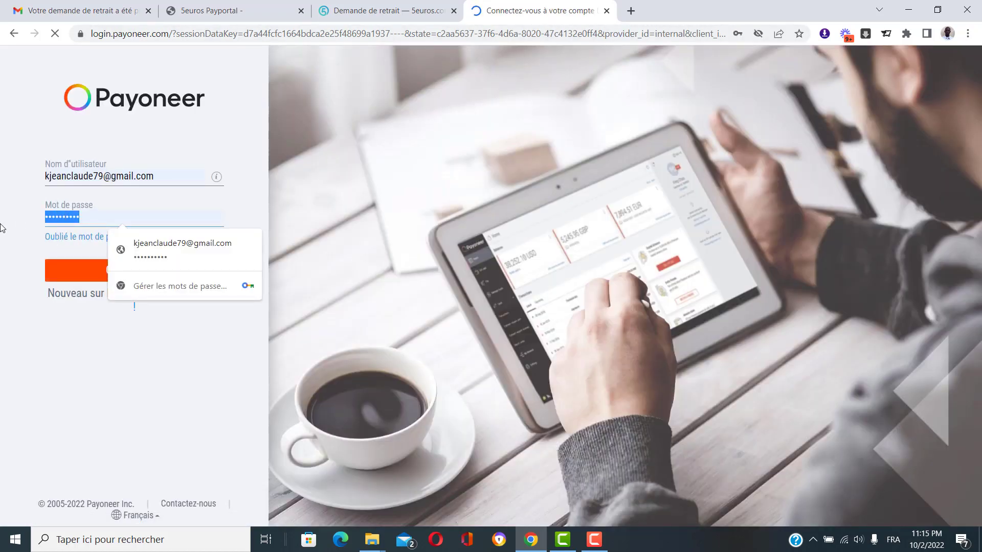
{"action": "type", "text": "••"}
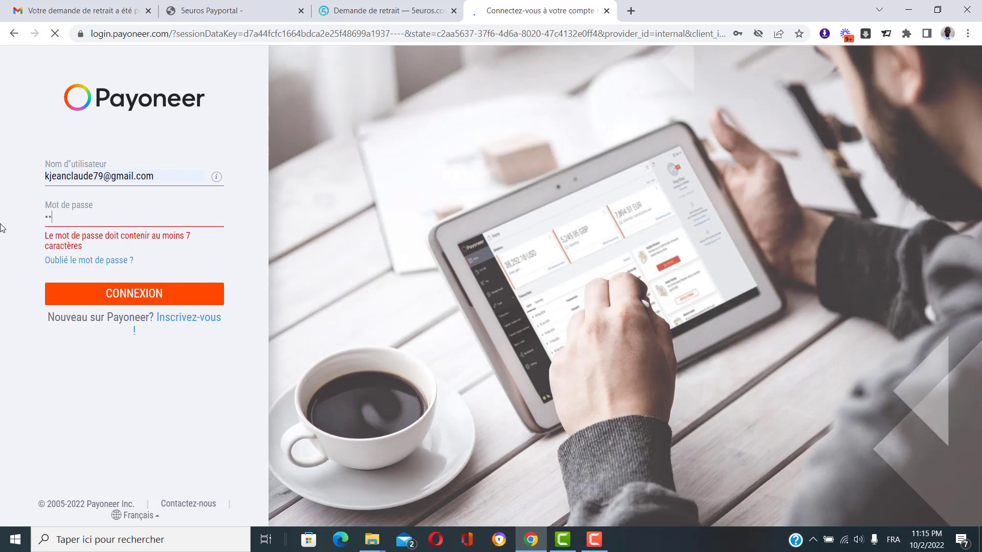
{"action": "type", "text": "•••••••"}
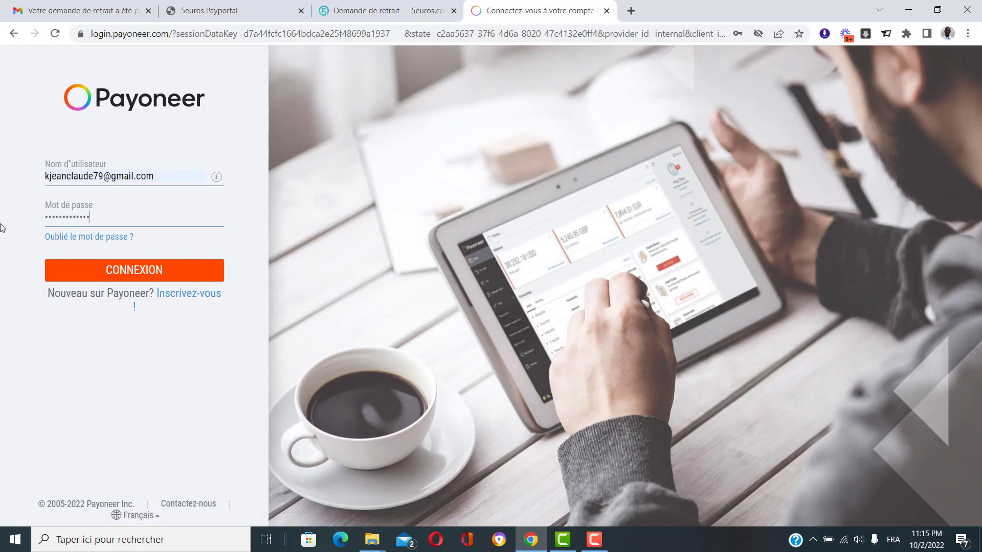
{"action": "key", "text": "Return"}
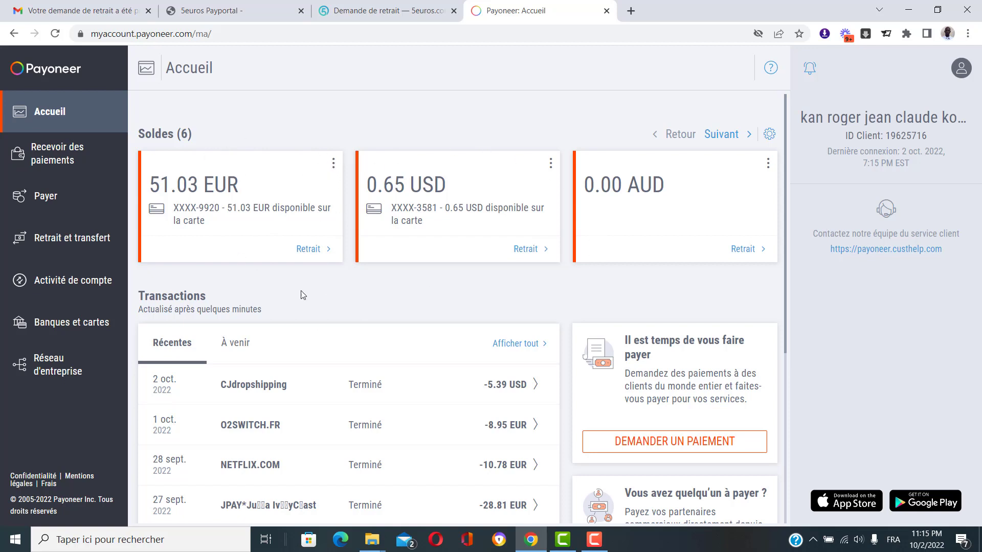
Step: Show the Zone euro receiving account's bank details via the EUR card's Comptes récepteurs
{"action": "left_click", "coordinate": [334, 163]}
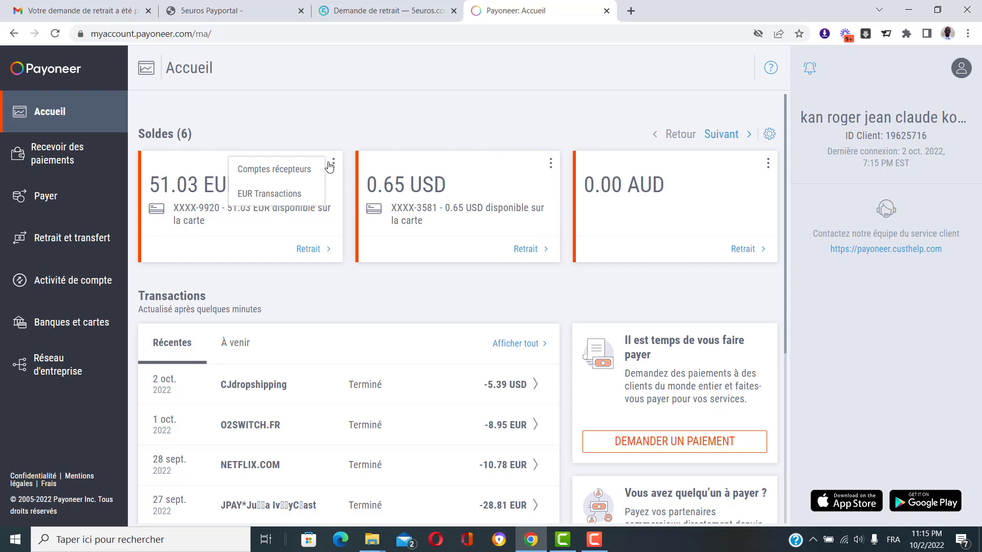
{"action": "left_click", "coordinate": [284, 174]}
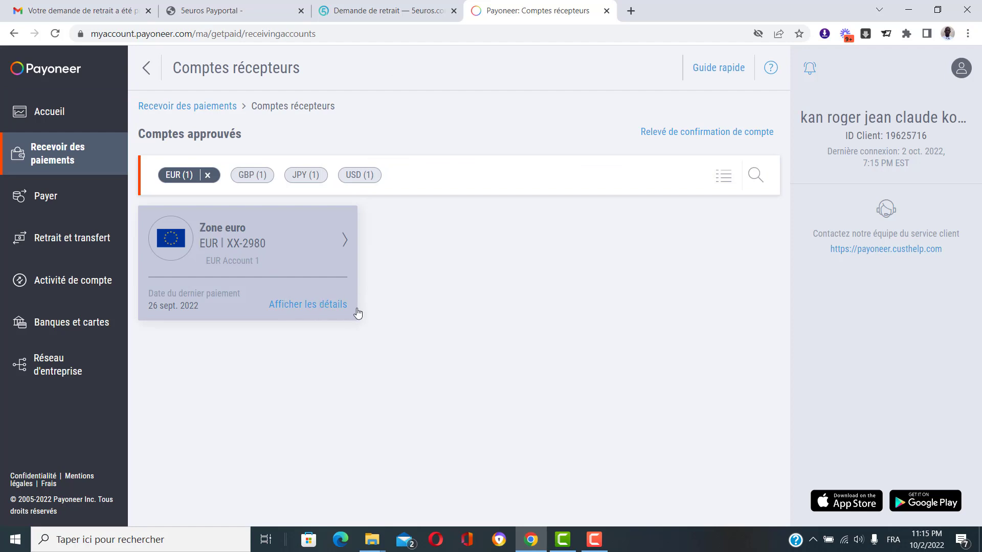
{"action": "left_click", "coordinate": [310, 307]}
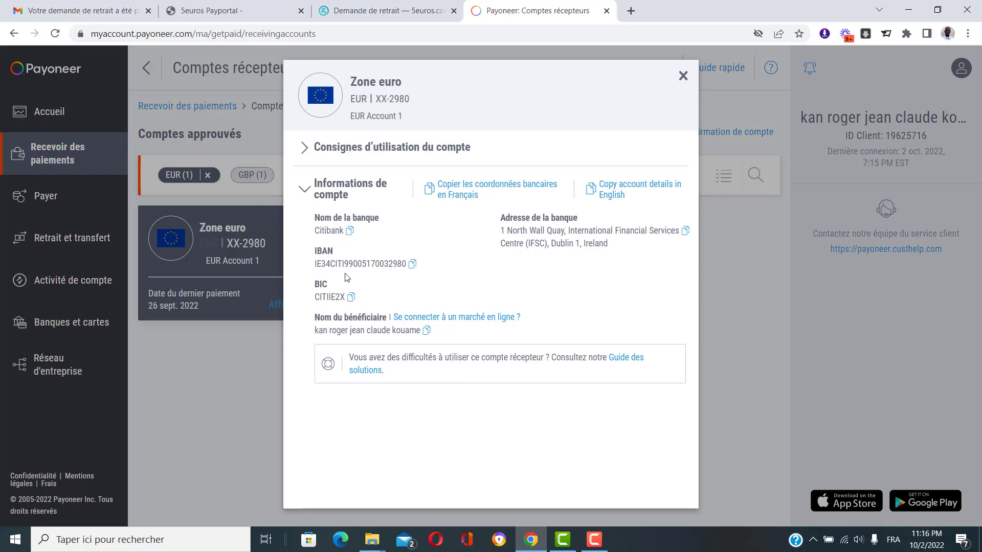
{"action": "left_click", "coordinate": [357, 4]}
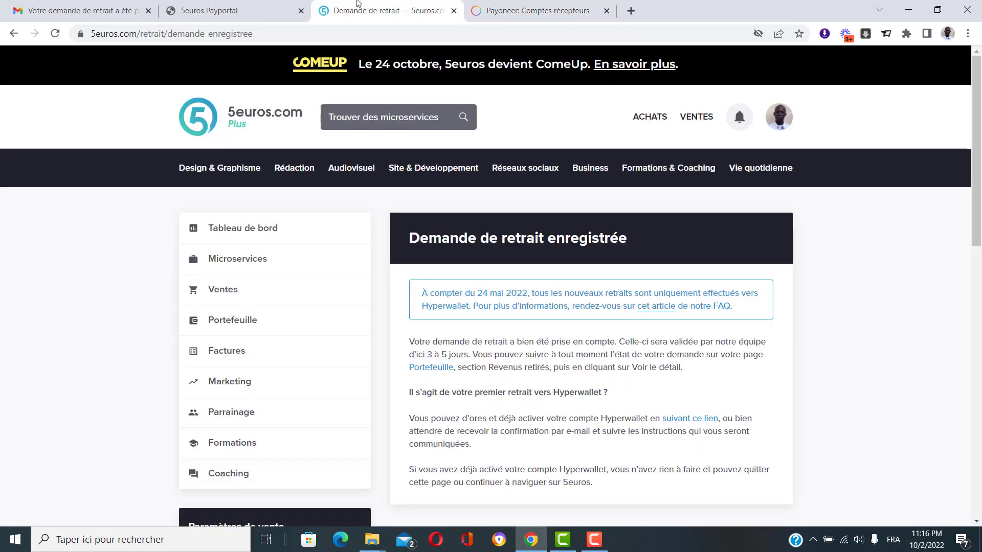
{"action": "left_click", "coordinate": [236, 5]}
{"action": "scroll", "coordinate": [261, 315], "scroll_direction": "down", "scroll_amount": 1}
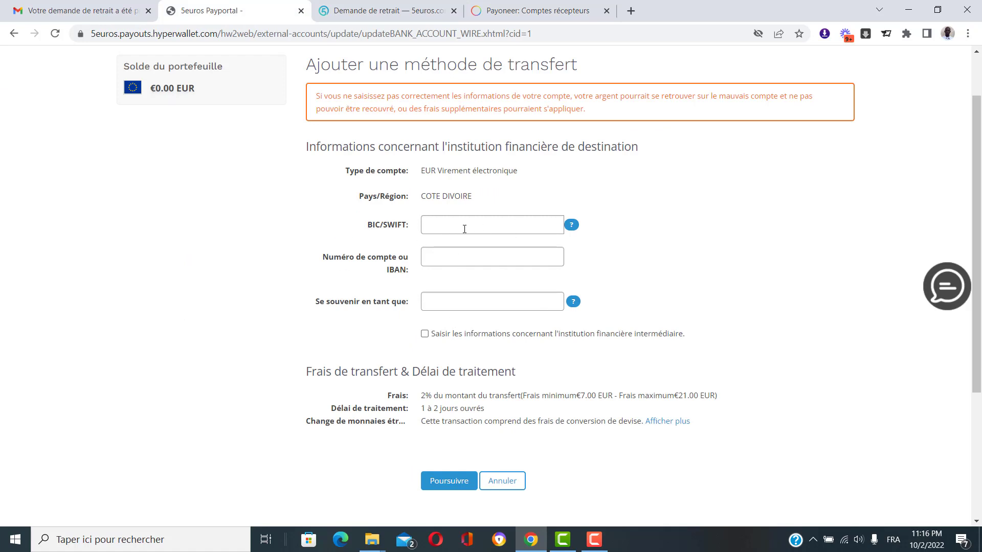
{"action": "left_click", "coordinate": [493, 6]}
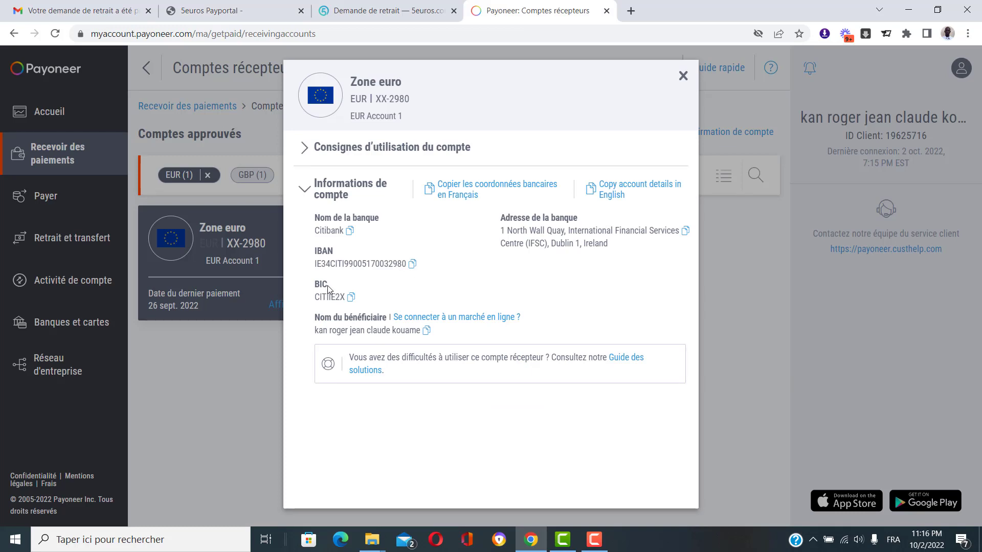
{"action": "left_click", "coordinate": [351, 298]}
{"action": "left_click", "coordinate": [244, 6]}
{"action": "left_click", "coordinate": [478, 225]}
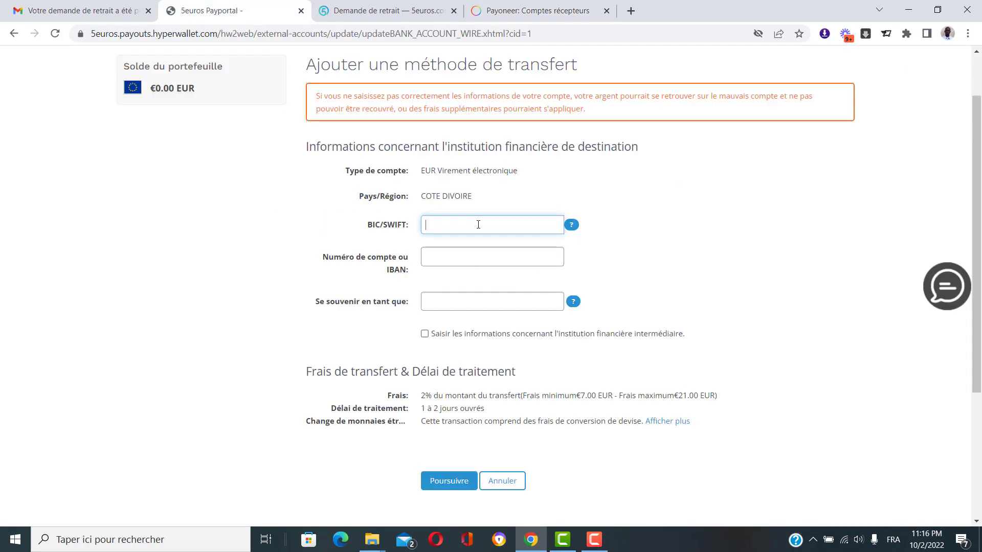
{"action": "key", "text": "ctrl+v"}
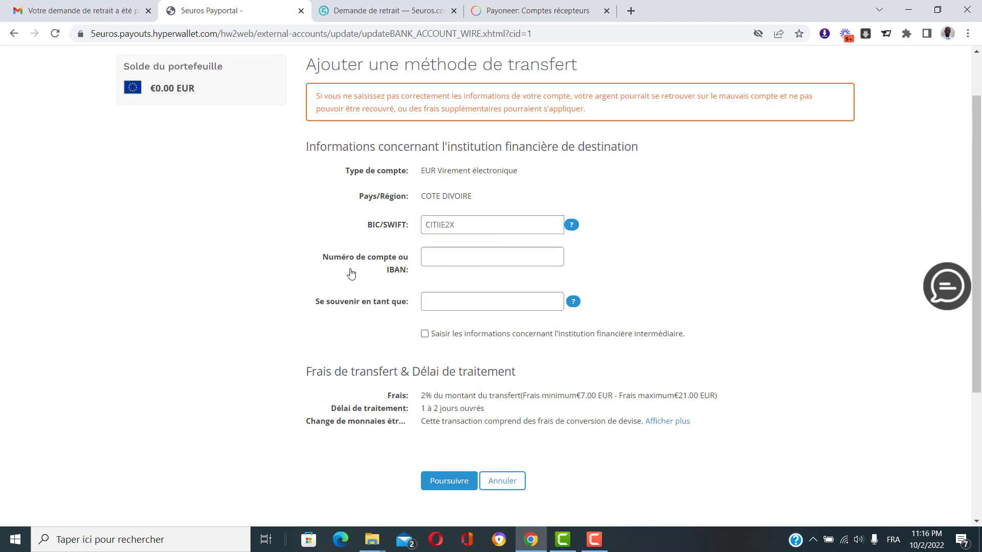
{"action": "left_click", "coordinate": [405, 258]}
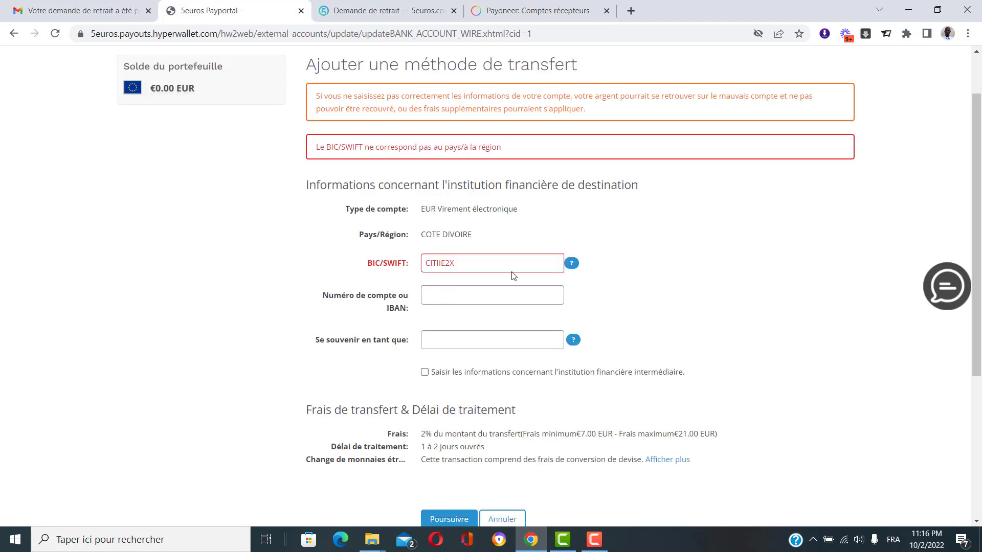
{"action": "left_click", "coordinate": [528, 6]}
{"action": "left_click", "coordinate": [413, 264]}
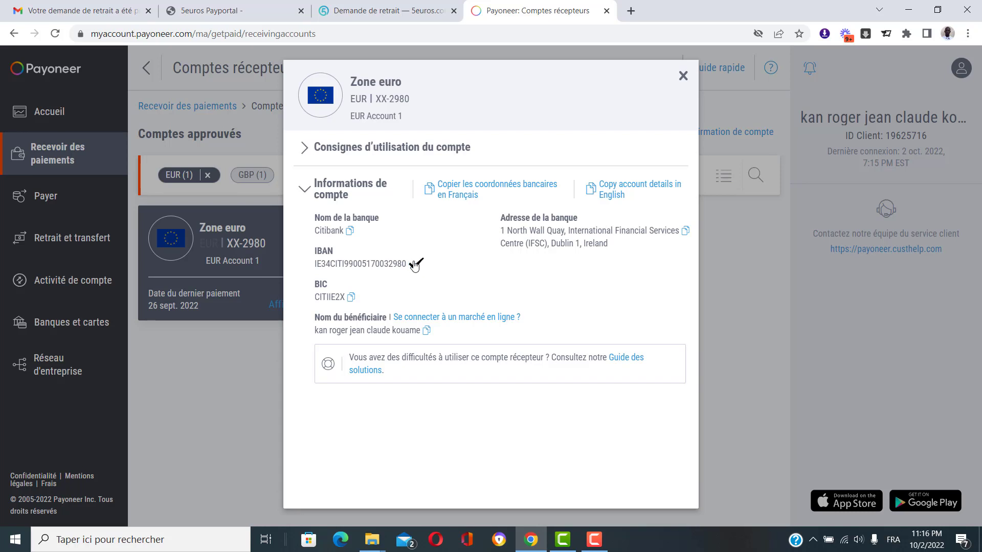
{"action": "left_click", "coordinate": [235, 6]}
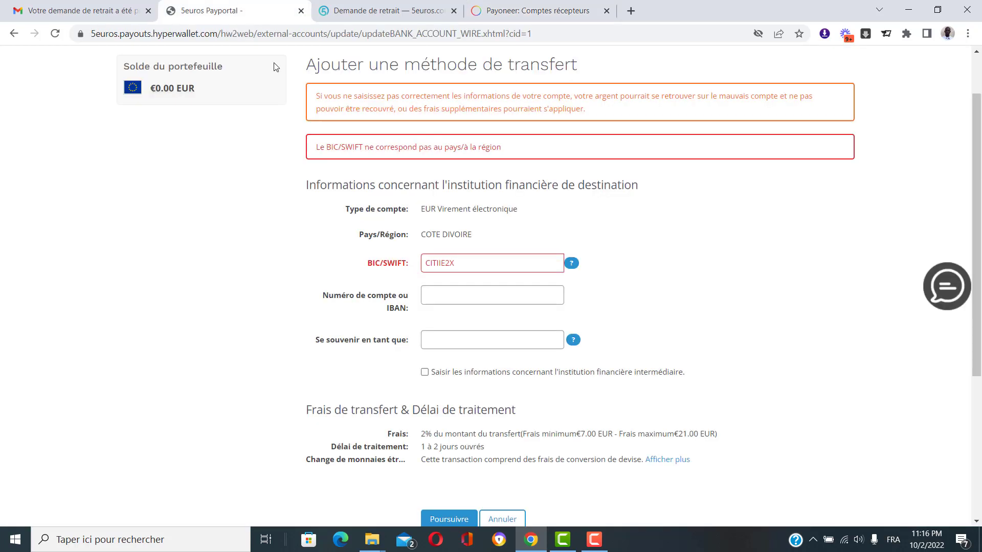
{"action": "left_click", "coordinate": [481, 295]}
{"action": "key", "text": "ctrl+v"}
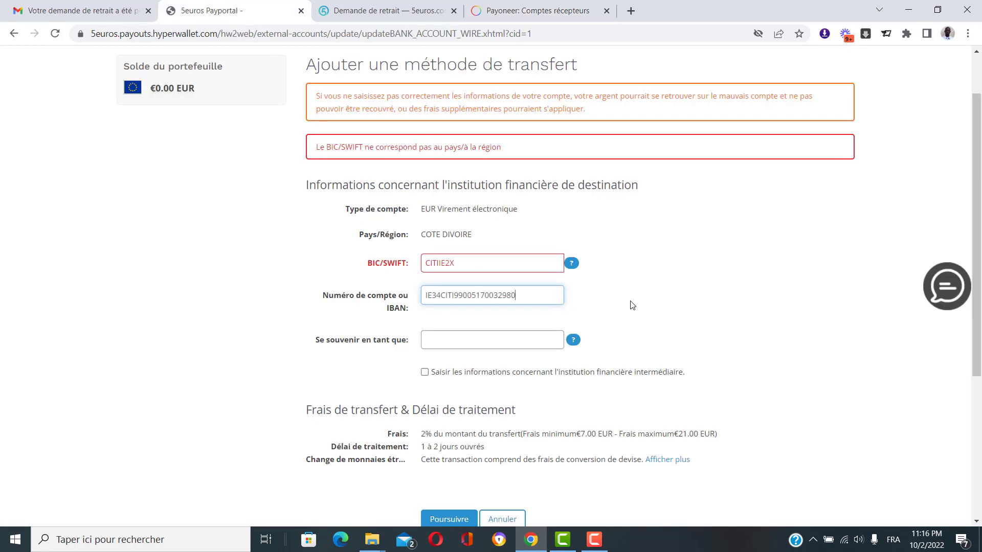
{"action": "left_click", "coordinate": [691, 300]}
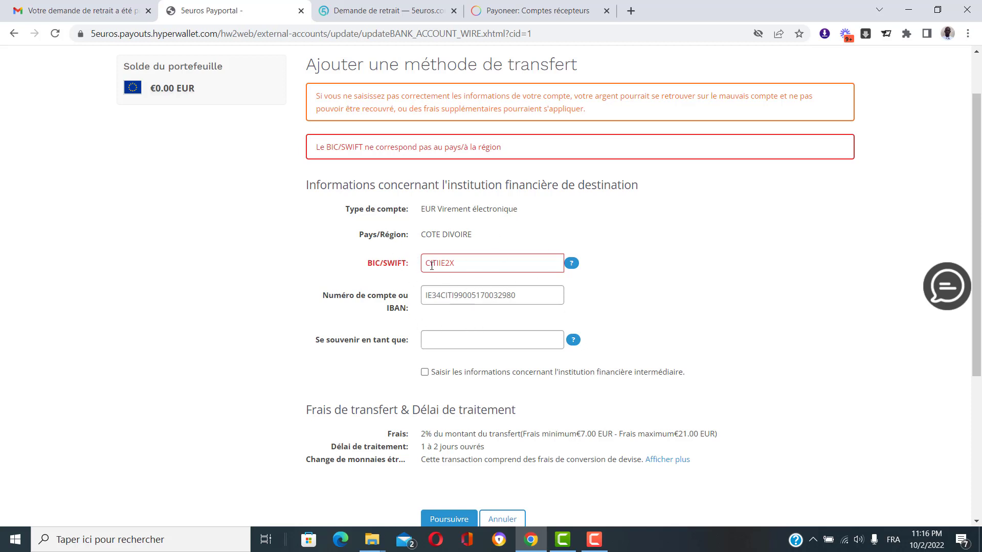
{"action": "scroll", "coordinate": [485, 334], "scroll_direction": "down", "scroll_amount": 3}
{"action": "scroll", "coordinate": [489, 334], "scroll_direction": "up", "scroll_amount": 4}
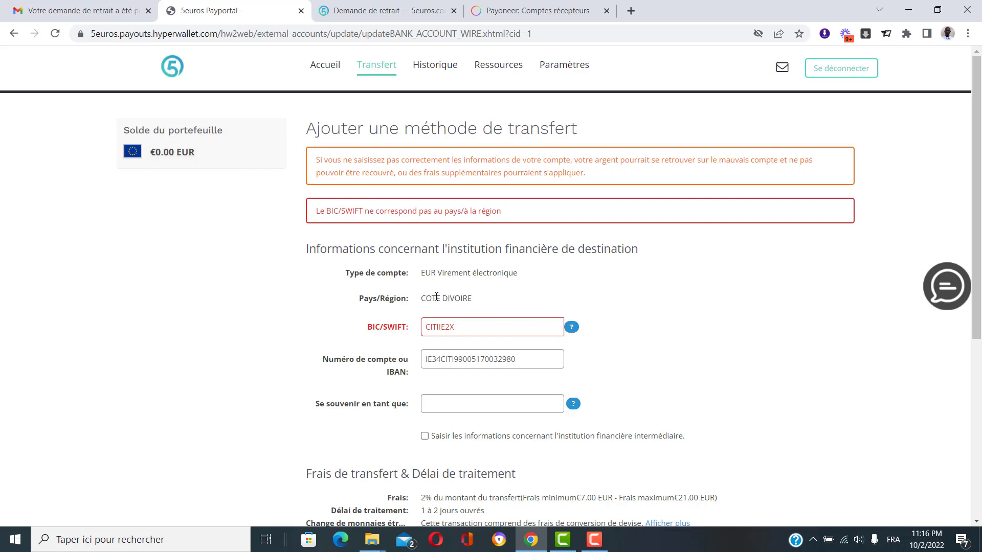
{"action": "scroll", "coordinate": [530, 261], "scroll_direction": "down", "scroll_amount": 2}
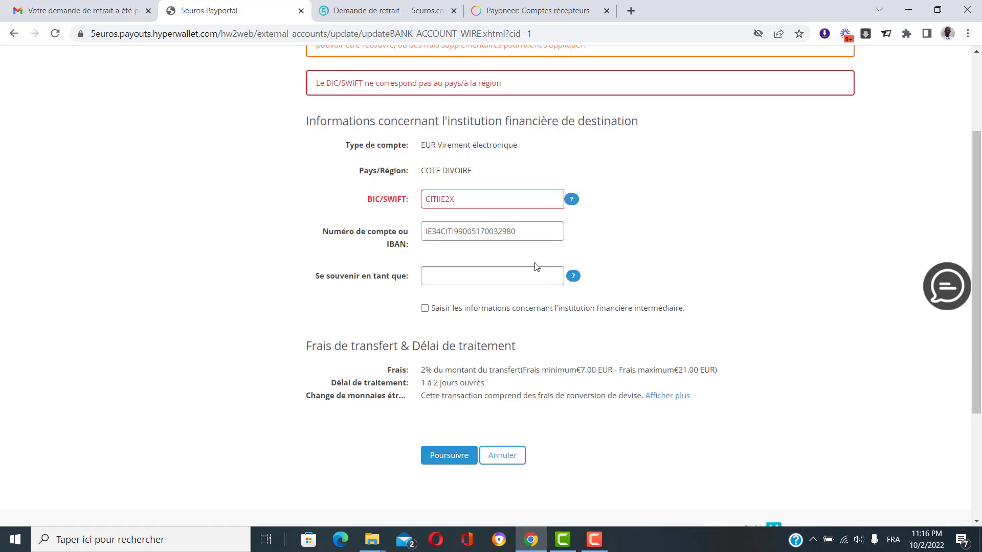
{"action": "scroll", "coordinate": [465, 381], "scroll_direction": "up", "scroll_amount": 2}
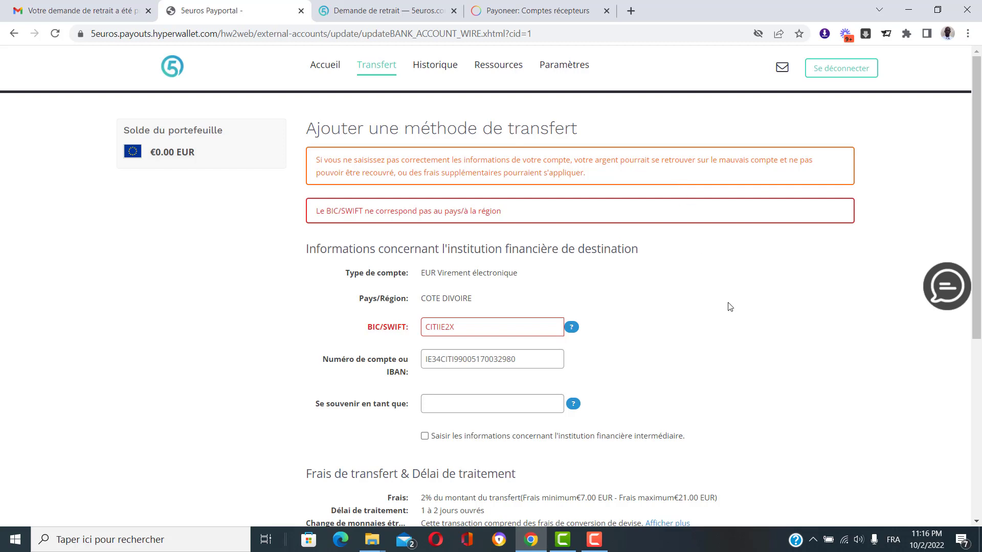
{"action": "scroll", "coordinate": [723, 316], "scroll_direction": "down", "scroll_amount": 3}
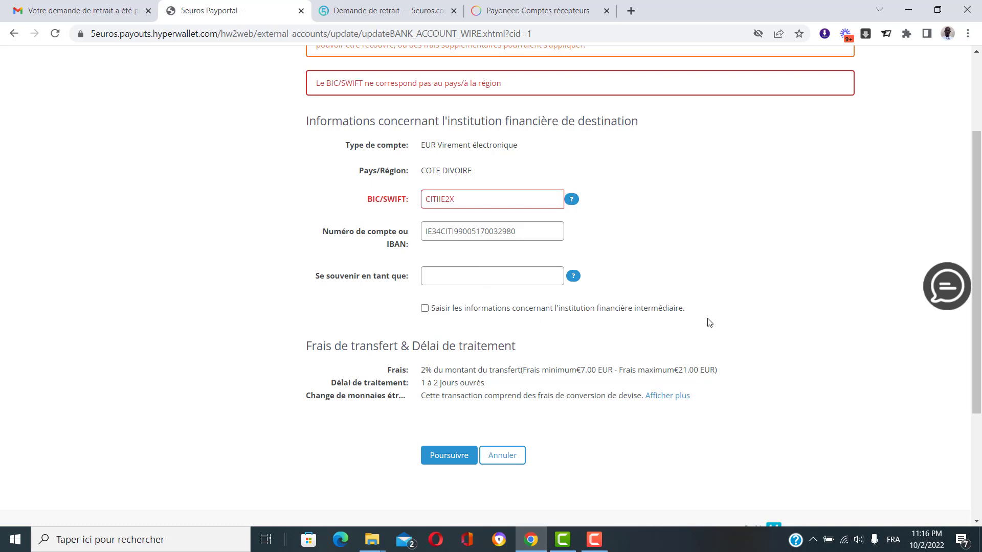
Step: Show the intermediary bank fields, then hide them again
{"action": "left_click", "coordinate": [425, 309]}
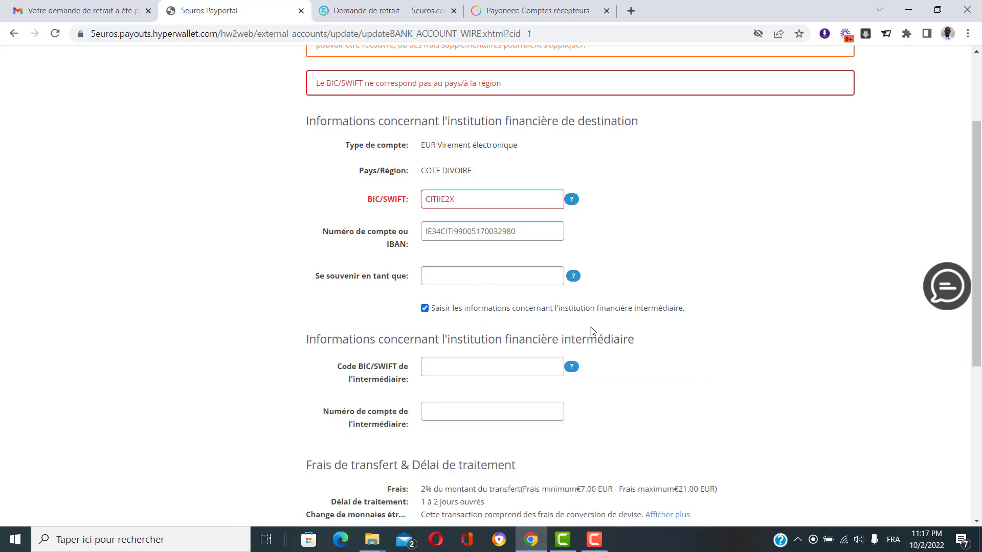
{"action": "scroll", "coordinate": [634, 352], "scroll_direction": "down", "scroll_amount": 2}
{"action": "scroll", "coordinate": [657, 354], "scroll_direction": "up", "scroll_amount": 3}
{"action": "scroll", "coordinate": [526, 314], "scroll_direction": "down", "scroll_amount": 3}
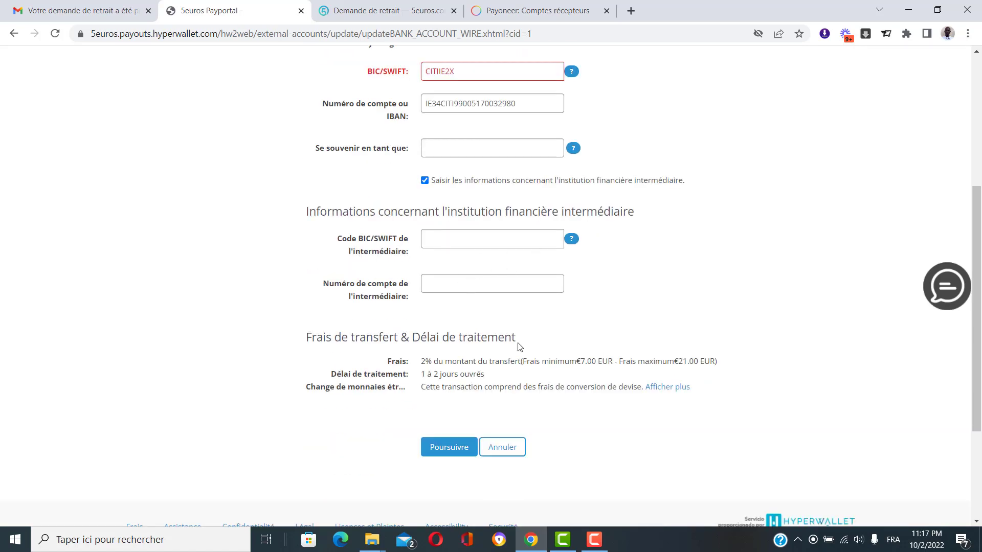
{"action": "left_click", "coordinate": [425, 181]}
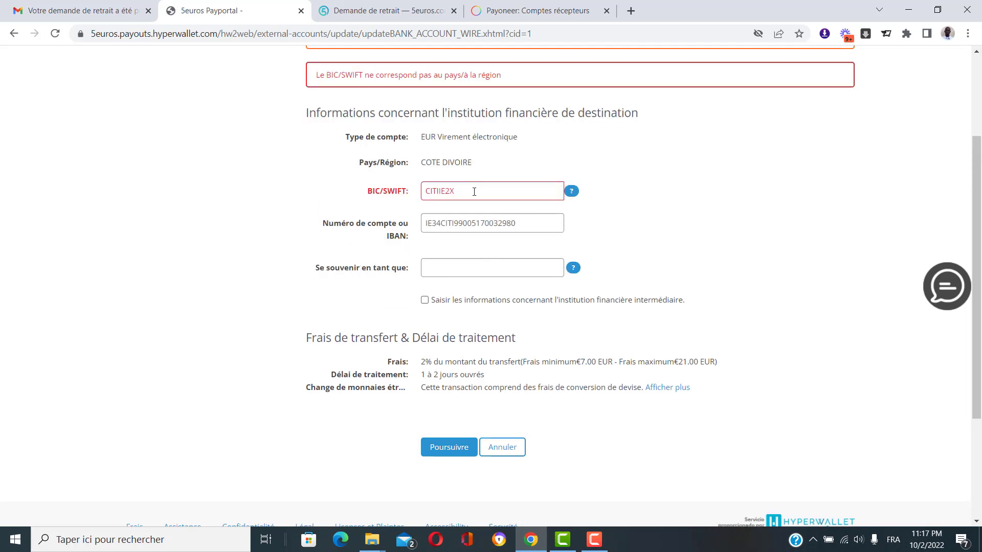
Step: Clear the entered BIC/SWIFT code and IBAN from the wire form
{"action": "left_click_drag", "start_coordinate": [474, 192], "coordinate": [424, 192]}
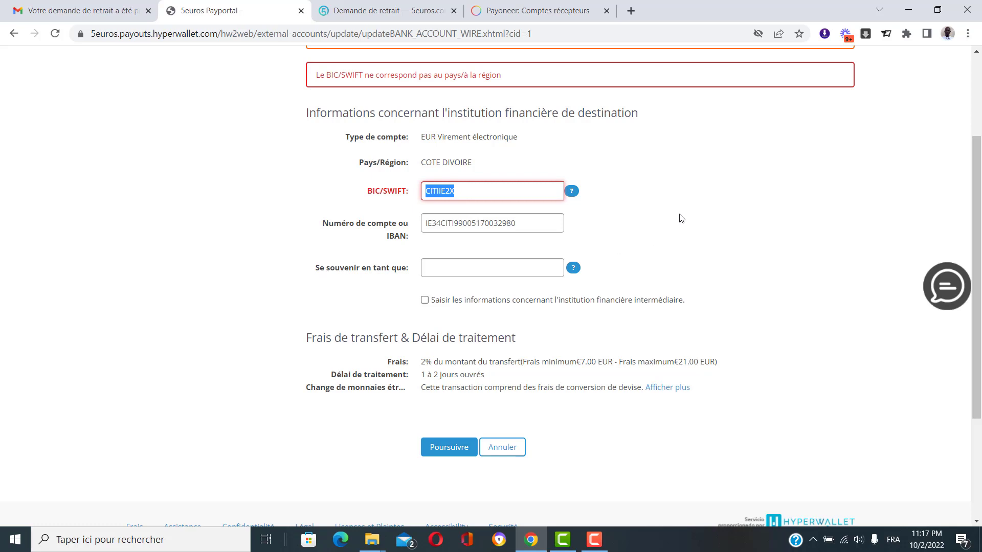
{"action": "key", "text": "BackSpace"}
{"action": "left_click_drag", "start_coordinate": [563, 227], "coordinate": [415, 224]}
{"action": "key", "text": "BackSpace"}
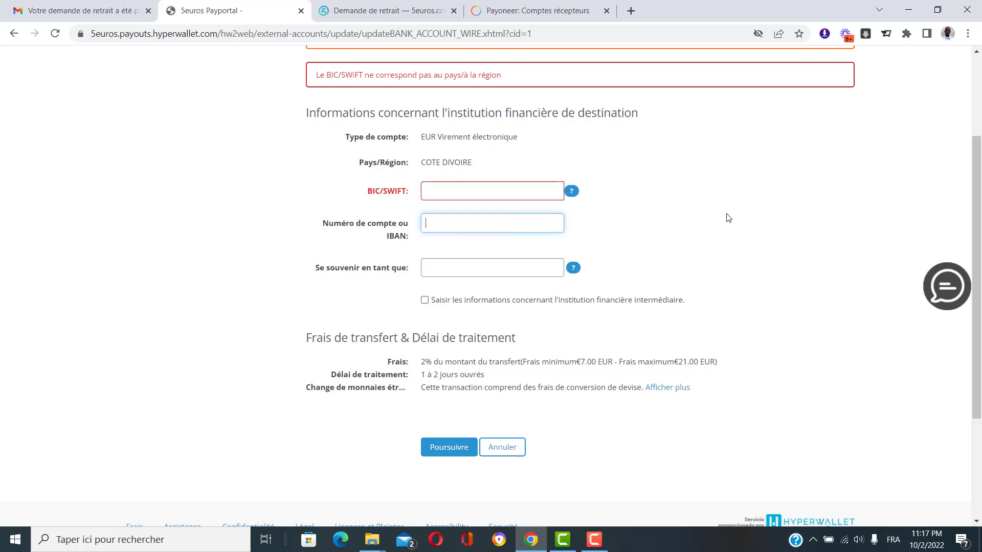
{"action": "left_click", "coordinate": [727, 217]}
{"action": "scroll", "coordinate": [726, 220], "scroll_direction": "up", "scroll_amount": 1}
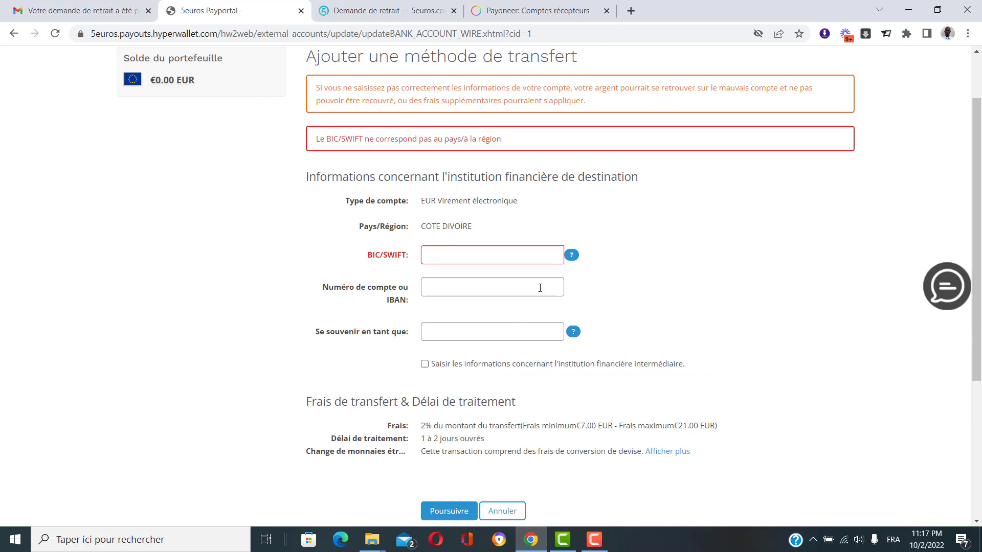
{"action": "scroll", "coordinate": [540, 288], "scroll_direction": "up", "scroll_amount": 1}
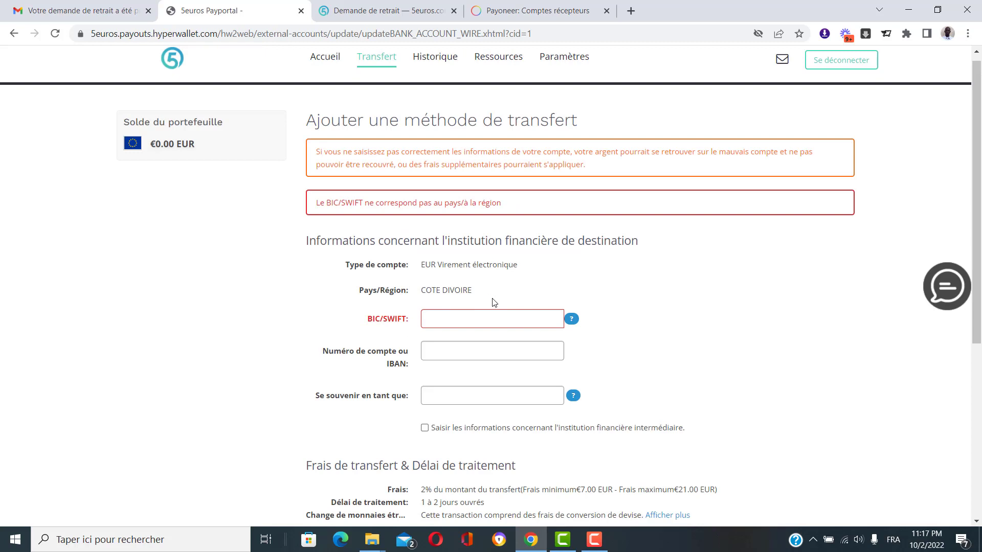
{"action": "scroll", "coordinate": [501, 292], "scroll_direction": "down", "scroll_amount": 3}
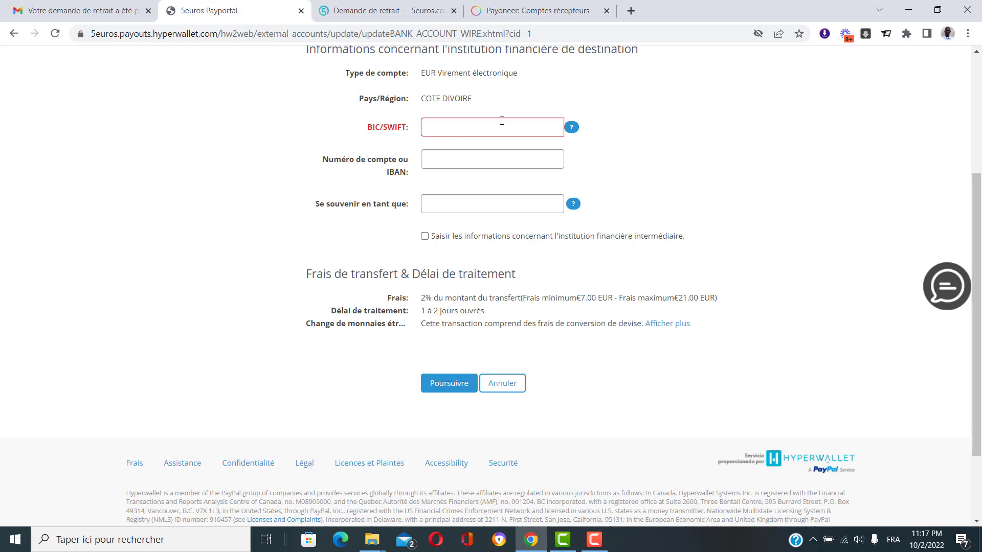
Step: Compare with the Payoneer euro details, then cancel the Côte d'Ivoire transfer method
{"action": "left_click", "coordinate": [517, 6]}
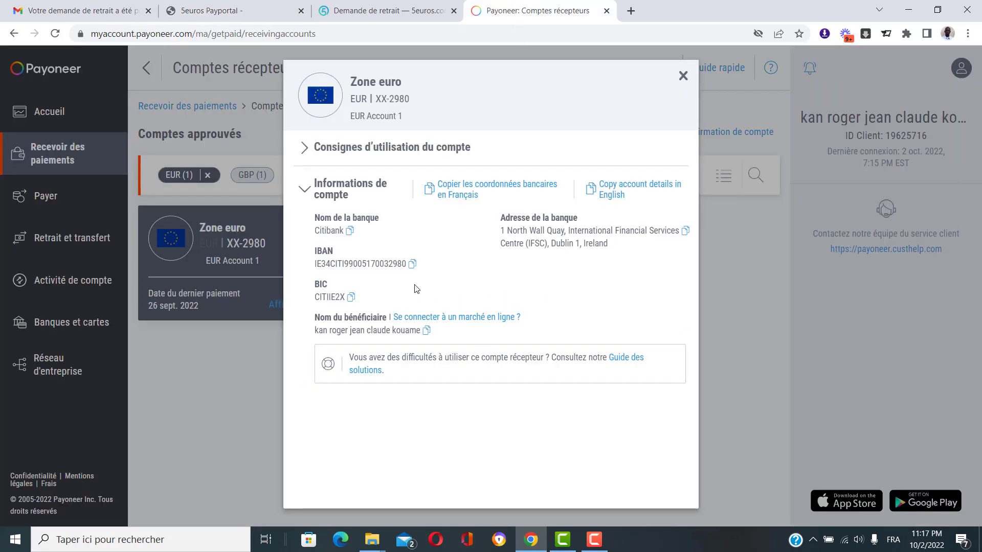
{"action": "left_click", "coordinate": [259, 6]}
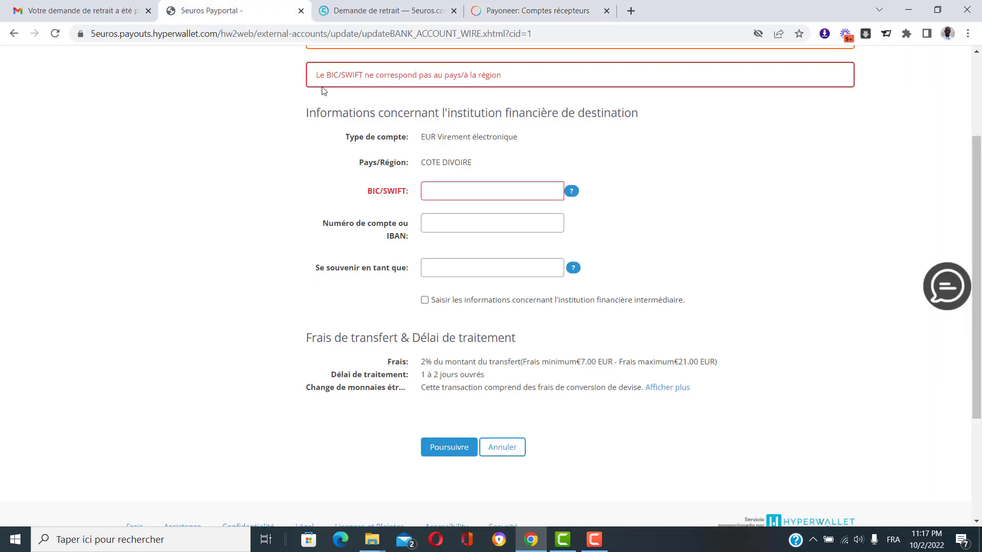
{"action": "scroll", "coordinate": [356, 276], "scroll_direction": "up", "scroll_amount": 3}
{"action": "scroll", "coordinate": [389, 230], "scroll_direction": "down", "scroll_amount": 5}
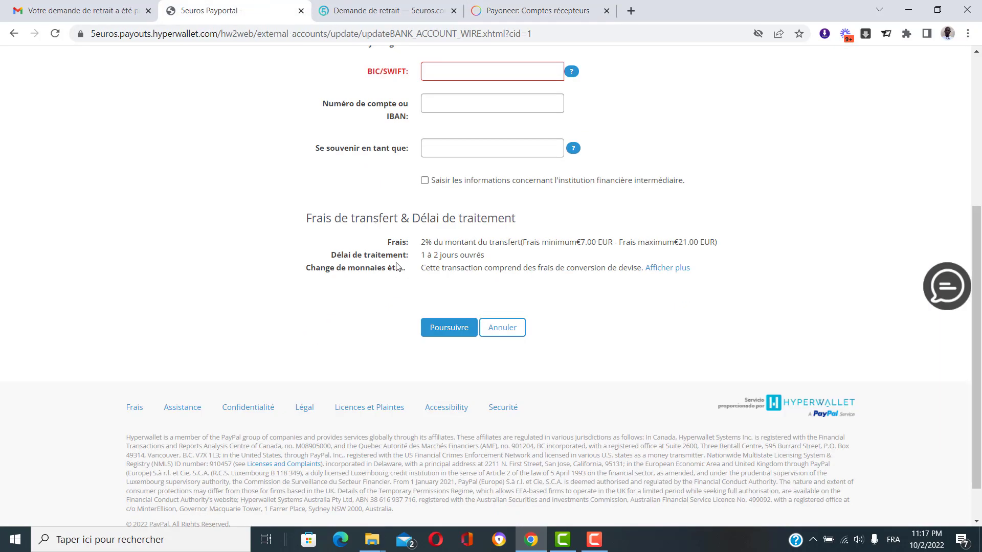
{"action": "left_click", "coordinate": [507, 329]}
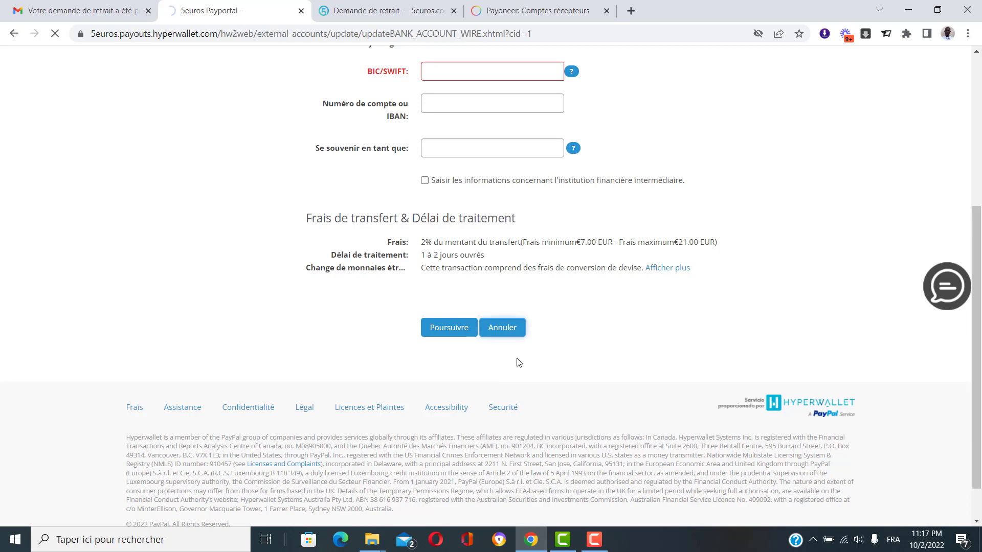
Step: Start a new transfer method with country Irlande and type Compte bancaire, and continue
{"action": "left_click", "coordinate": [555, 9]}
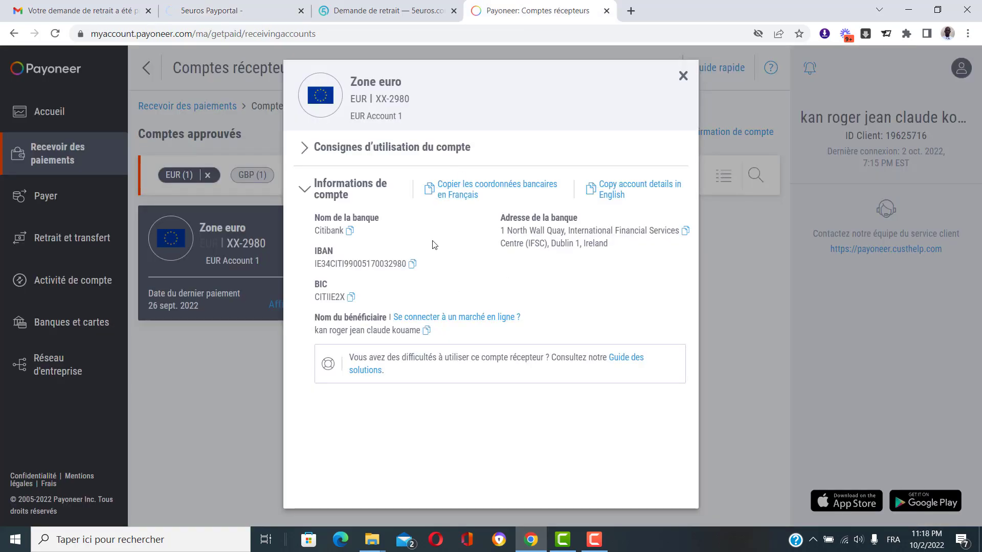
{"action": "left_click", "coordinate": [223, 7]}
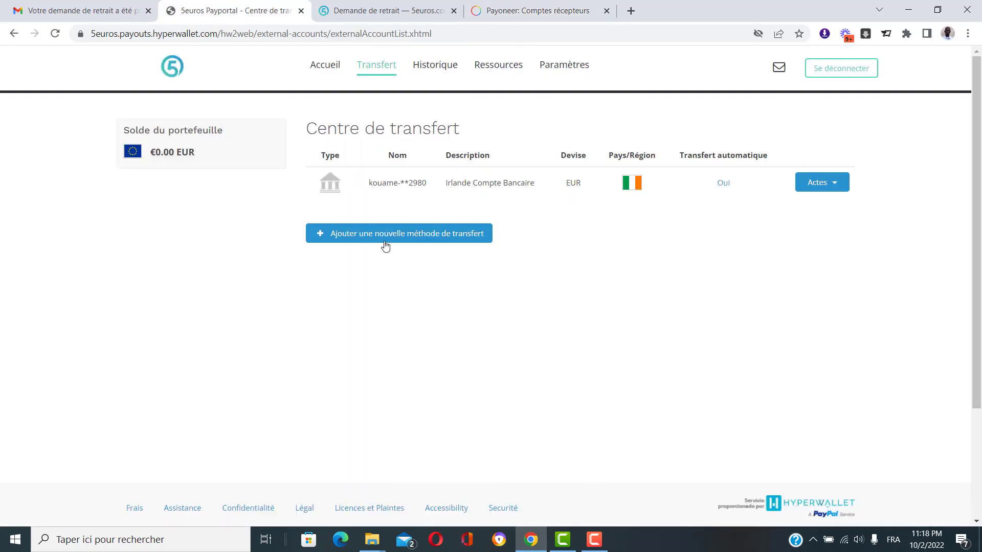
{"action": "left_click", "coordinate": [444, 238]}
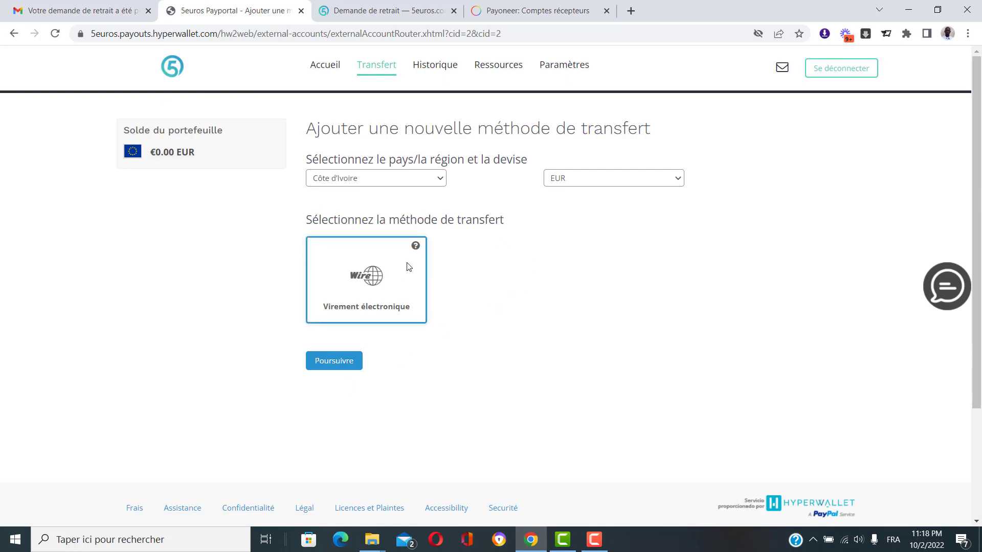
{"action": "left_click", "coordinate": [436, 184]}
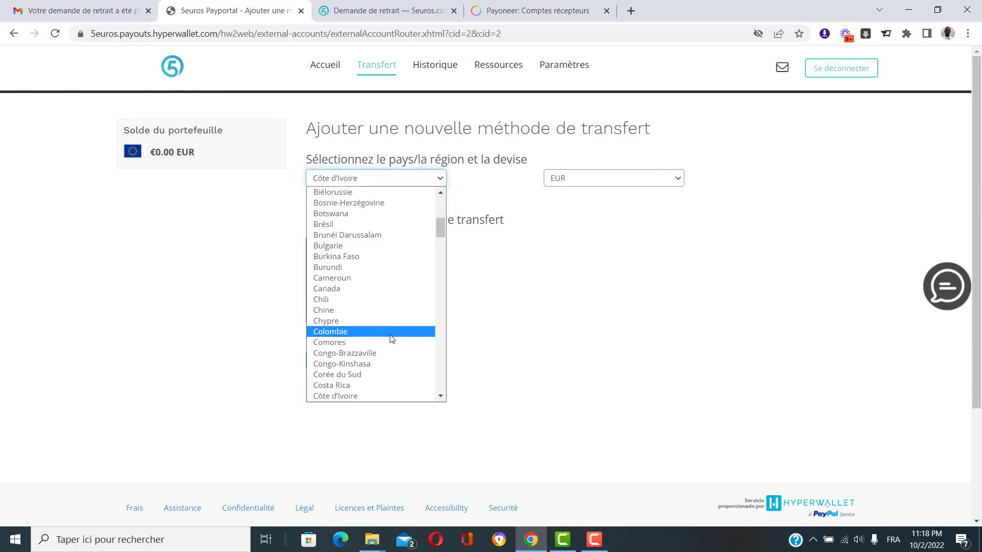
{"action": "scroll", "coordinate": [392, 339], "scroll_direction": "up", "scroll_amount": 4}
{"action": "scroll", "coordinate": [393, 337], "scroll_direction": "down", "scroll_amount": 15}
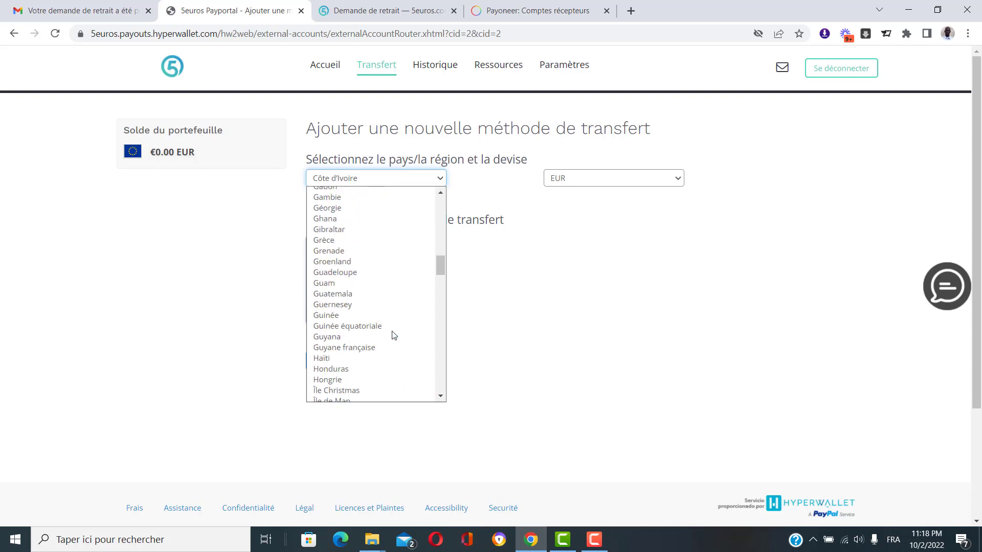
{"action": "scroll", "coordinate": [394, 335], "scroll_direction": "down", "scroll_amount": 5}
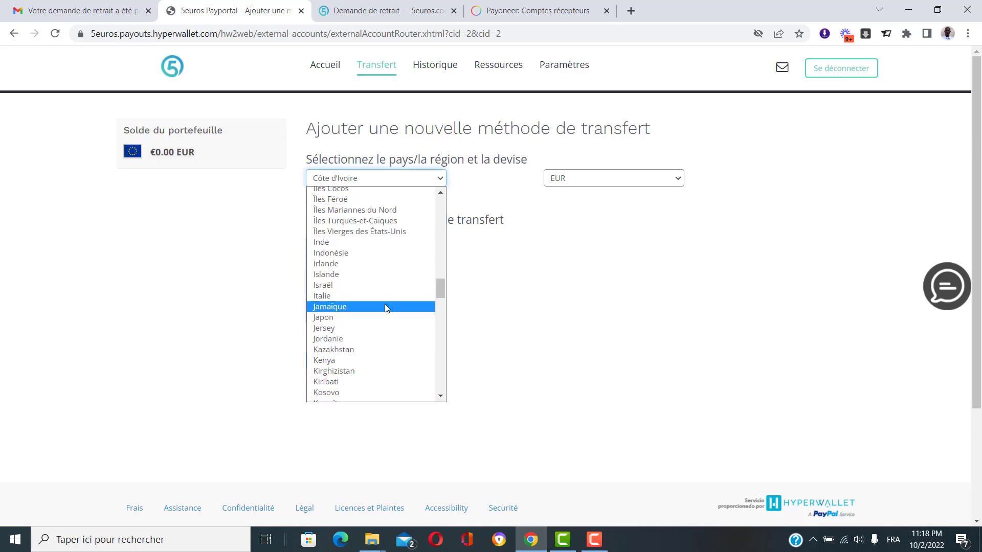
{"action": "left_click", "coordinate": [378, 264]}
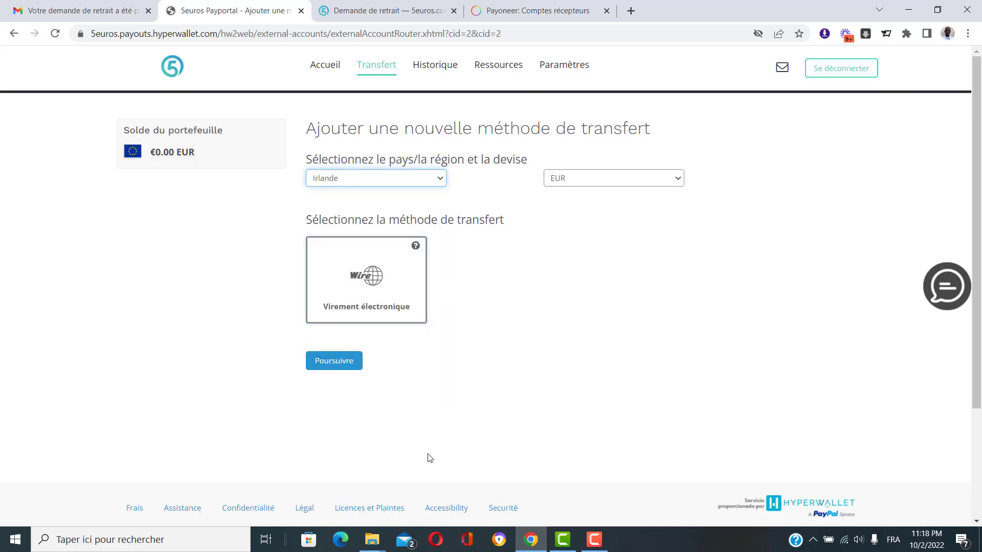
{"action": "left_click", "coordinate": [221, 348]}
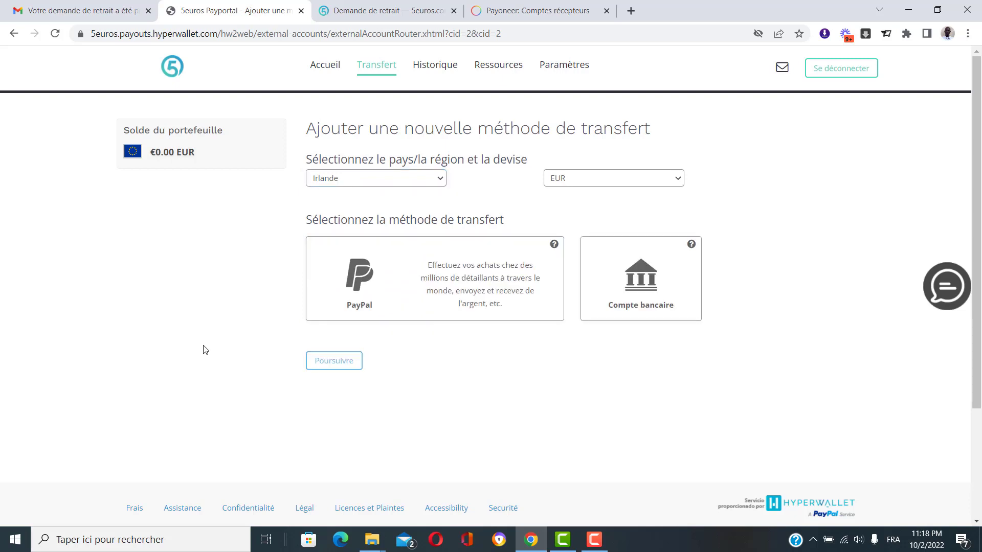
{"action": "left_click", "coordinate": [687, 302]}
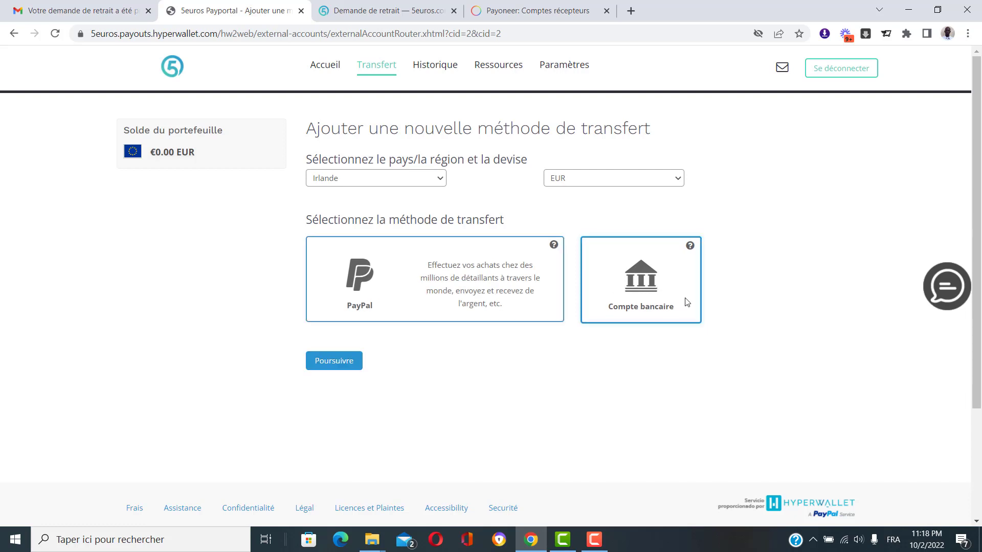
{"action": "left_click", "coordinate": [333, 361]}
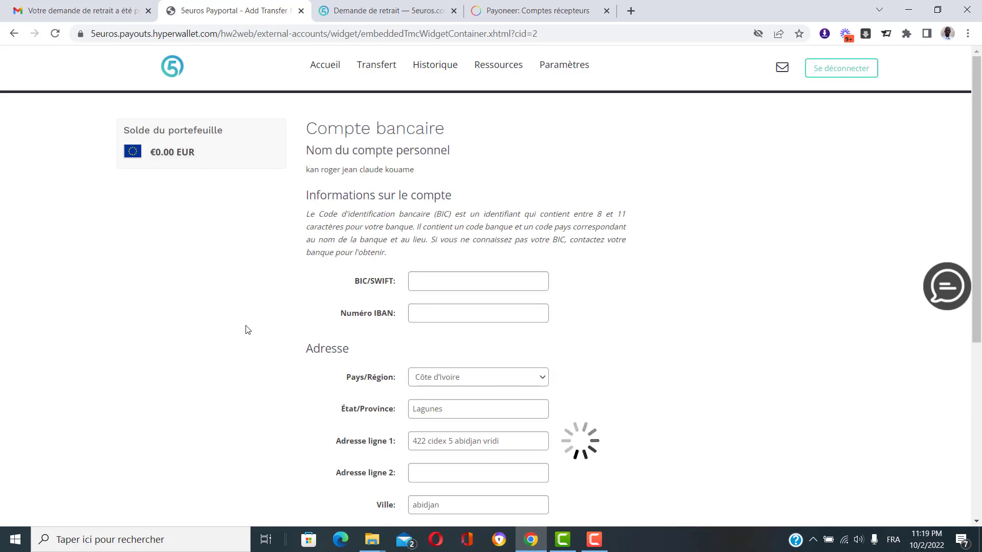
Step: Copy the BIC CITIIE2X from Payoneer into the BIC/SWIFT field
{"action": "scroll", "coordinate": [644, 225], "scroll_direction": "down", "scroll_amount": 1}
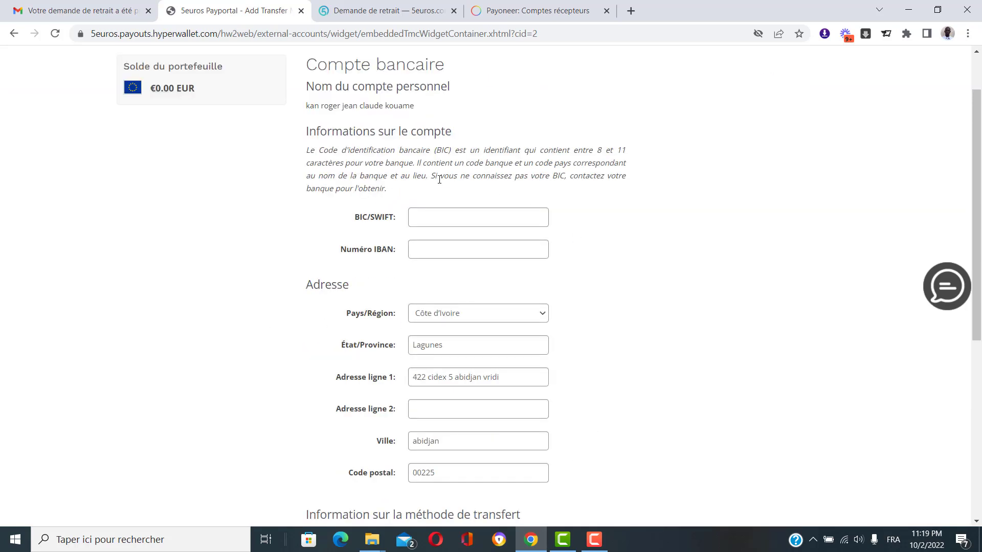
{"action": "scroll", "coordinate": [439, 179], "scroll_direction": "up", "scroll_amount": 1}
{"action": "scroll", "coordinate": [459, 183], "scroll_direction": "down", "scroll_amount": 2}
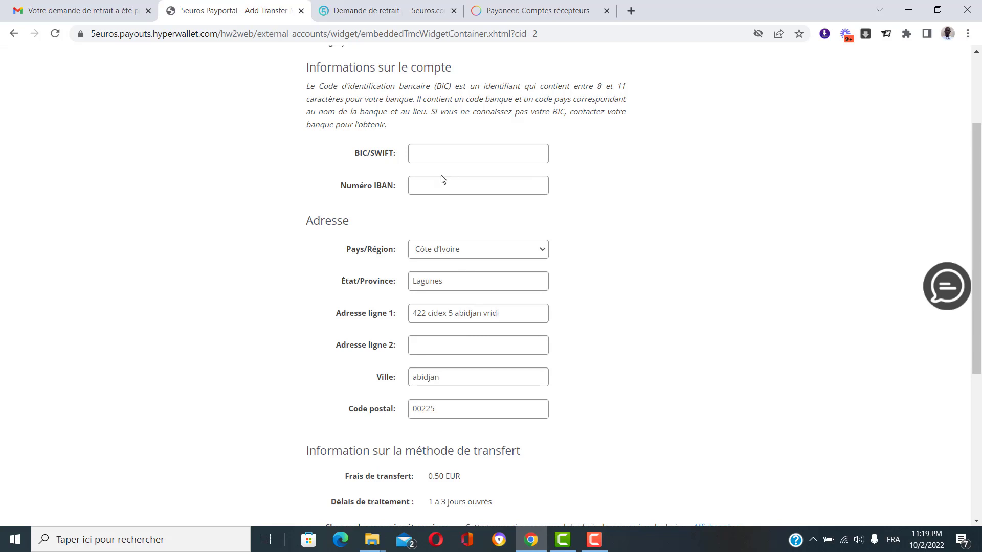
{"action": "left_click", "coordinate": [528, 7]}
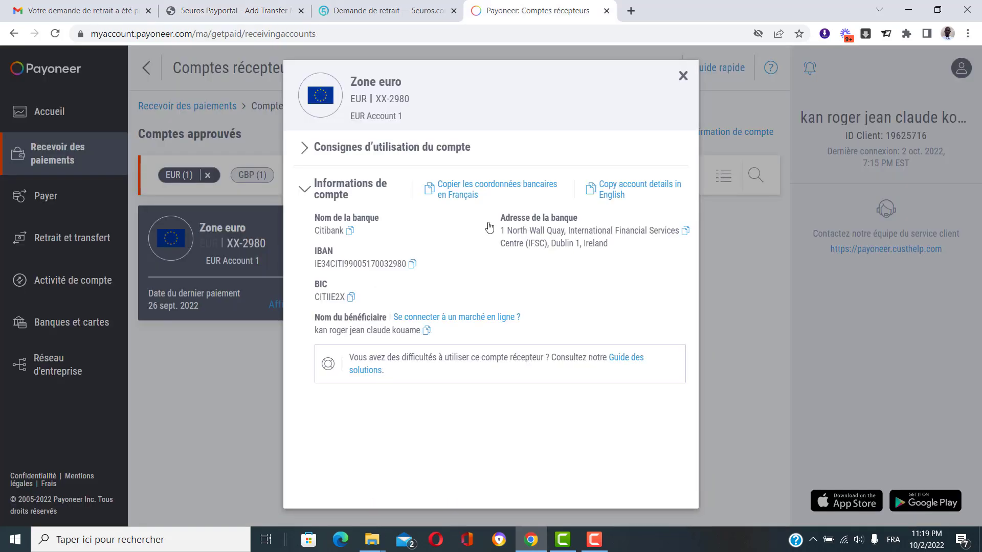
{"action": "left_click", "coordinate": [351, 297]}
{"action": "left_click", "coordinate": [241, 4]}
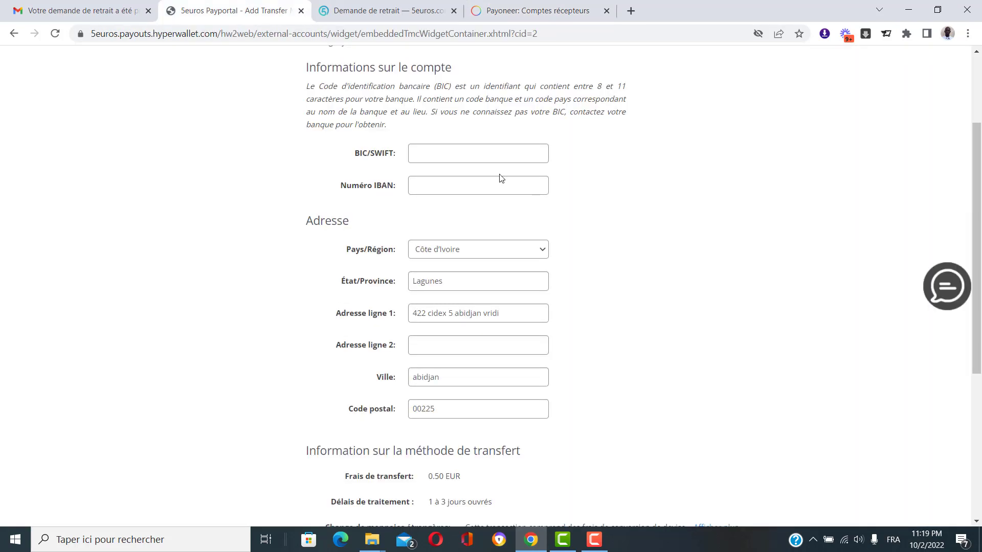
{"action": "left_click", "coordinate": [491, 155]}
{"action": "key", "text": "ctrl+v"}
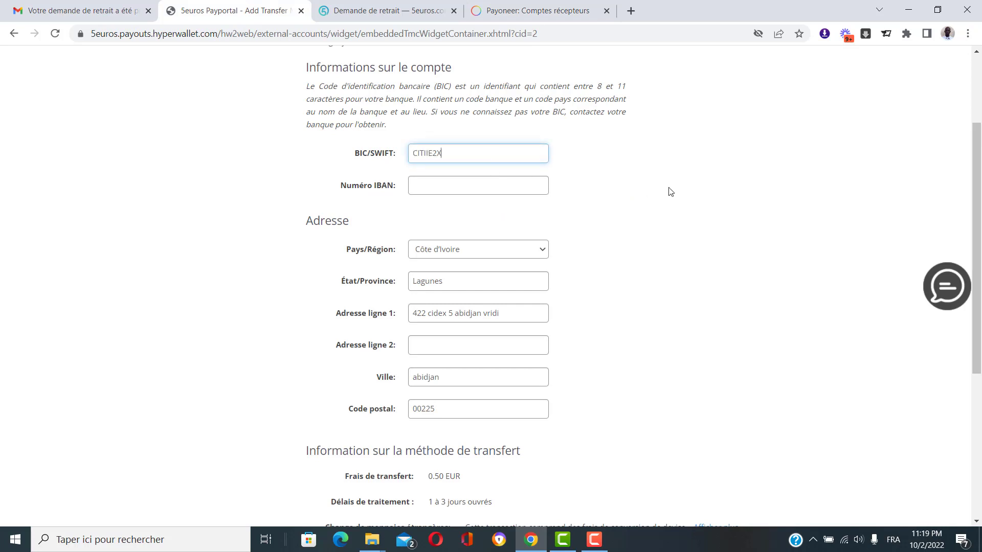
Step: Copy the Payoneer euro IBAN into the Numéro IBAN field
{"action": "left_click", "coordinate": [552, 5]}
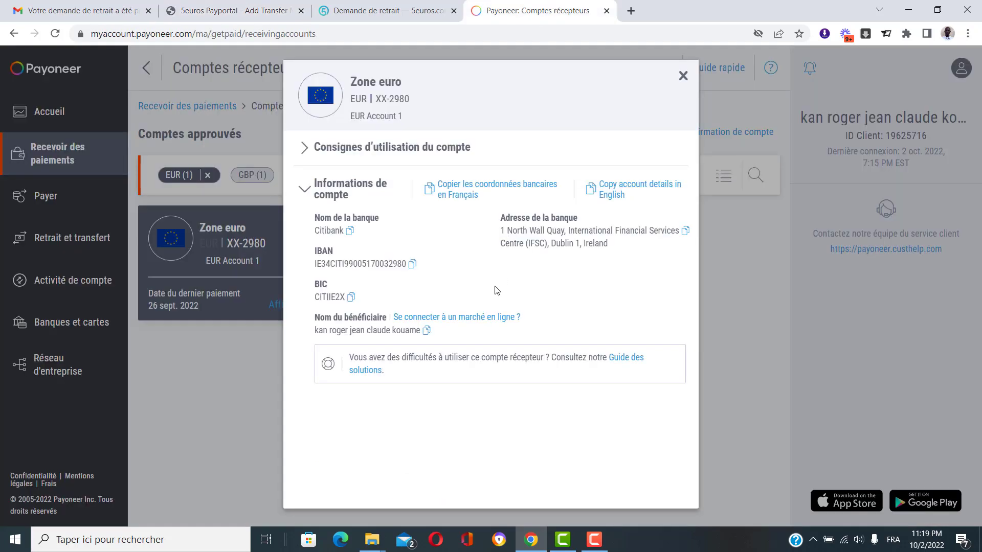
{"action": "left_click", "coordinate": [412, 264]}
{"action": "left_click", "coordinate": [215, 3]}
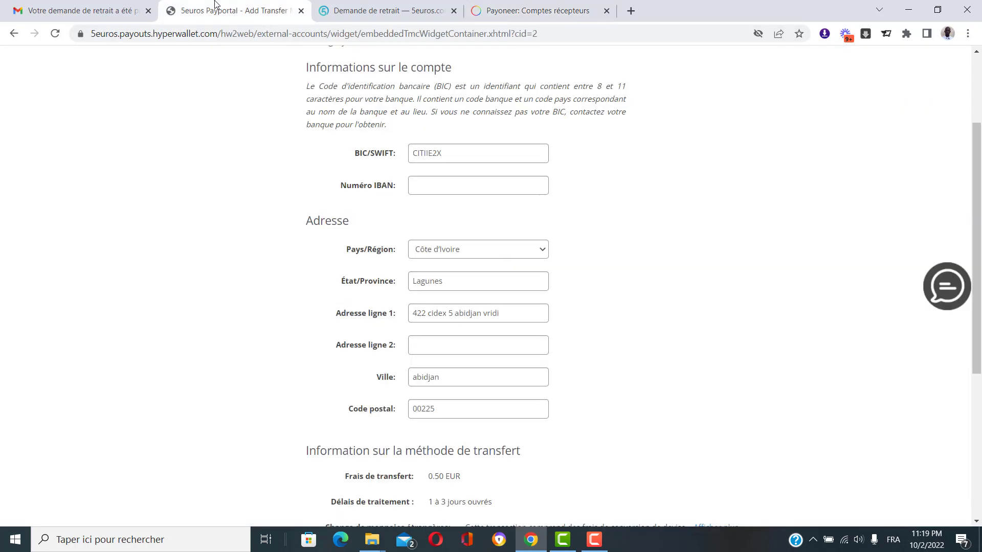
{"action": "left_click", "coordinate": [443, 188]}
{"action": "key", "text": "ctrl+v"}
{"action": "left_click", "coordinate": [622, 222]}
{"action": "scroll", "coordinate": [631, 233], "scroll_direction": "up", "scroll_amount": 3}
{"action": "scroll", "coordinate": [650, 269], "scroll_direction": "down", "scroll_amount": 1}
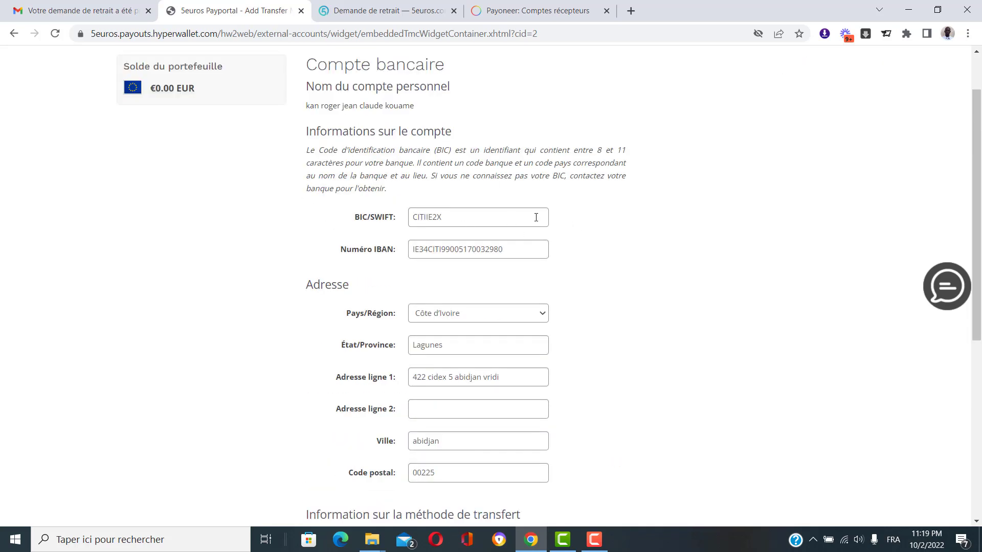
{"action": "scroll", "coordinate": [567, 254], "scroll_direction": "down", "scroll_amount": 1}
{"action": "scroll", "coordinate": [567, 255], "scroll_direction": "up", "scroll_amount": 2}
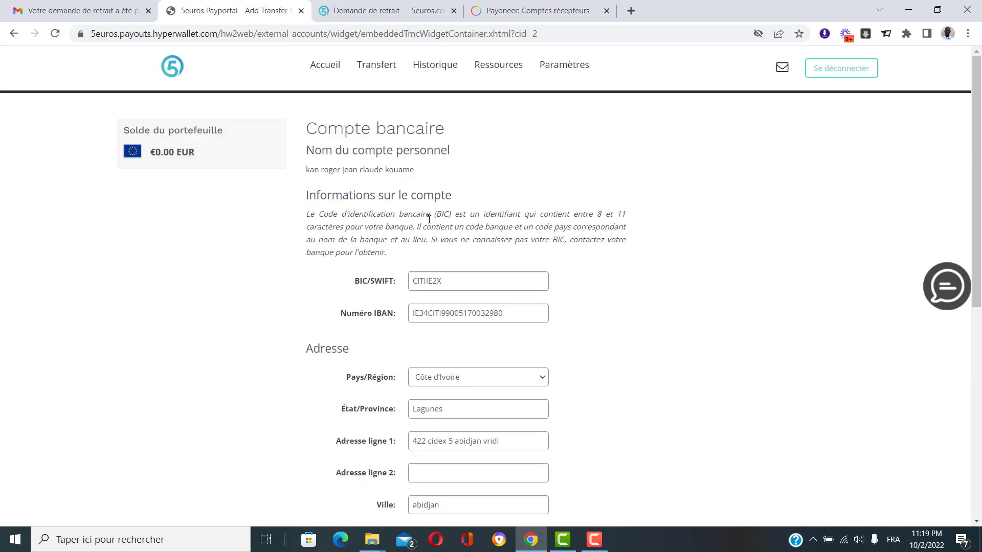
Step: Check that the Payoneer euro account's bank address is in Ireland
{"action": "left_click", "coordinate": [487, 18]}
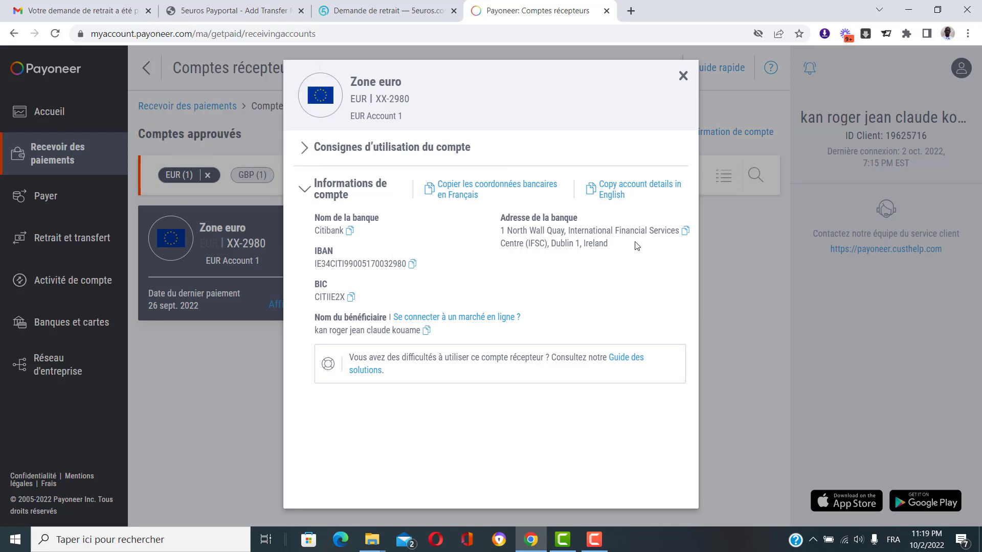
{"action": "left_click_drag", "start_coordinate": [613, 246], "coordinate": [583, 244]}
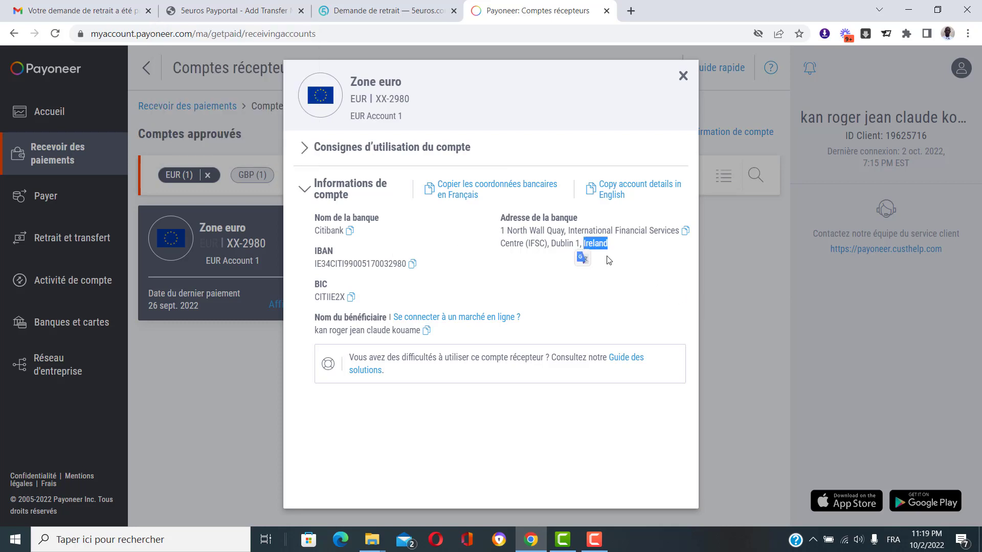
{"action": "left_click", "coordinate": [600, 257]}
Step: Submit the filled bank account form with Envoyer, trying twice
{"action": "left_click", "coordinate": [217, 3]}
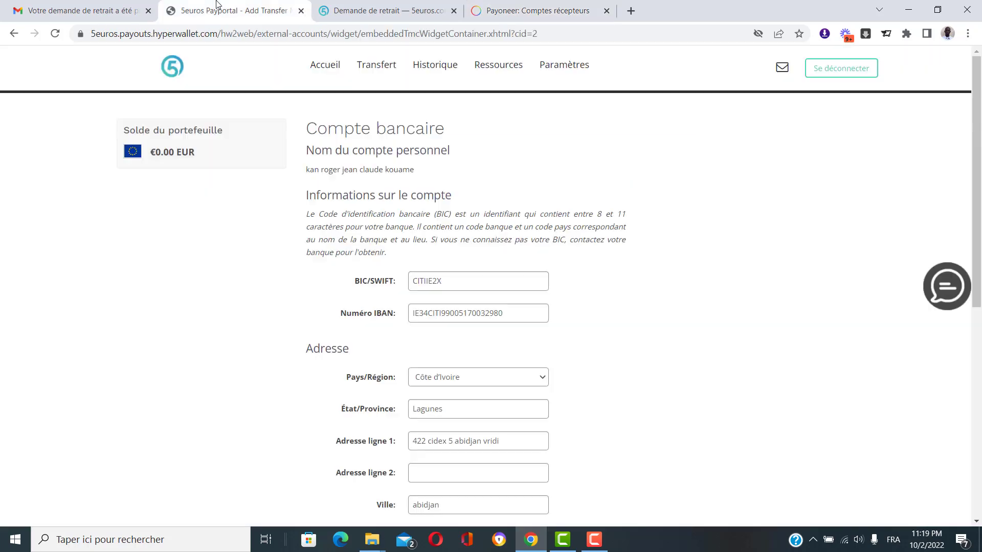
{"action": "scroll", "coordinate": [593, 357], "scroll_direction": "down", "scroll_amount": 4}
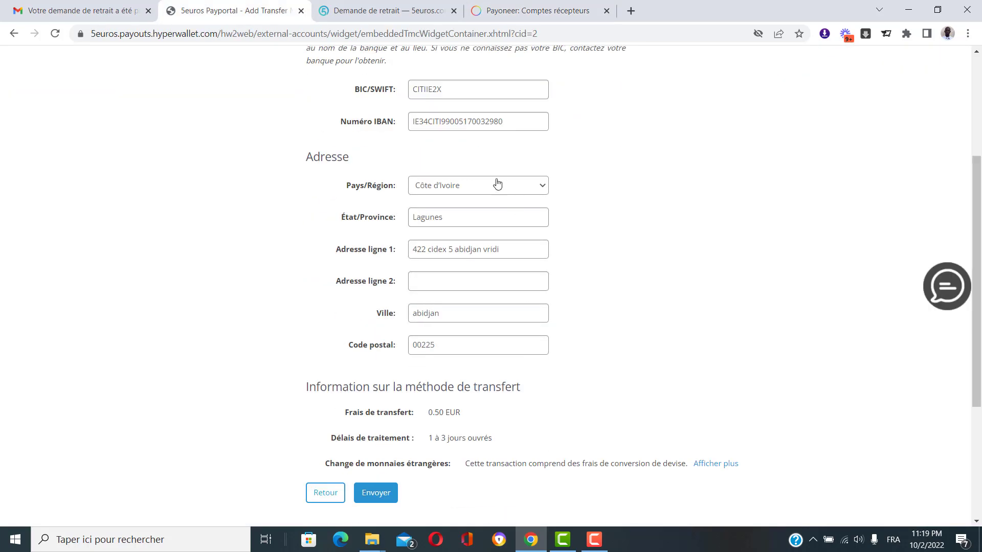
{"action": "scroll", "coordinate": [462, 236], "scroll_direction": "down", "scroll_amount": 1}
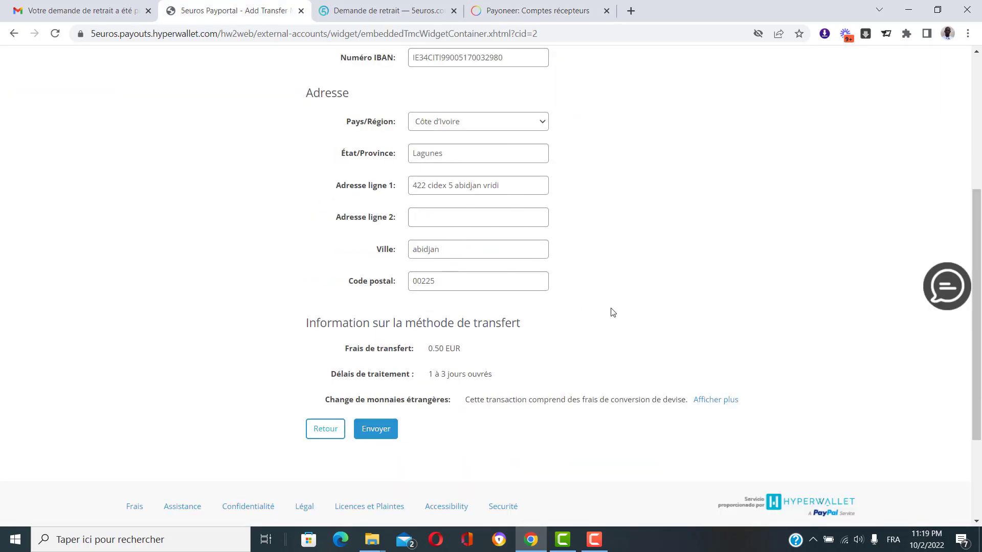
{"action": "scroll", "coordinate": [614, 312], "scroll_direction": "down", "scroll_amount": 2}
{"action": "left_click", "coordinate": [385, 306]}
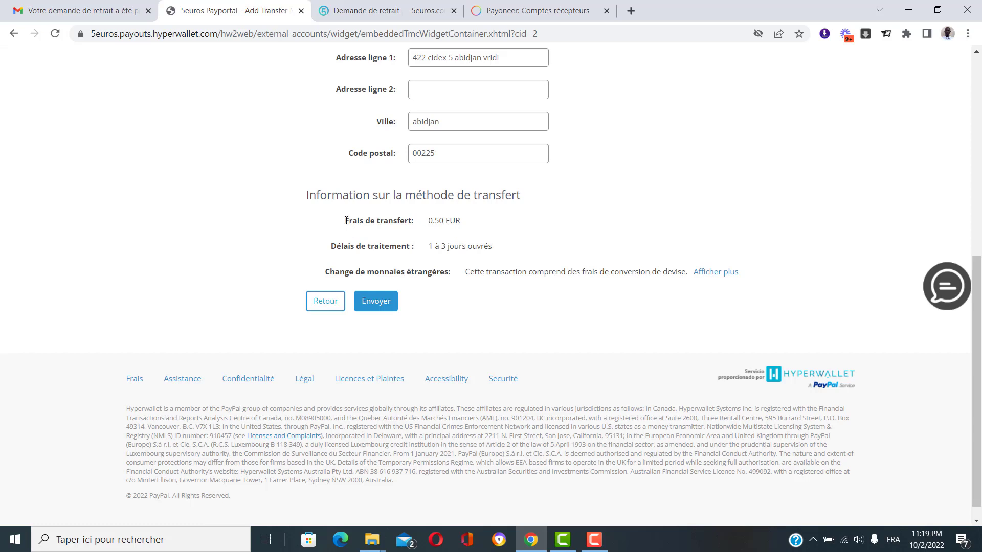
{"action": "left_click_drag", "start_coordinate": [345, 221], "coordinate": [415, 223]}
{"action": "left_click", "coordinate": [494, 230]}
{"action": "left_click", "coordinate": [392, 304]}
Step: Return to the portal's Accueil page with the Transfert de Fonds panel
{"action": "scroll", "coordinate": [576, 249], "scroll_direction": "up", "scroll_amount": 1}
{"action": "scroll", "coordinate": [577, 249], "scroll_direction": "up", "scroll_amount": 1}
{"action": "scroll", "coordinate": [530, 249], "scroll_direction": "up", "scroll_amount": 2}
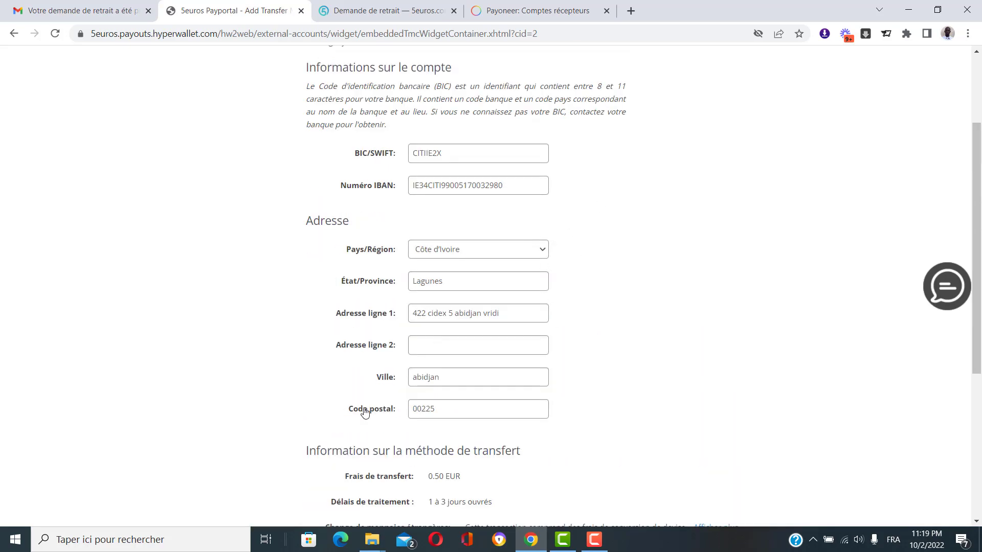
{"action": "scroll", "coordinate": [484, 330], "scroll_direction": "down", "scroll_amount": 2}
{"action": "scroll", "coordinate": [562, 291], "scroll_direction": "up", "scroll_amount": 3}
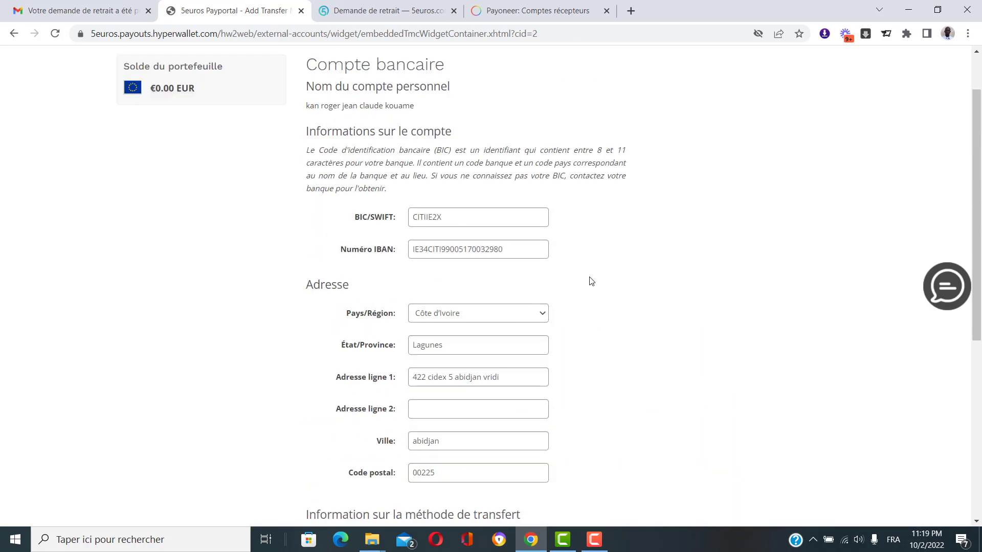
{"action": "scroll", "coordinate": [589, 237], "scroll_direction": "up", "scroll_amount": 1}
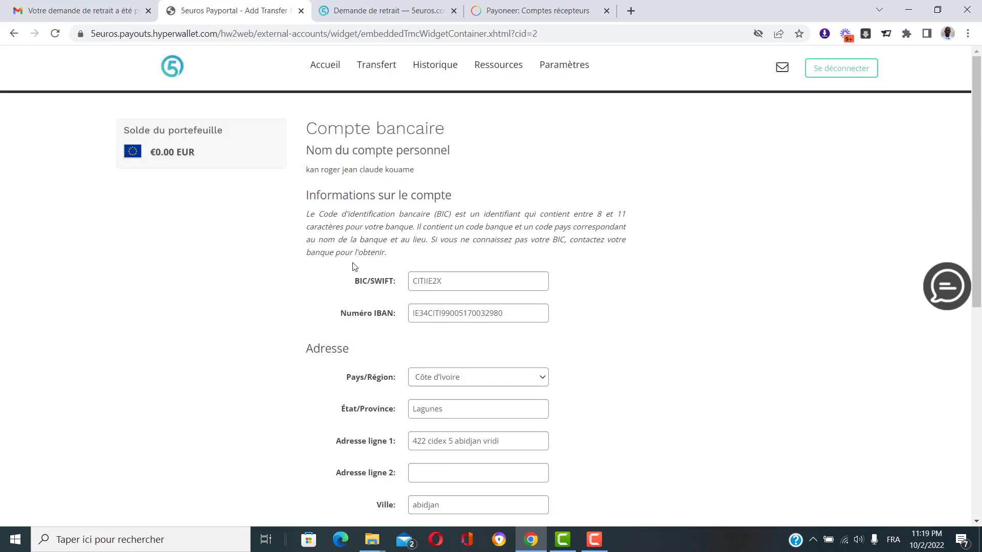
{"action": "left_click", "coordinate": [325, 65]}
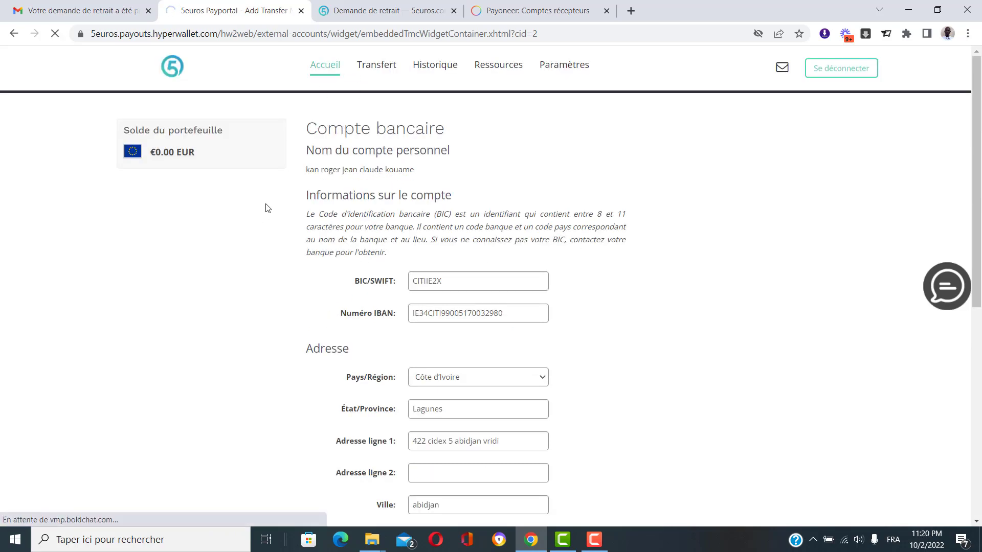
Step: Open Centre de transfert listing the Irlande EUR account, then view the 150,00 € withdrawal email
{"action": "left_click", "coordinate": [374, 71]}
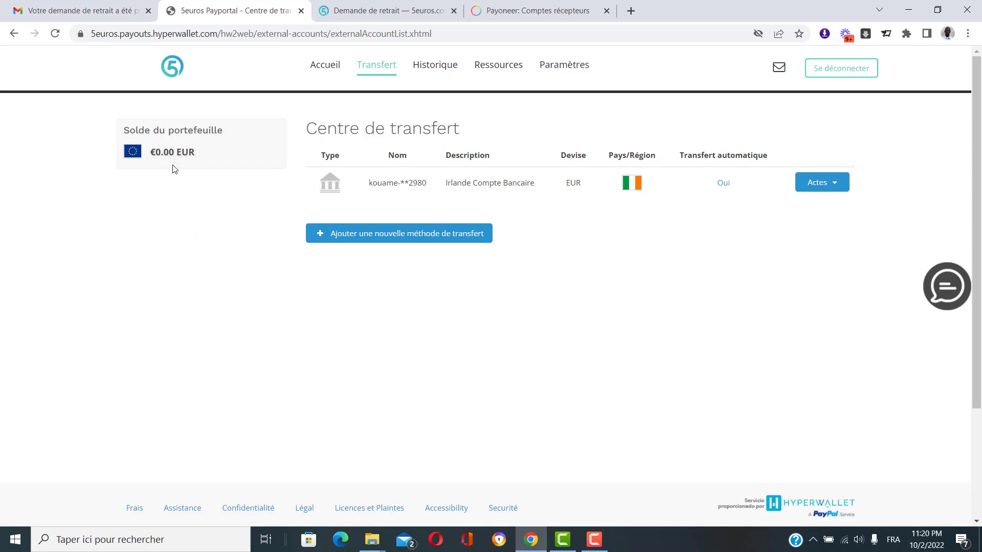
{"action": "left_click", "coordinate": [103, 3]}
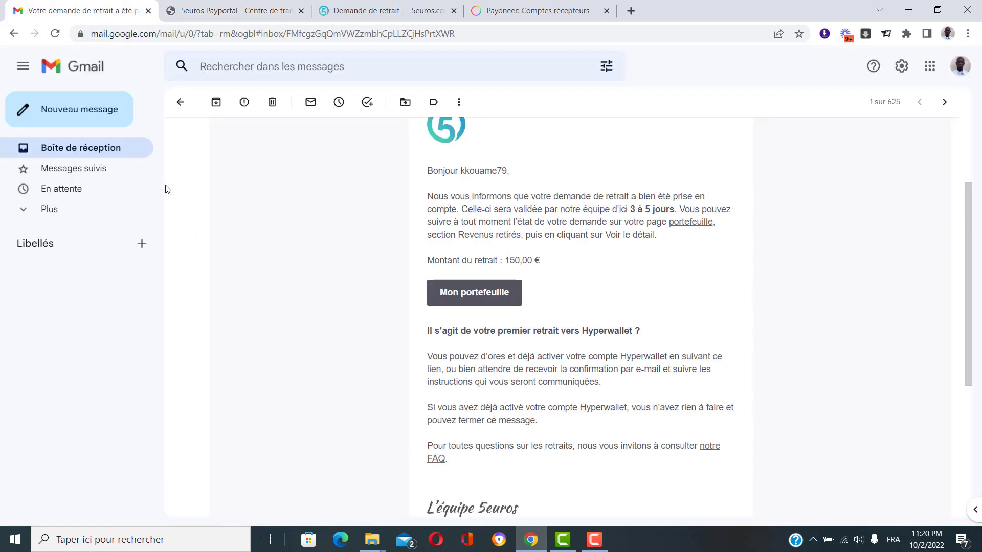
Step: Switch back to the 5euros Payportal's Centre de transfert
{"action": "left_click", "coordinate": [230, 4]}
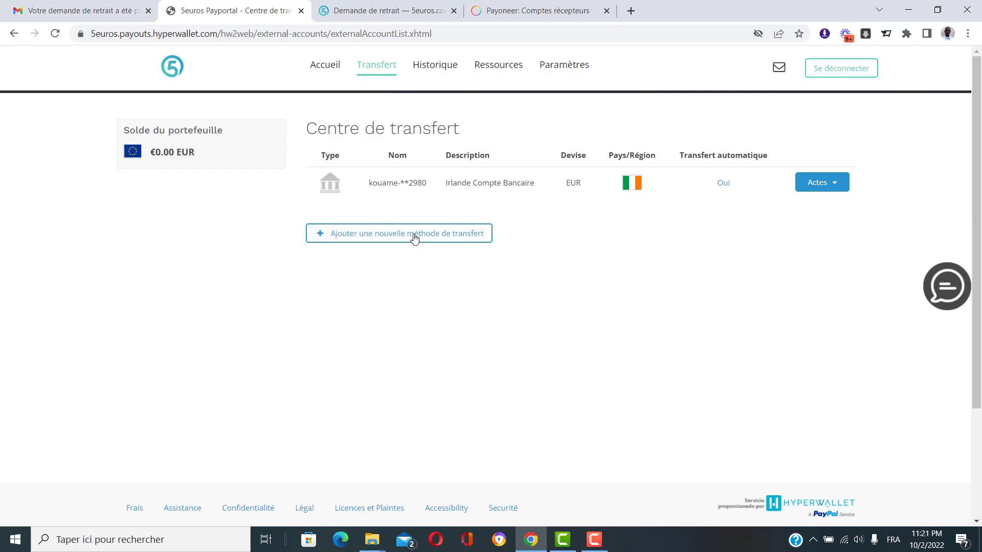
Step: Start a new transfer method twice, keeping Côte d'Ivoire as country, then return to Accueil
{"action": "left_click", "coordinate": [443, 239]}
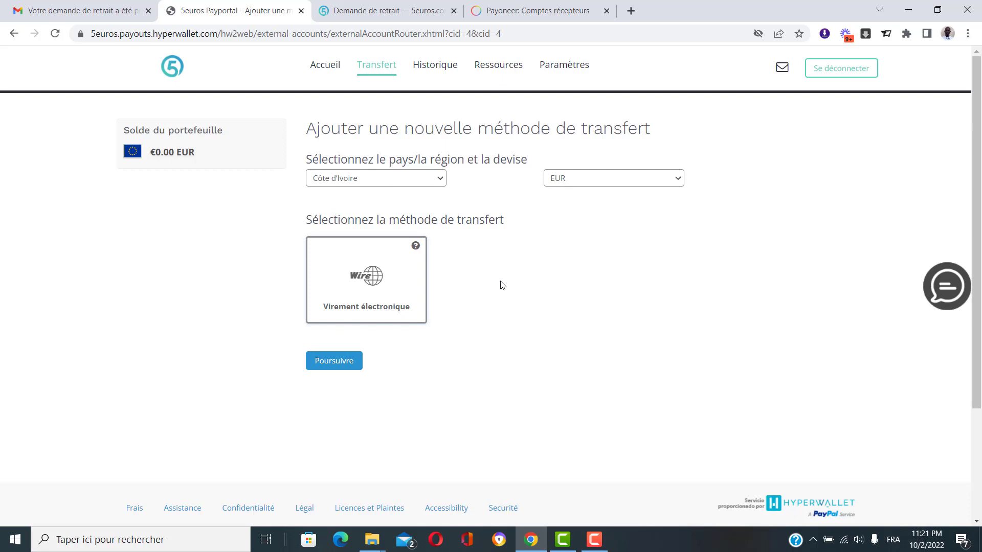
{"action": "left_click", "coordinate": [400, 180]}
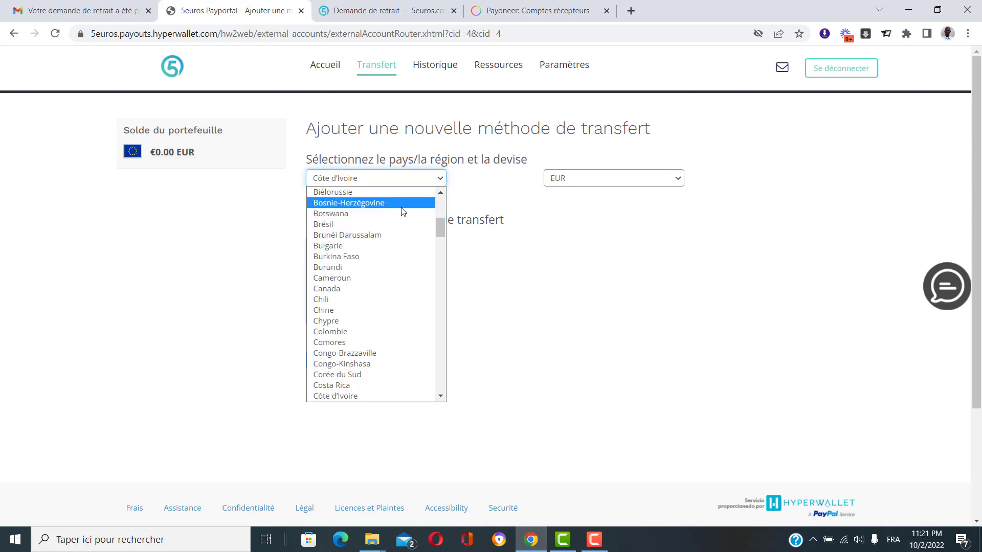
{"action": "scroll", "coordinate": [404, 225], "scroll_direction": "down", "scroll_amount": 3}
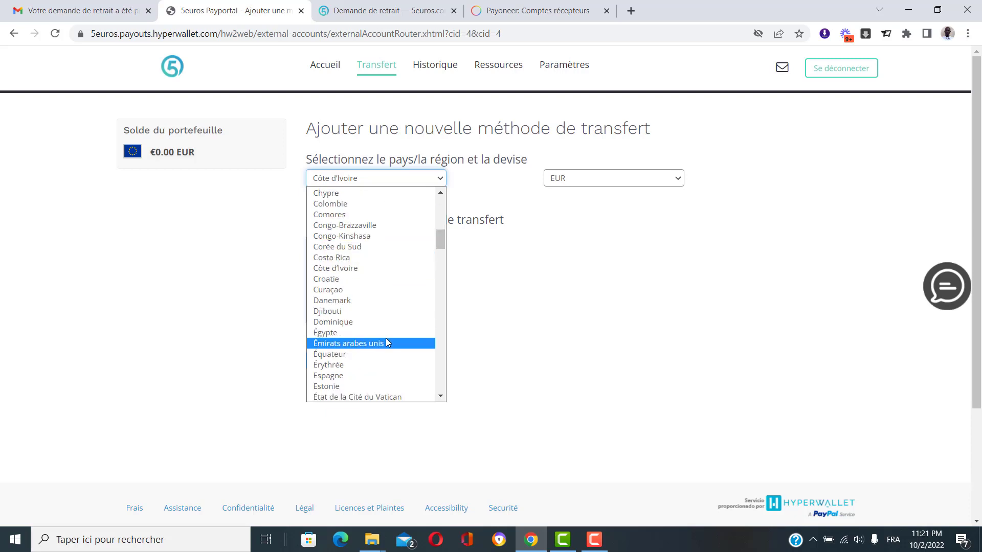
{"action": "left_click", "coordinate": [582, 231]}
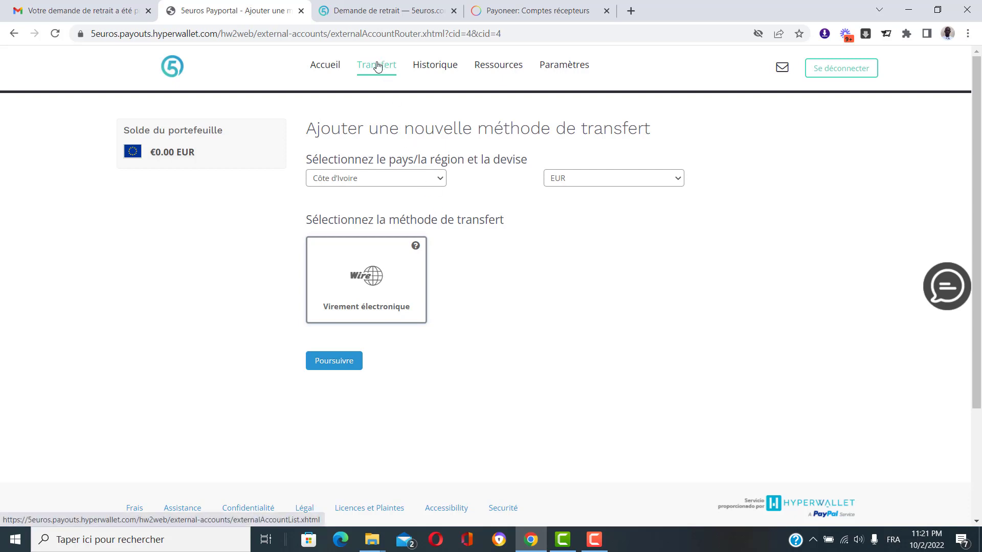
{"action": "left_click", "coordinate": [402, 189]}
{"action": "left_click", "coordinate": [547, 272]}
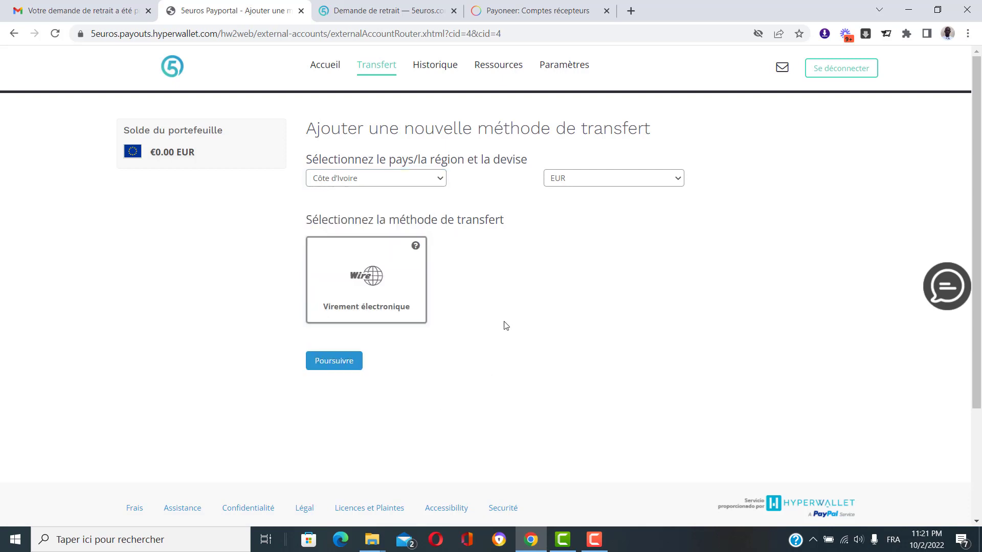
{"action": "left_click", "coordinate": [373, 66]}
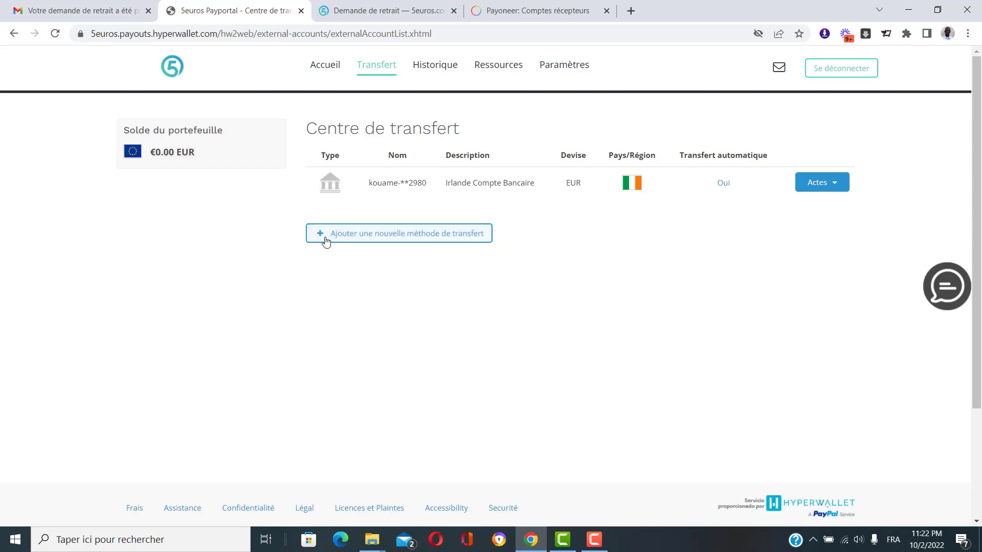
{"action": "left_click", "coordinate": [444, 236]}
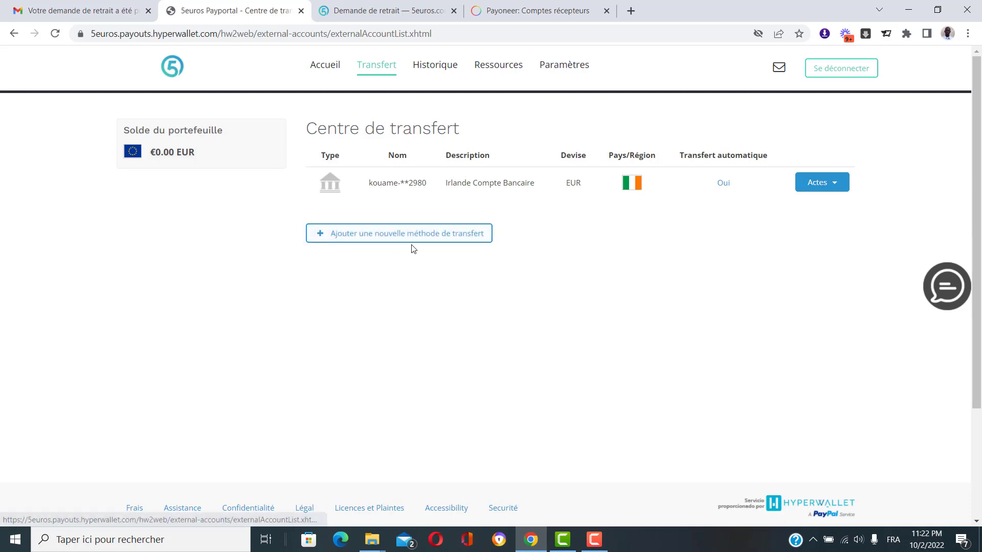
{"action": "left_click", "coordinate": [328, 68]}
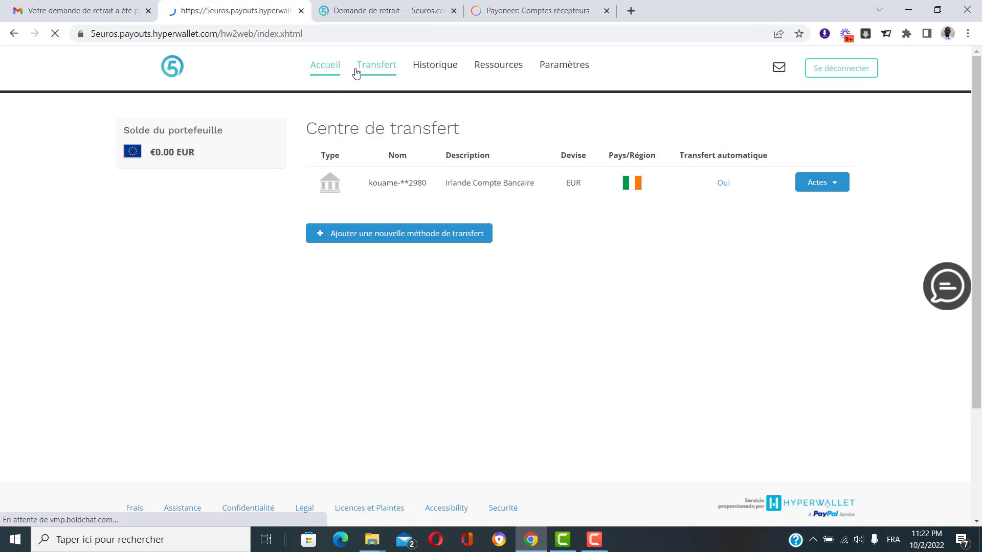
Step: Close the EUR details and open the États-Unis USD receiving account's bank details
{"action": "left_click", "coordinate": [542, 7]}
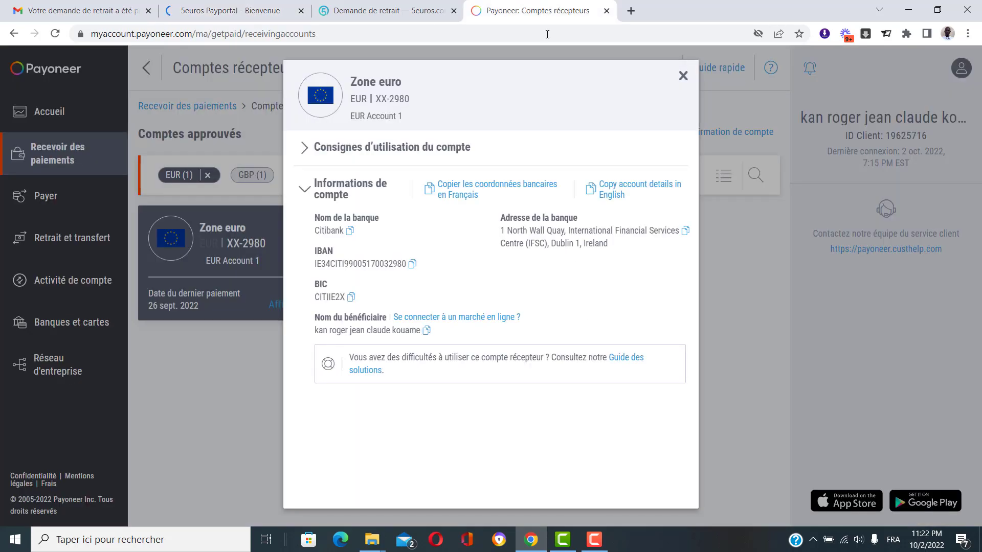
{"action": "left_click", "coordinate": [684, 78]}
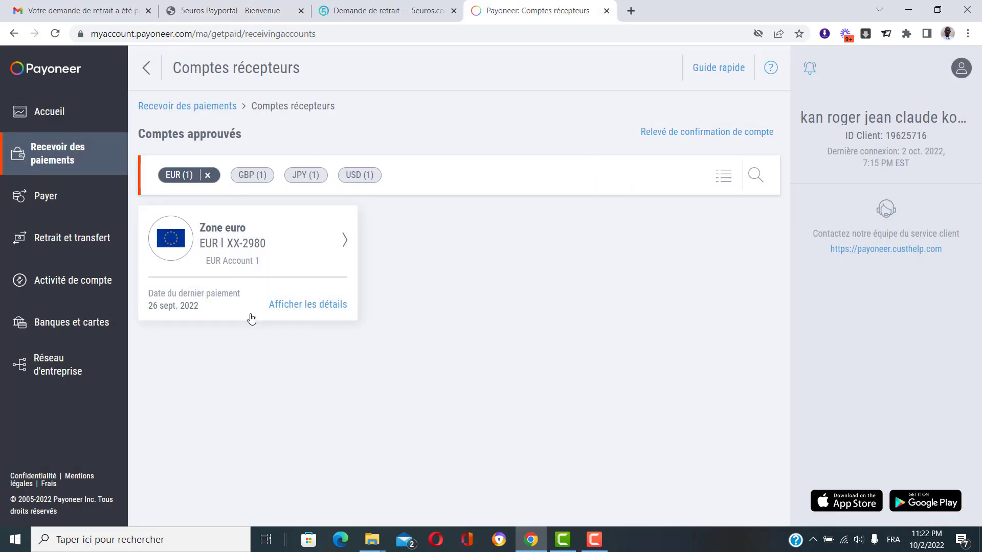
{"action": "left_click", "coordinate": [149, 71]}
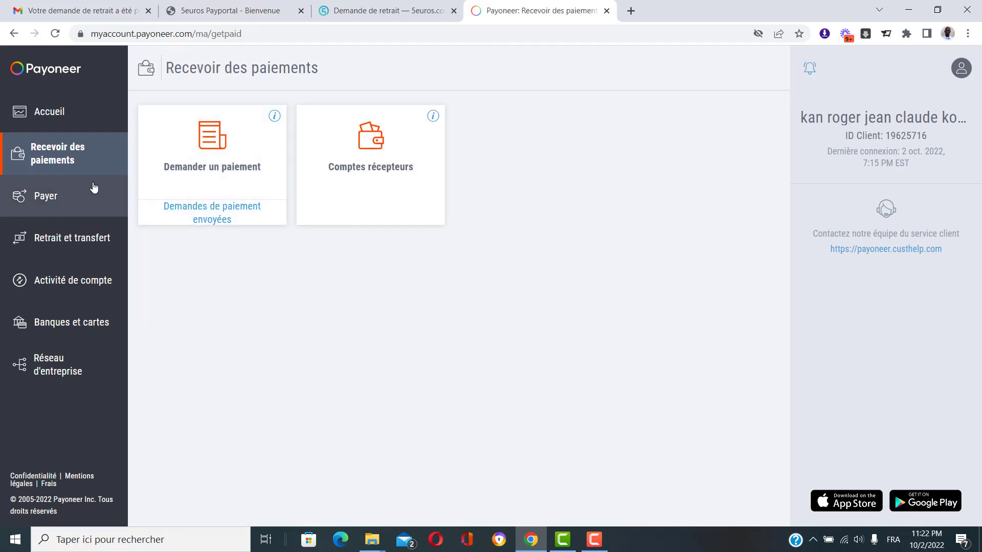
{"action": "left_click", "coordinate": [64, 110]}
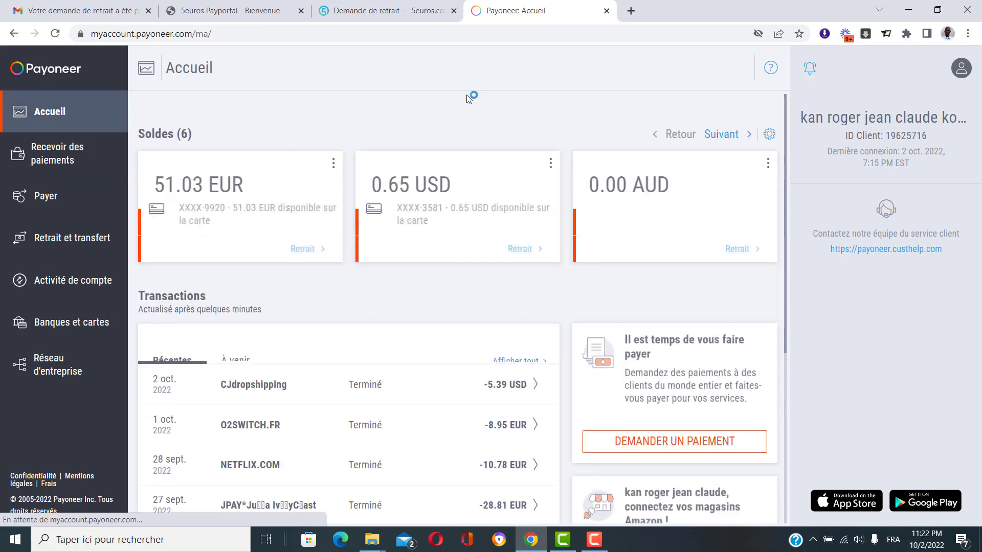
{"action": "left_click", "coordinate": [552, 165]}
{"action": "left_click", "coordinate": [516, 171]}
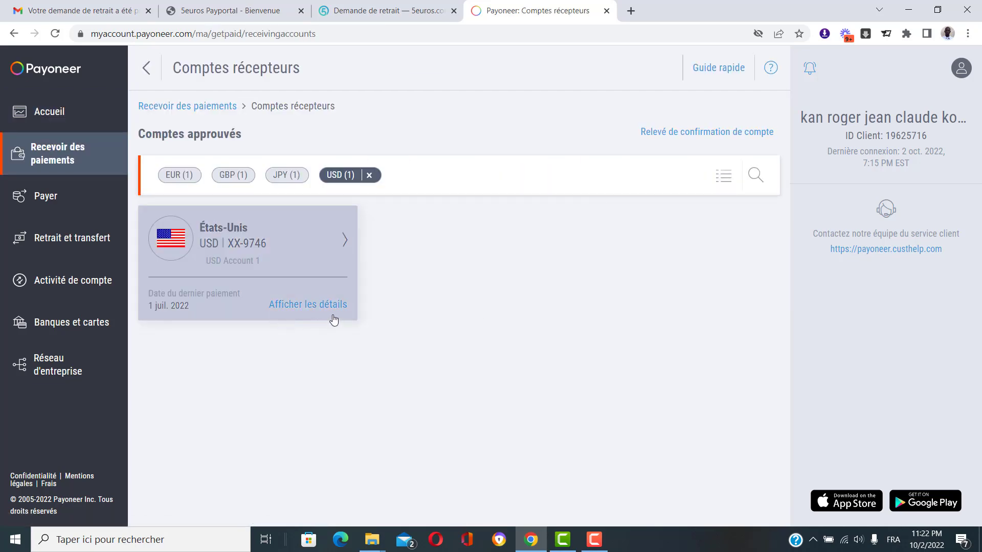
{"action": "left_click", "coordinate": [325, 307]}
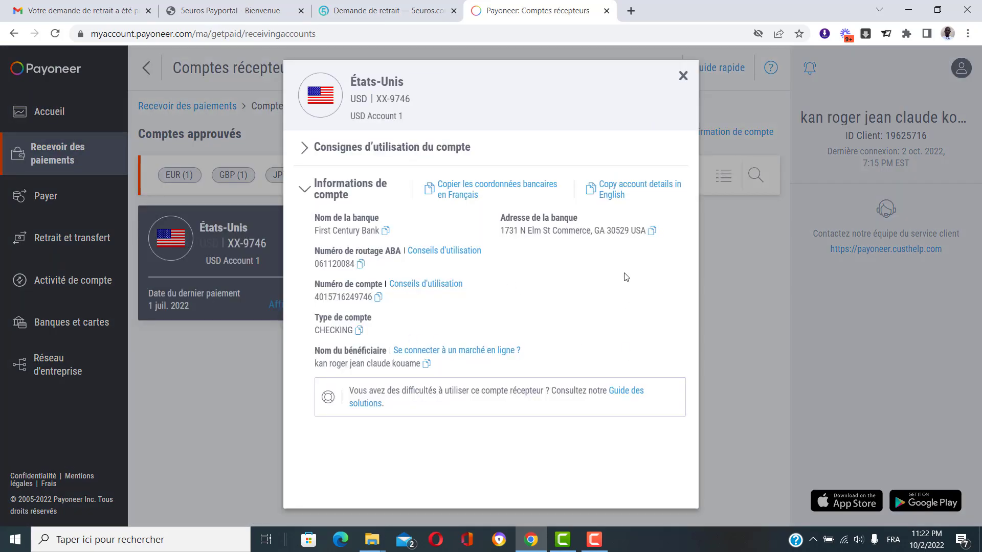
Step: Start a new États-Unis Compte bancaire transfer method and continue to its details form
{"action": "left_click", "coordinate": [359, 3]}
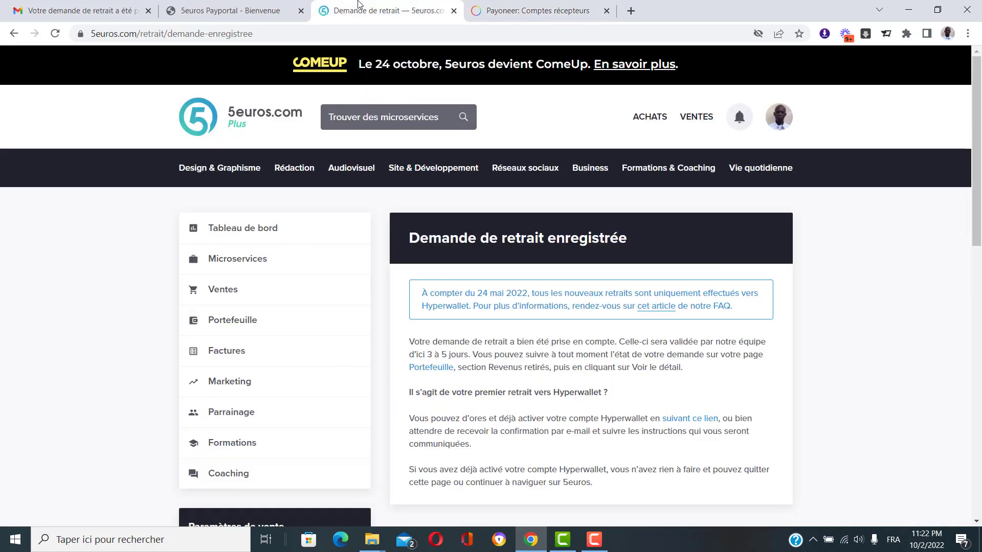
{"action": "left_click", "coordinate": [247, 5]}
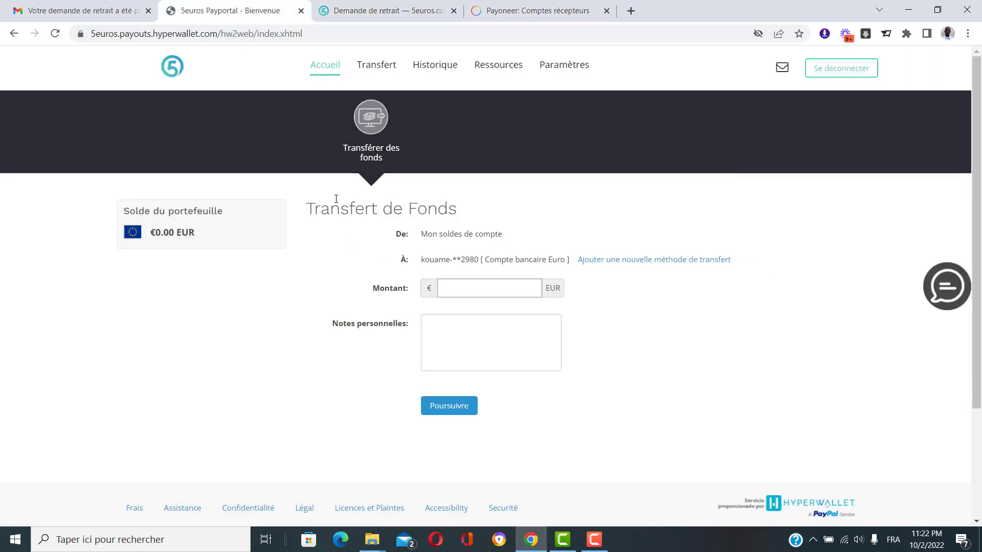
{"action": "left_click", "coordinate": [704, 260]}
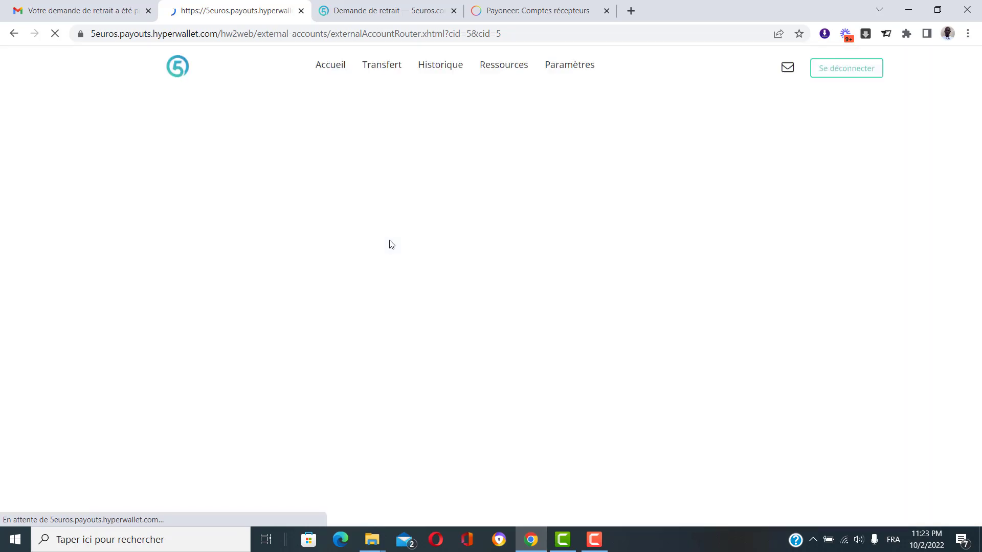
{"action": "left_click", "coordinate": [420, 176]}
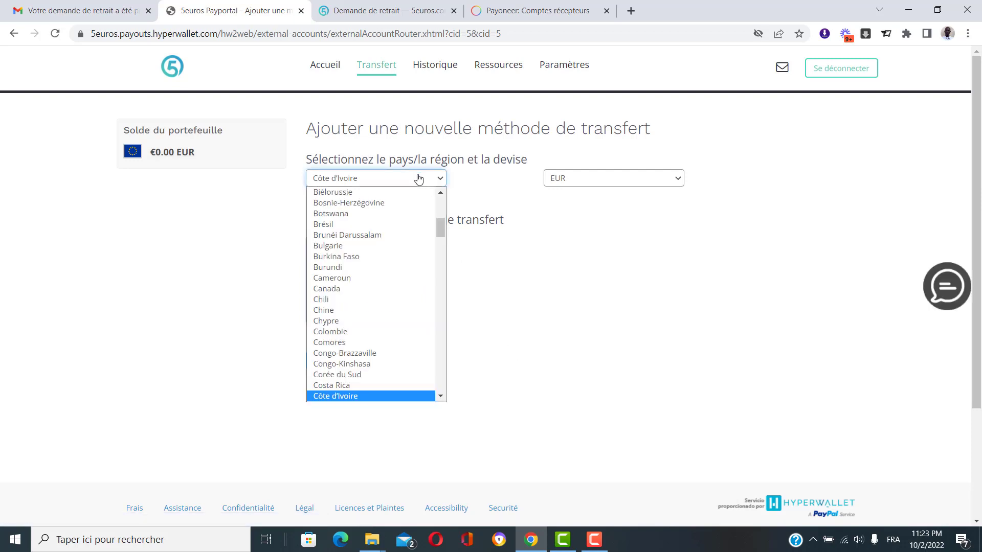
{"action": "scroll", "coordinate": [410, 248], "scroll_direction": "up", "scroll_amount": 5}
{"action": "scroll", "coordinate": [406, 253], "scroll_direction": "down", "scroll_amount": 5}
{"action": "scroll", "coordinate": [407, 253], "scroll_direction": "down", "scroll_amount": 7}
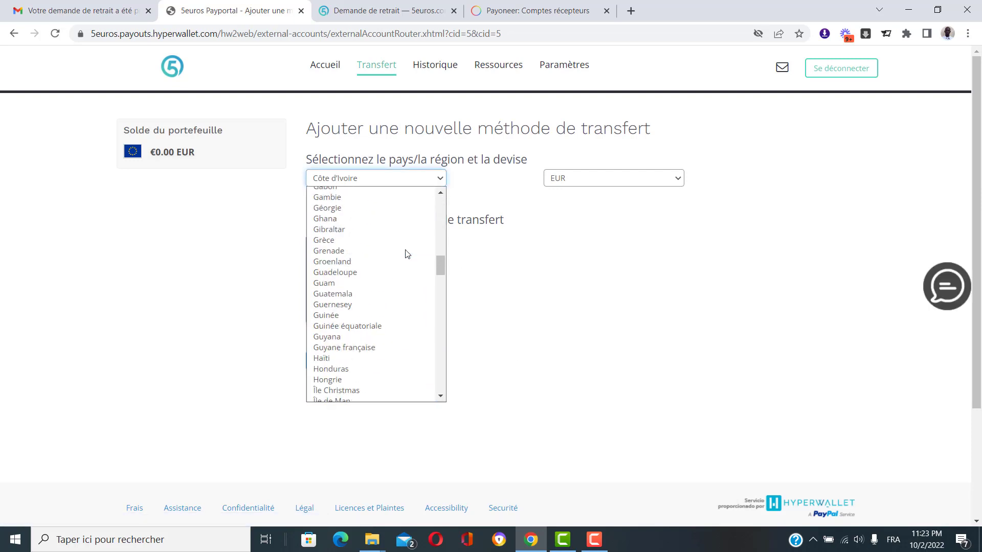
{"action": "scroll", "coordinate": [384, 251], "scroll_direction": "up", "scroll_amount": 3}
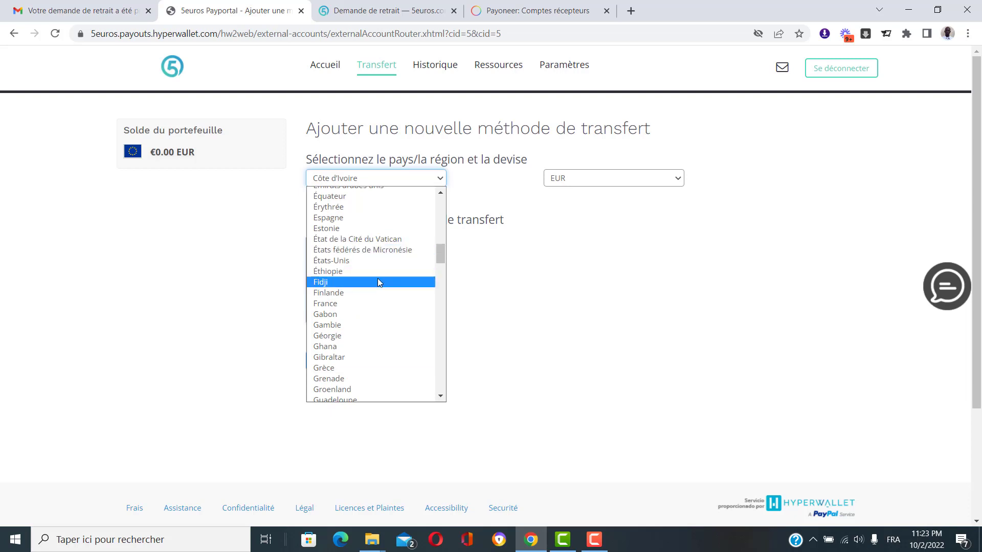
{"action": "left_click", "coordinate": [378, 260]}
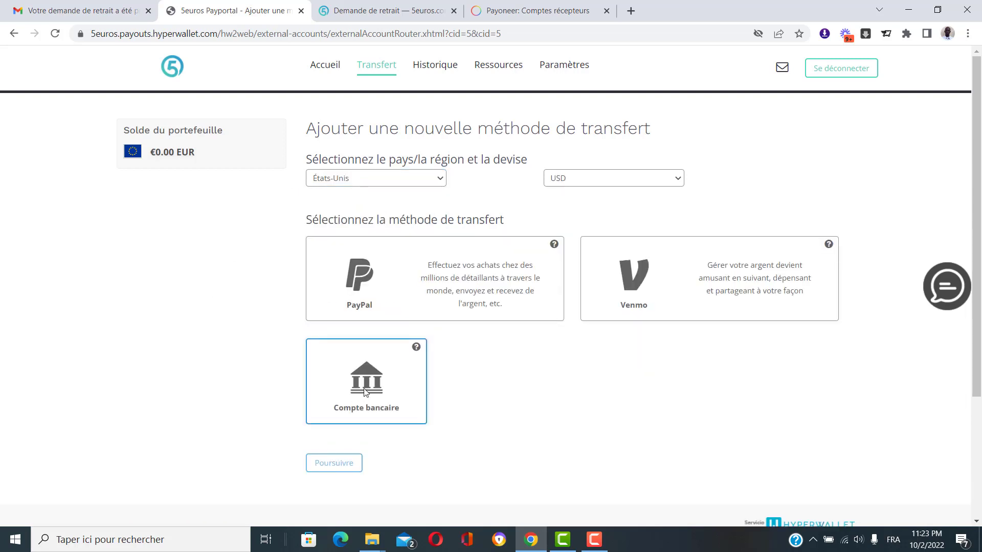
{"action": "left_click", "coordinate": [365, 393]}
{"action": "scroll", "coordinate": [130, 383], "scroll_direction": "down", "scroll_amount": 1}
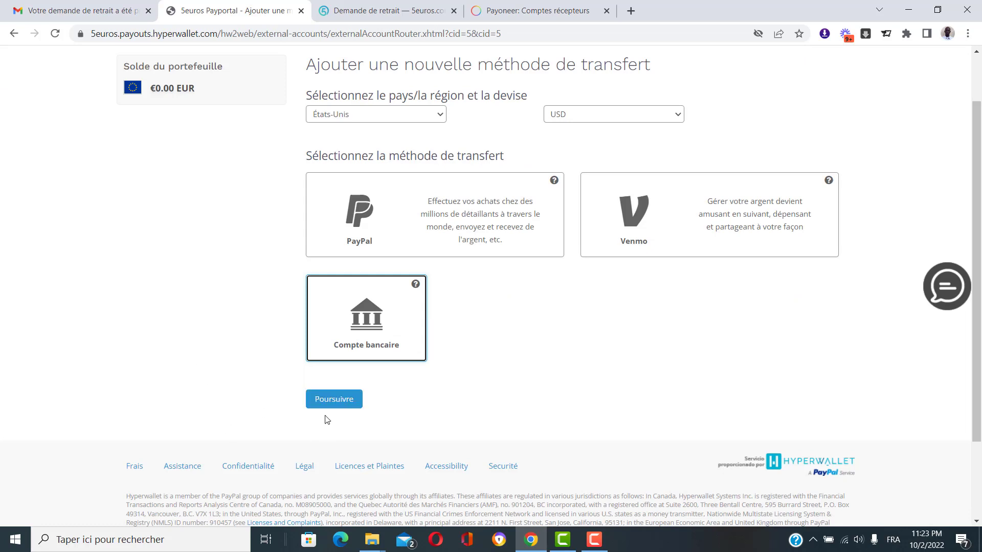
{"action": "left_click", "coordinate": [330, 400]}
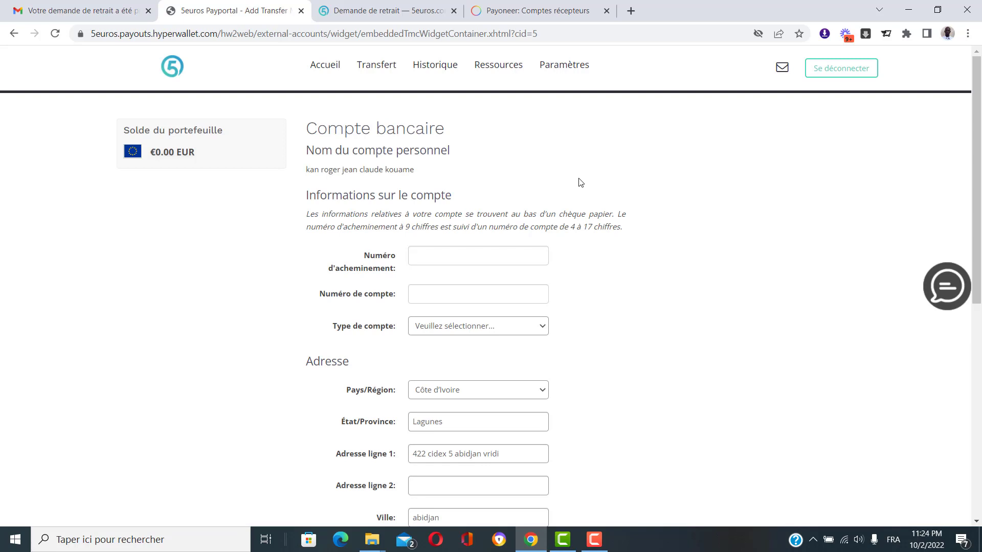
Step: Set the account type to Compte-chèques after checking the Payoneer US details
{"action": "scroll", "coordinate": [580, 182], "scroll_direction": "down", "scroll_amount": 2}
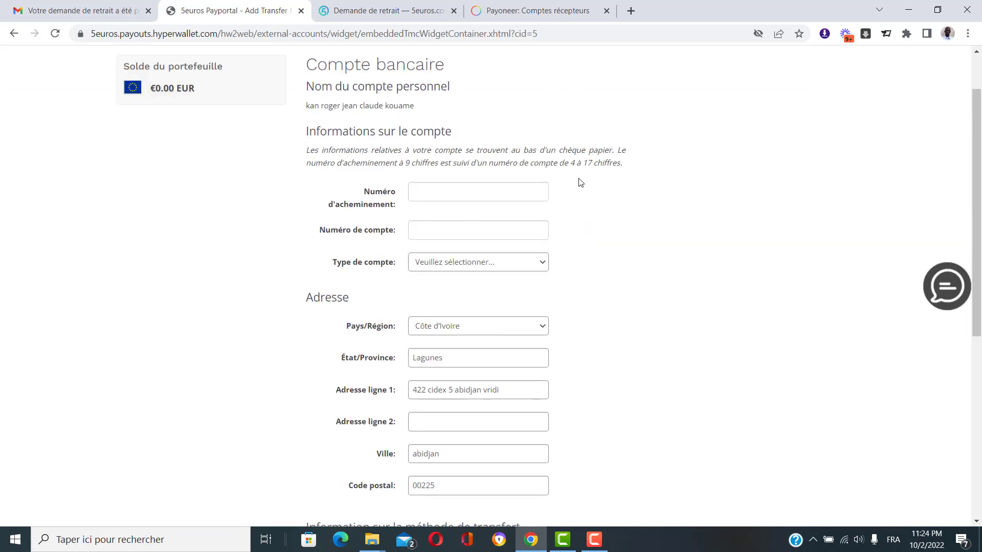
{"action": "left_click", "coordinate": [463, 203]}
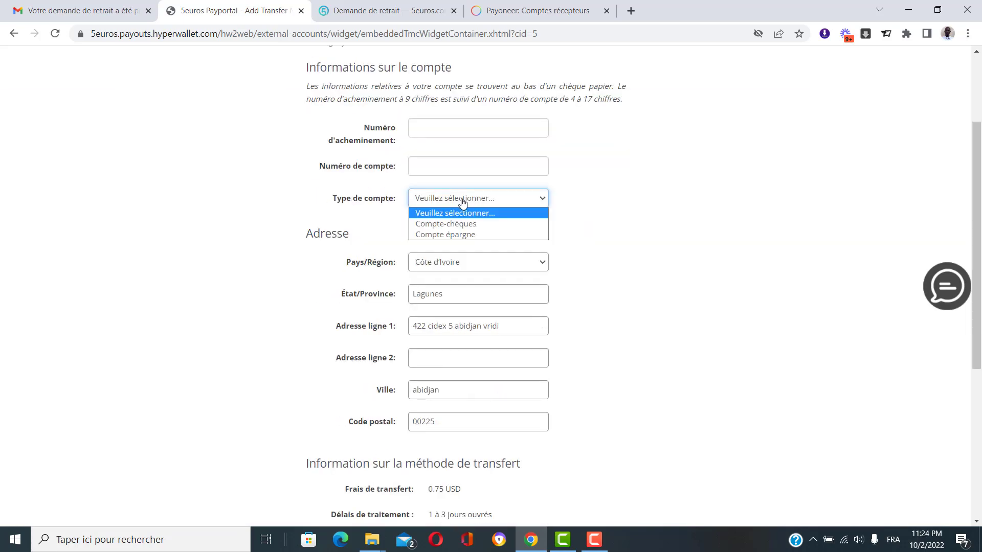
{"action": "left_click", "coordinate": [524, 7]}
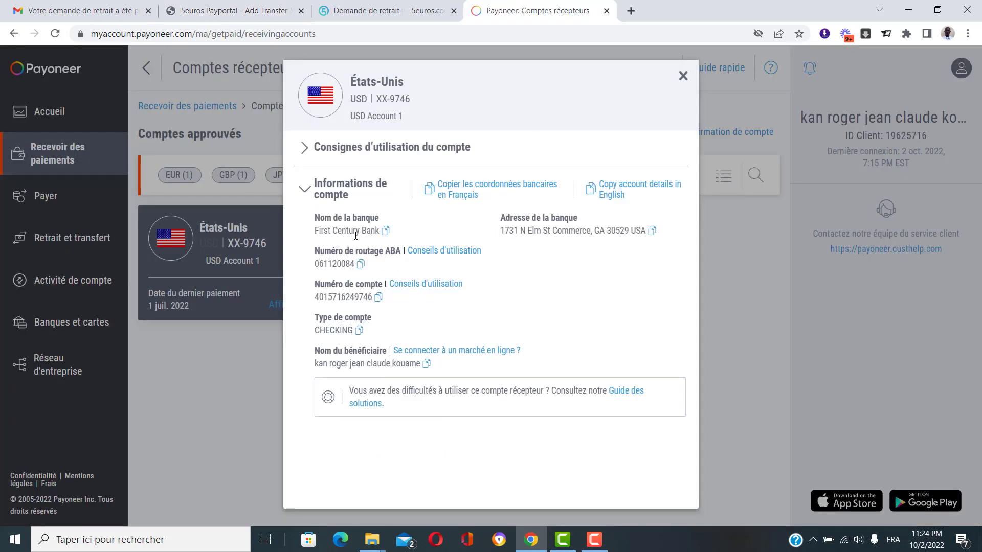
{"action": "left_click", "coordinate": [230, 6]}
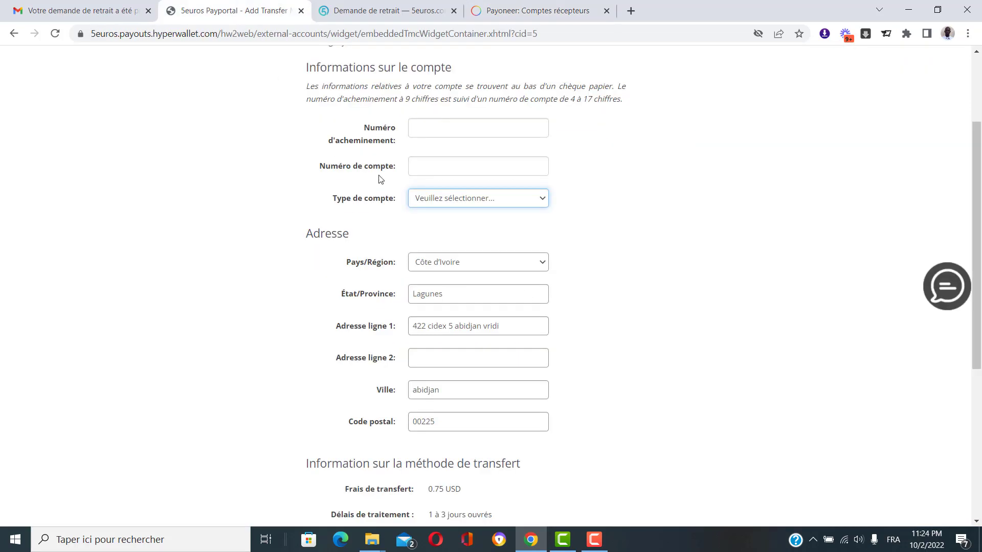
{"action": "left_click", "coordinate": [522, 5]}
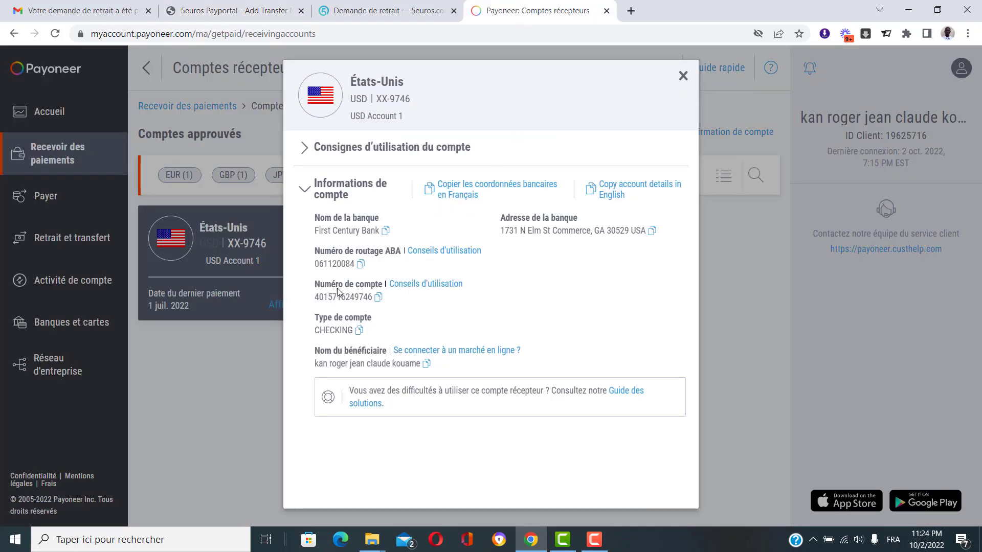
{"action": "left_click", "coordinate": [245, 5]}
{"action": "left_click", "coordinate": [478, 198]}
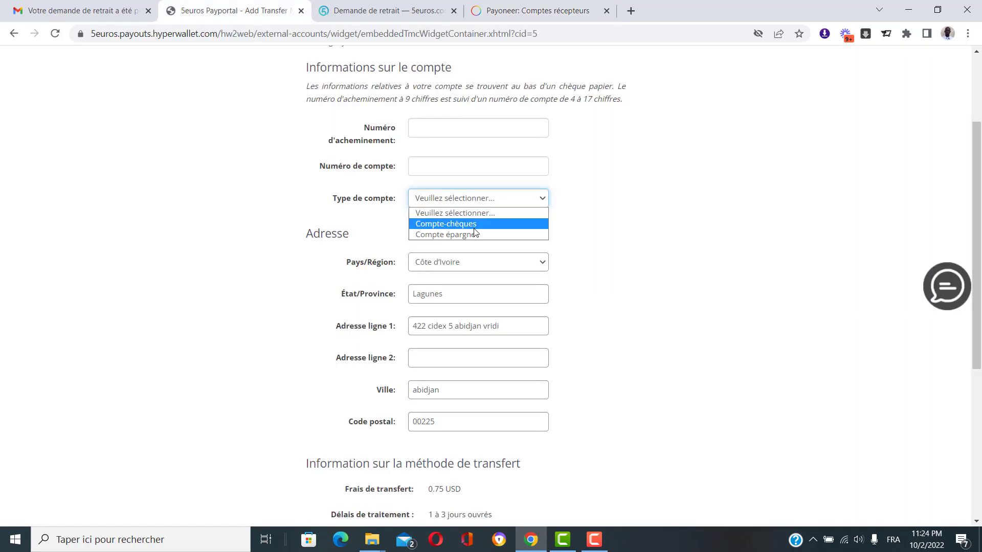
{"action": "left_click", "coordinate": [474, 228]}
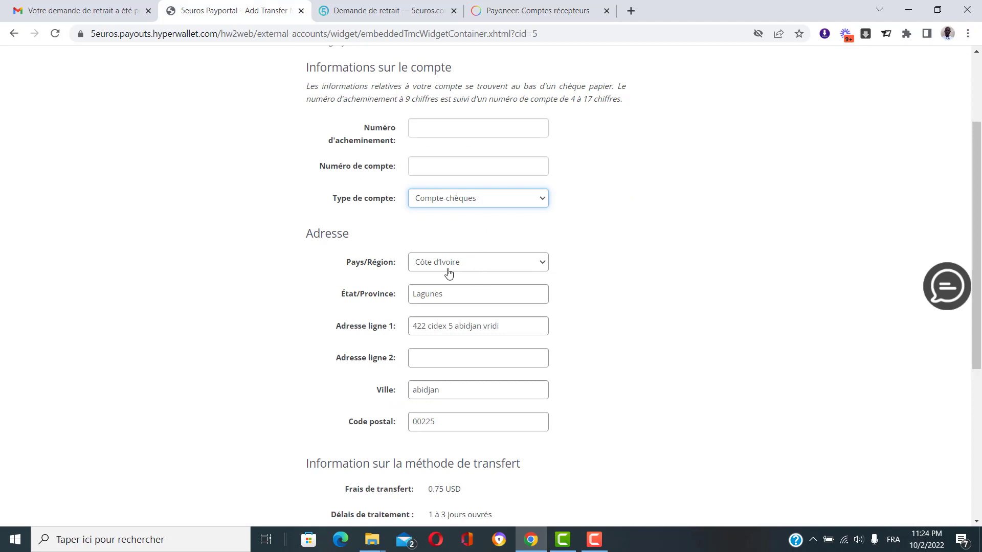
{"action": "scroll", "coordinate": [546, 416], "scroll_direction": "down", "scroll_amount": 3}
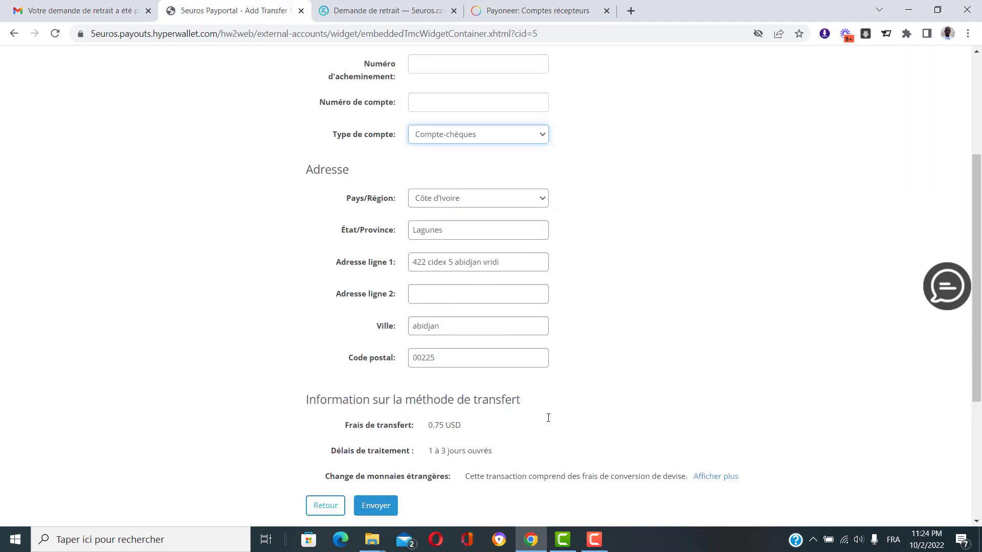
{"action": "scroll", "coordinate": [566, 366], "scroll_direction": "up", "scroll_amount": 4}
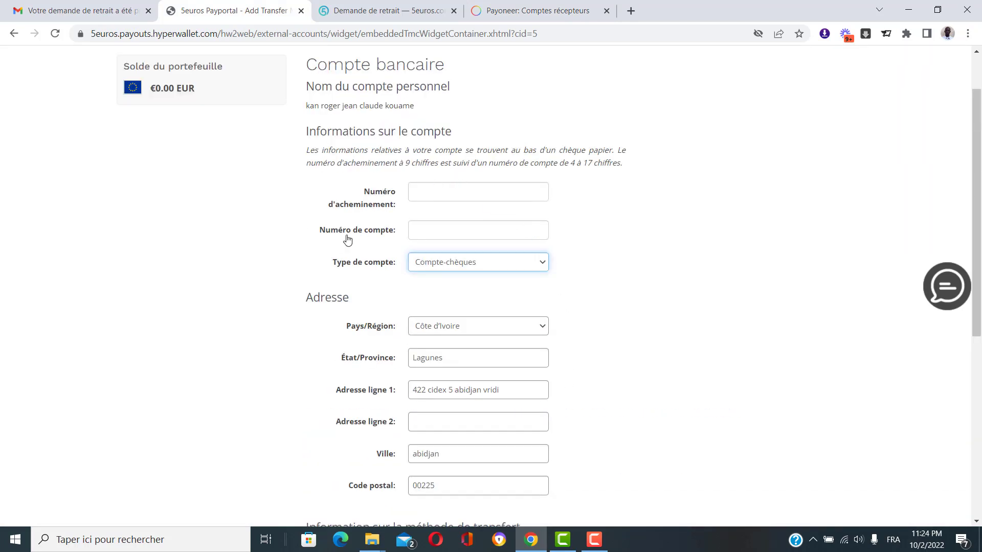
Step: Copy the Payoneer US account number into the account number field
{"action": "key", "text": "ctrl+4"}
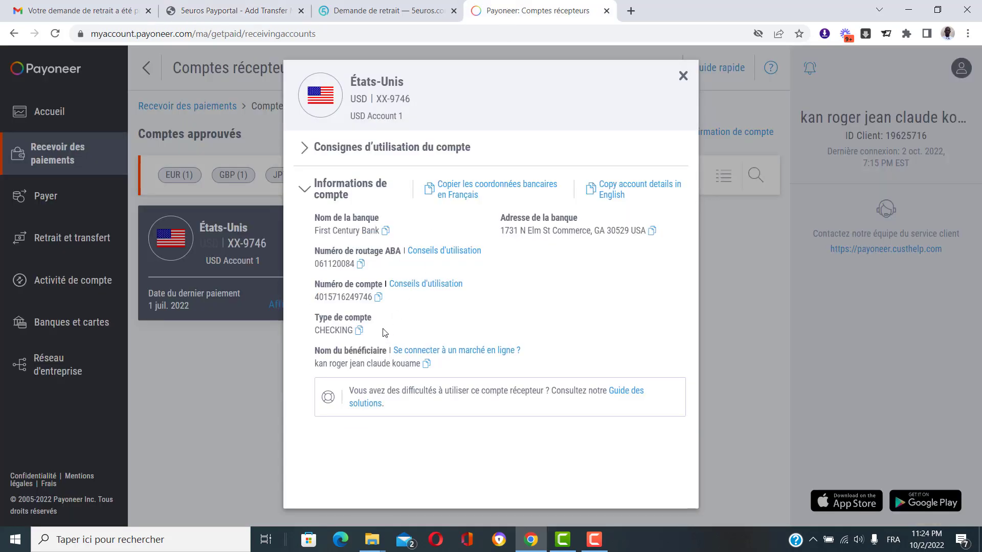
{"action": "left_click", "coordinate": [378, 298]}
{"action": "key", "text": "ctrl+2"}
{"action": "left_click", "coordinate": [438, 229]}
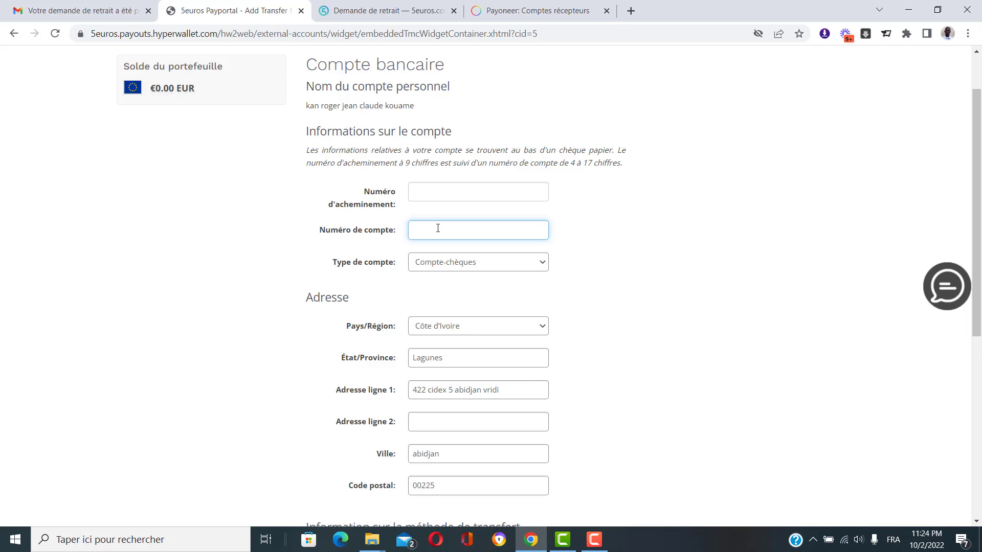
{"action": "key", "text": "ctrl+v"}
{"action": "left_click", "coordinate": [595, 207]}
Step: Paste the ABA routing number 061120084 into Numéro d'acheminement and scroll to Envoyer
{"action": "left_click", "coordinate": [497, 8]}
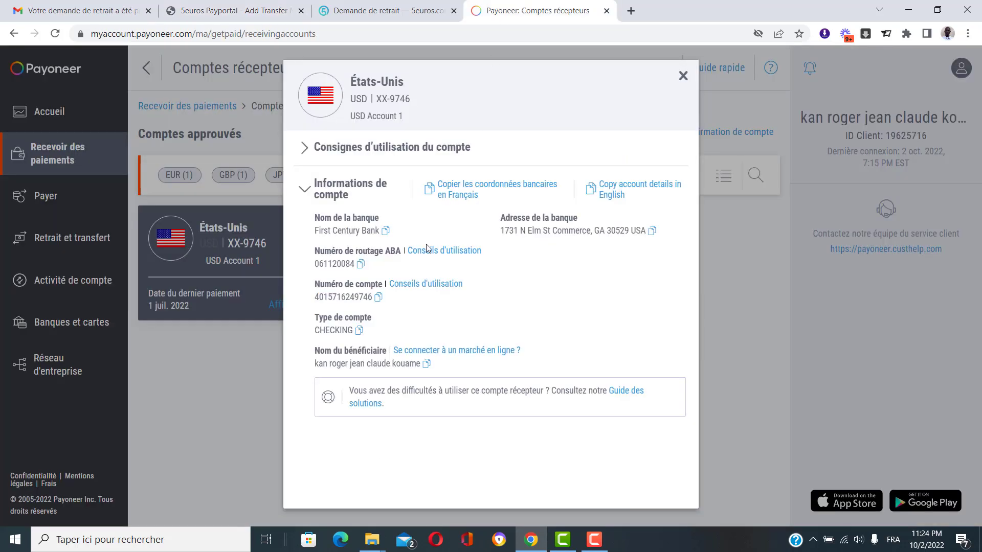
{"action": "left_click", "coordinate": [361, 265]}
{"action": "left_click", "coordinate": [215, 10]}
{"action": "left_click", "coordinate": [472, 188]}
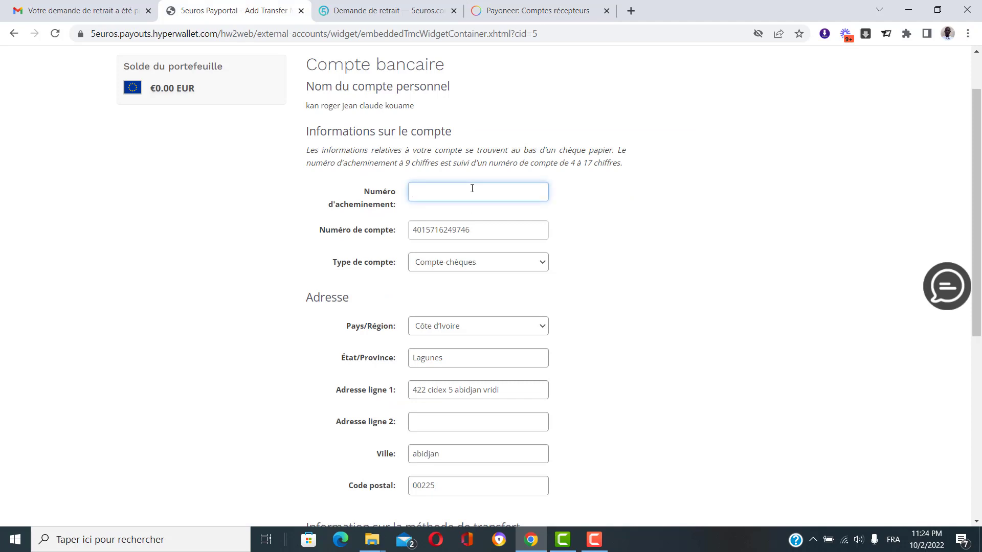
{"action": "key", "text": "ctrl+v"}
{"action": "left_click", "coordinate": [593, 274]}
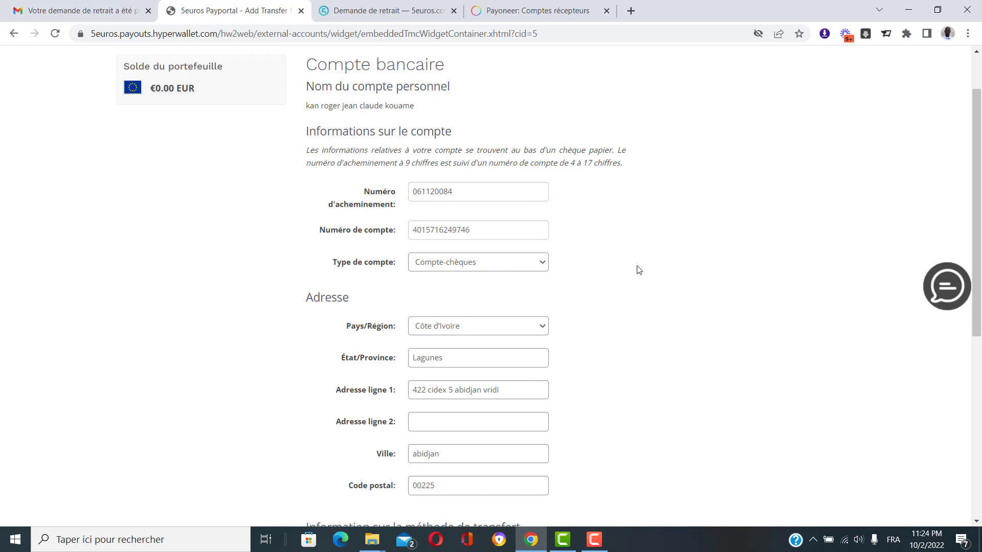
{"action": "scroll", "coordinate": [638, 272], "scroll_direction": "down", "scroll_amount": 1}
{"action": "scroll", "coordinate": [563, 286], "scroll_direction": "down", "scroll_amount": 1}
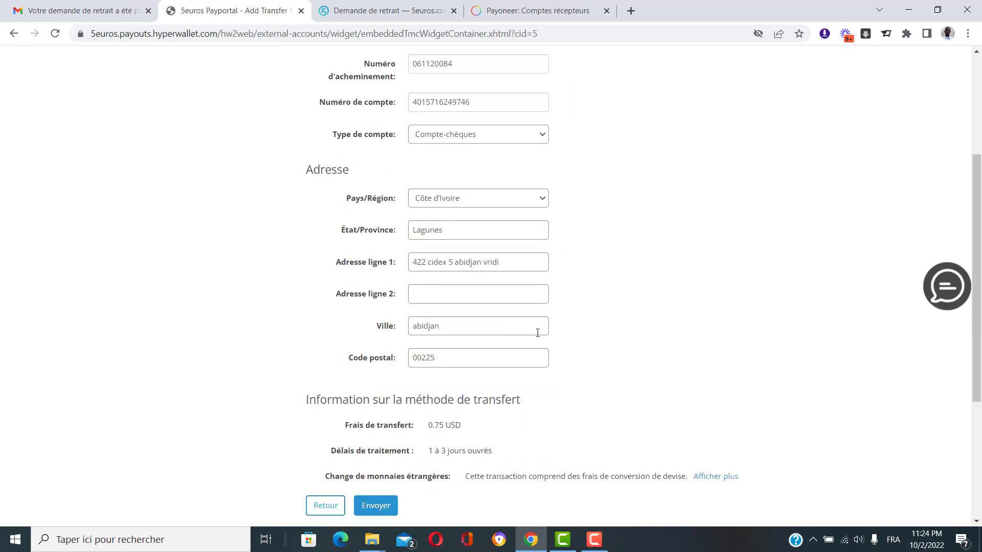
{"action": "scroll", "coordinate": [568, 351], "scroll_direction": "down", "scroll_amount": 1}
{"action": "scroll", "coordinate": [588, 260], "scroll_direction": "up", "scroll_amount": 5}
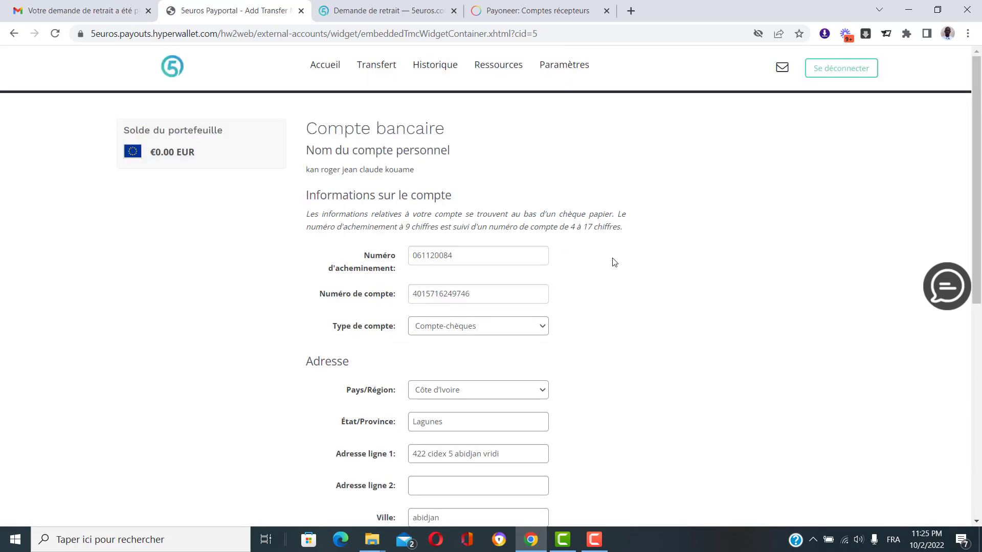
{"action": "scroll", "coordinate": [616, 262], "scroll_direction": "down", "scroll_amount": 5}
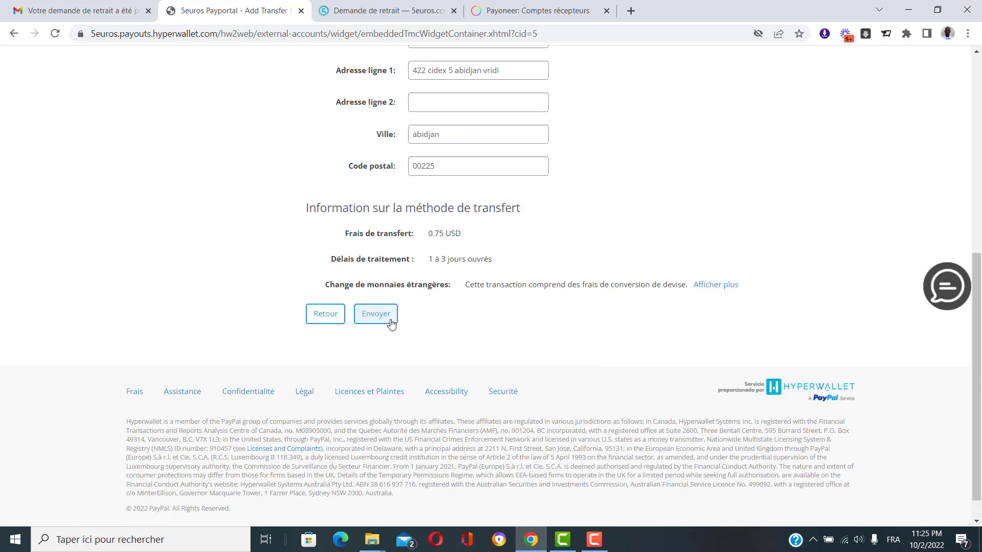
Step: Submit the USD bank account in Hyperwallet; it is rejected as unable to receive payments
{"action": "left_click", "coordinate": [390, 321]}
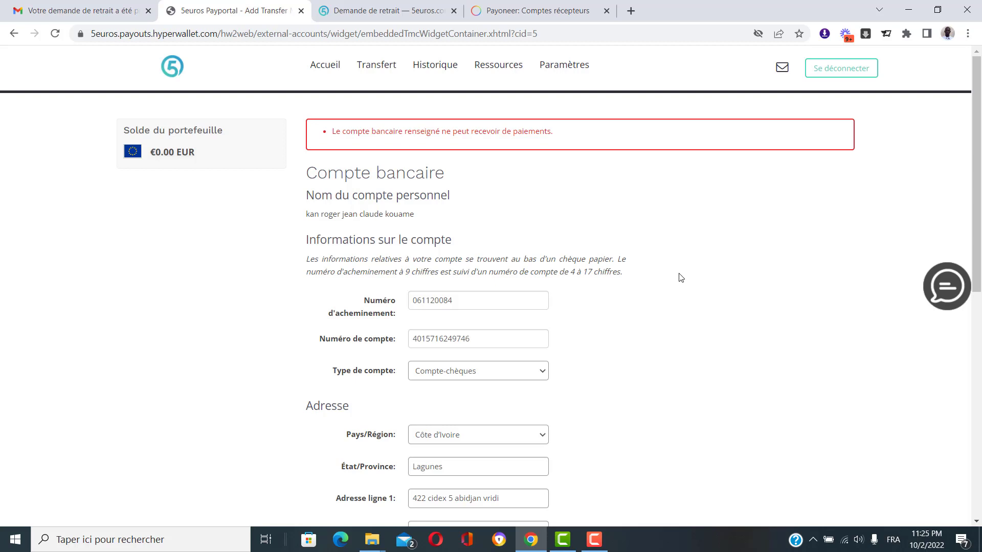
{"action": "scroll", "coordinate": [681, 278], "scroll_direction": "down", "scroll_amount": 7}
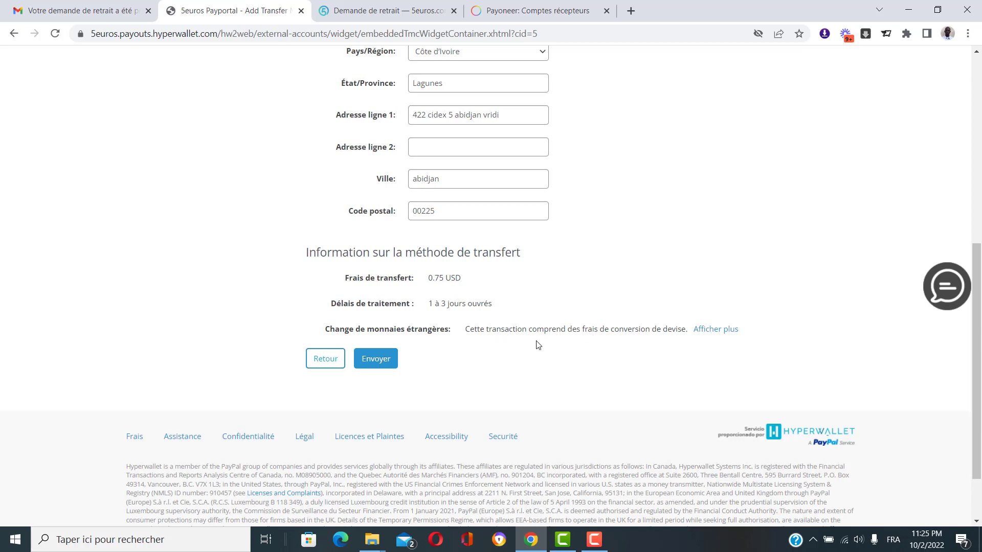
{"action": "scroll", "coordinate": [663, 353], "scroll_direction": "up", "scroll_amount": 1}
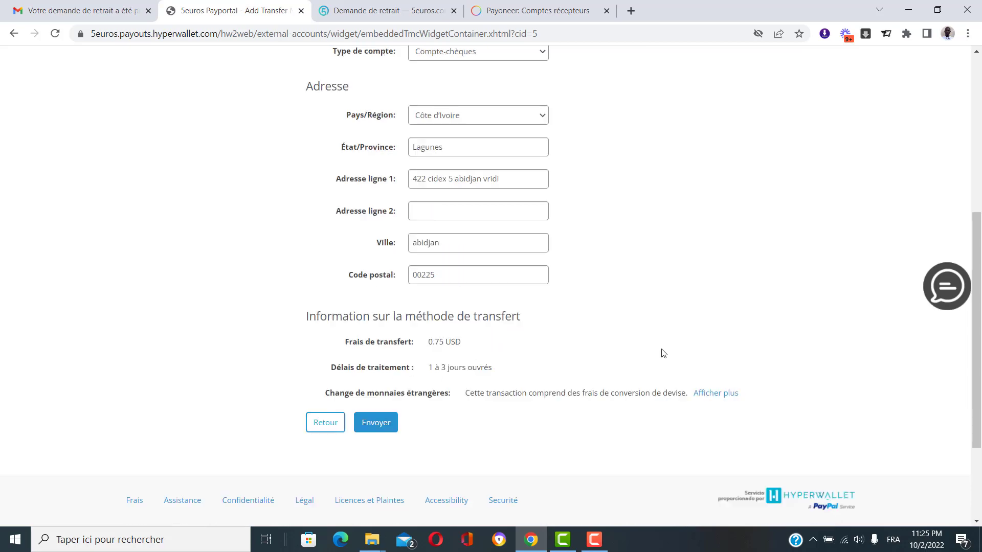
{"action": "scroll", "coordinate": [668, 366], "scroll_direction": "up", "scroll_amount": 5}
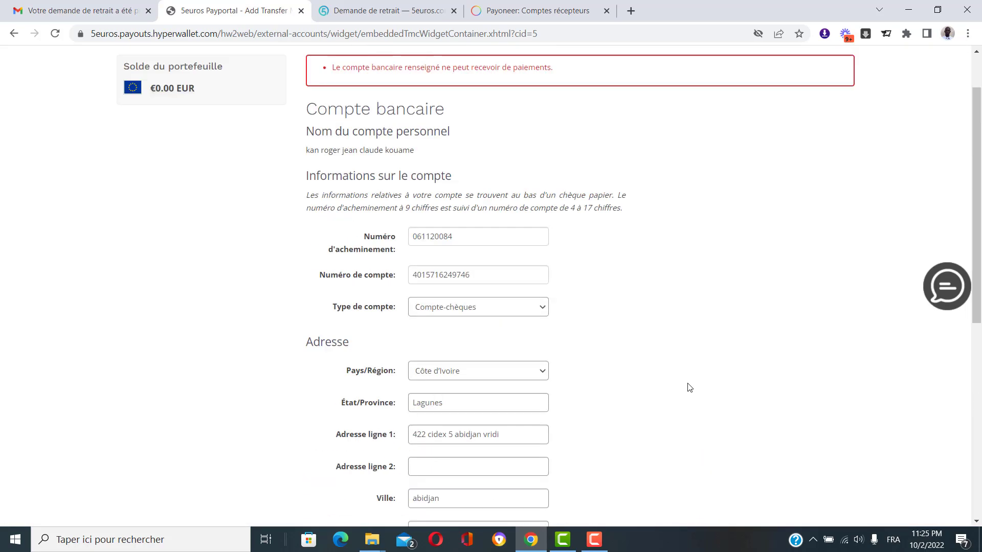
{"action": "scroll", "coordinate": [688, 387], "scroll_direction": "down", "scroll_amount": 3}
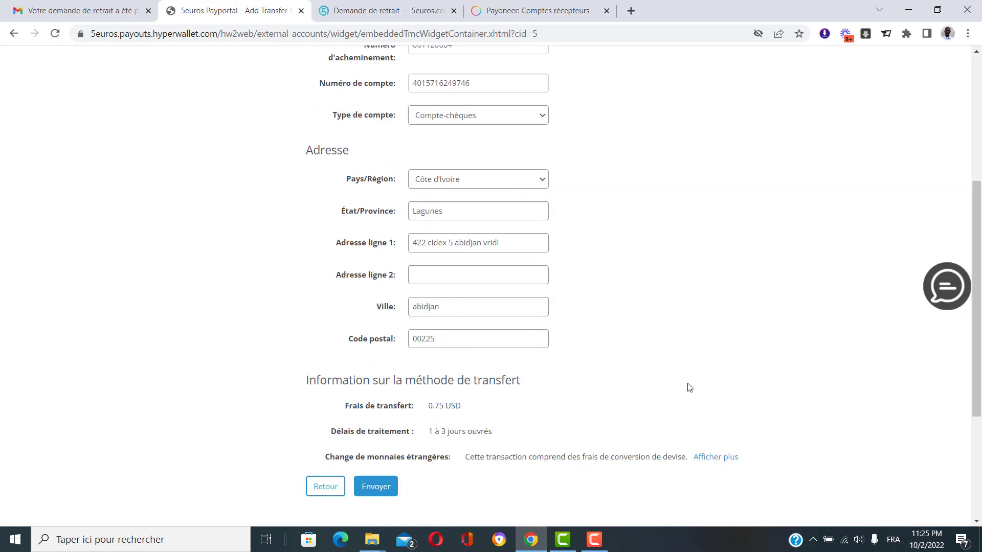
Step: Resubmit the bank account form twice, then return home and to Payoneer's USD account details
{"action": "left_click", "coordinate": [383, 488]}
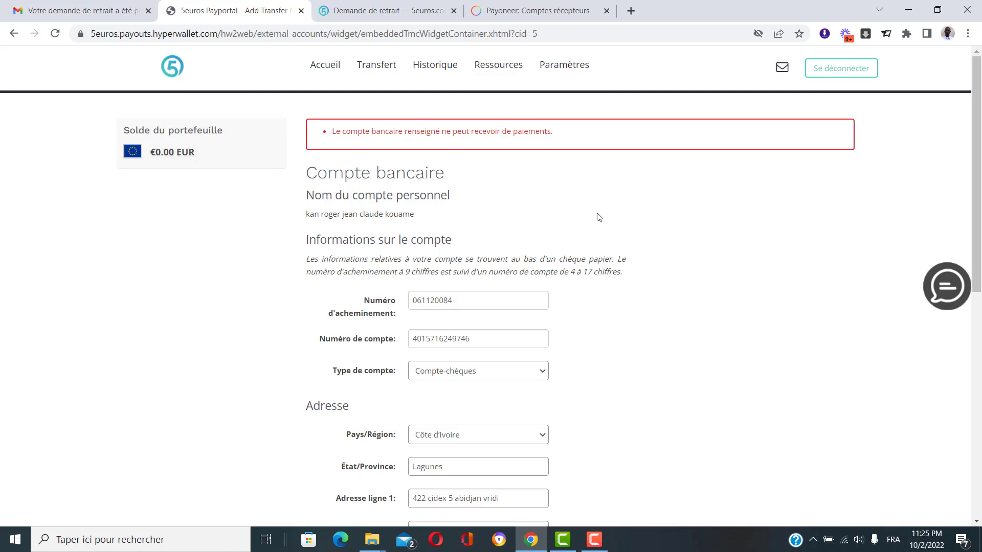
{"action": "scroll", "coordinate": [599, 217], "scroll_direction": "down", "scroll_amount": 6}
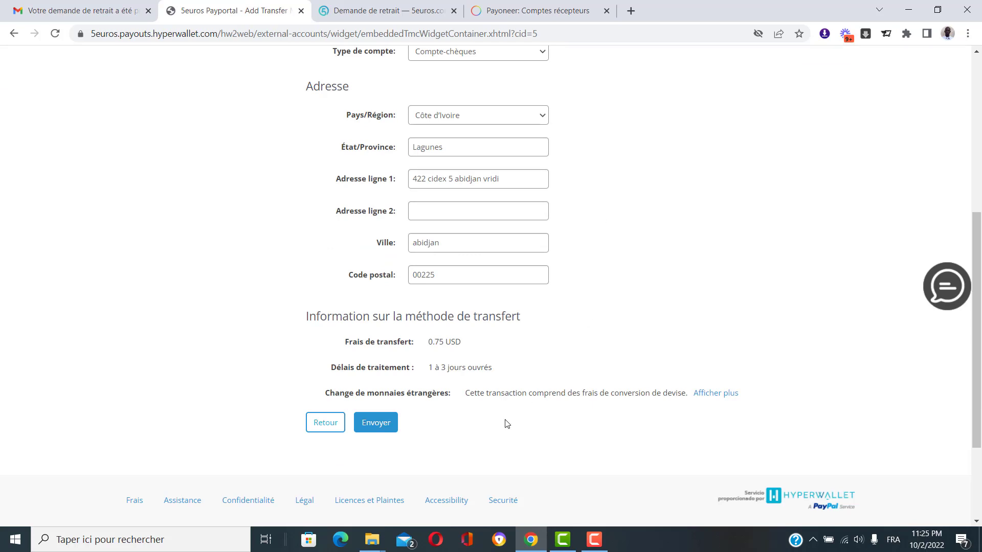
{"action": "left_click", "coordinate": [378, 427]}
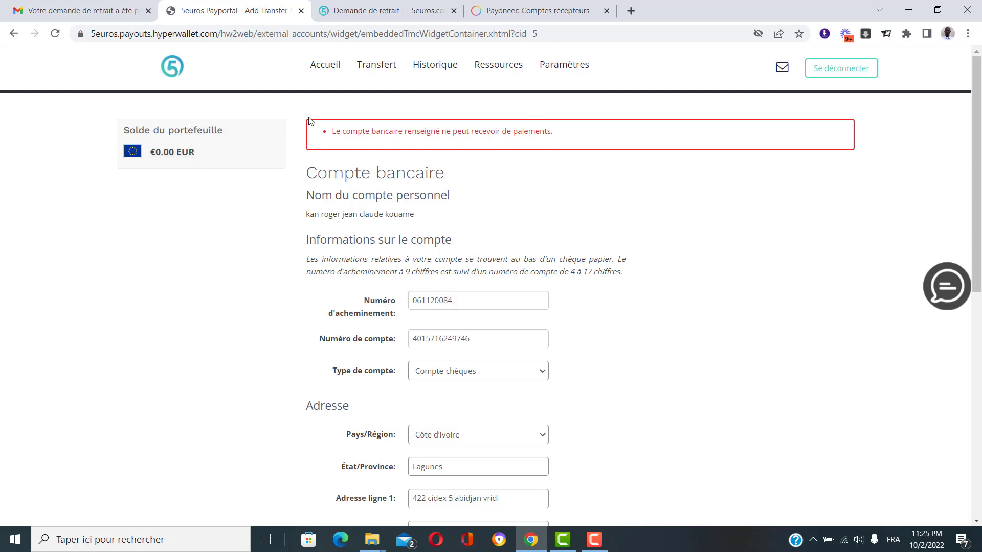
{"action": "left_click", "coordinate": [338, 67]}
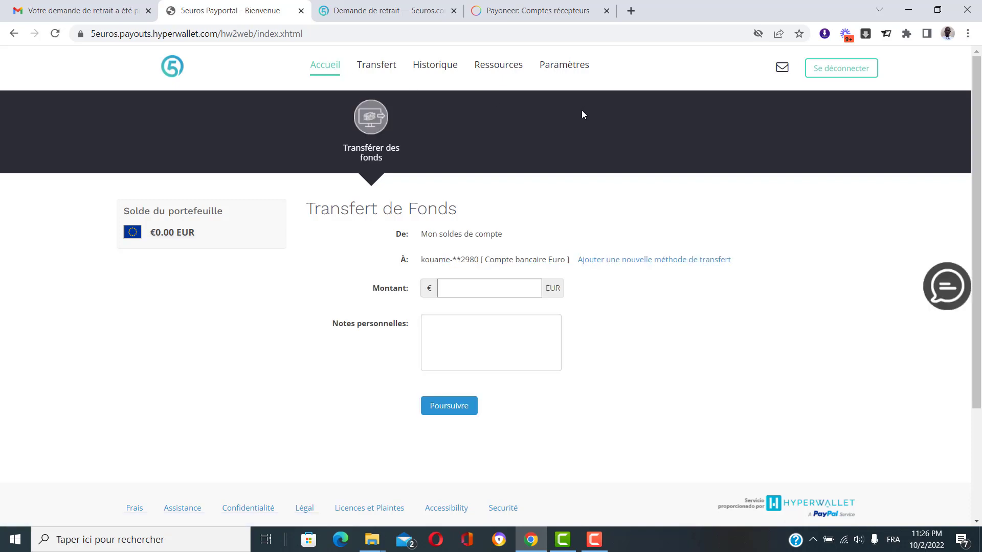
{"action": "left_click", "coordinate": [540, 10]}
Step: Go to the Wise website by entering 'wise' in the address bar
{"action": "left_click", "coordinate": [548, 30]}
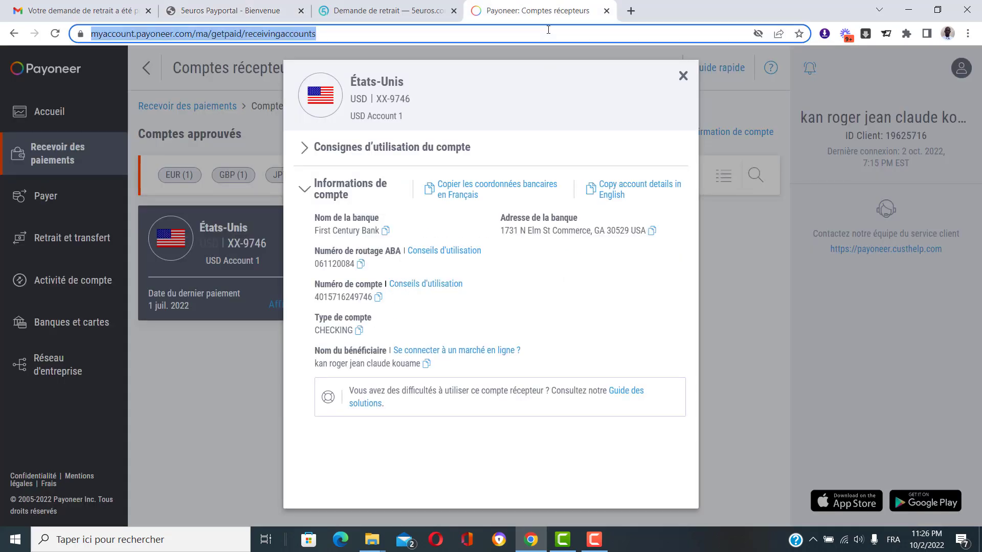
{"action": "type", "text": "wise"}
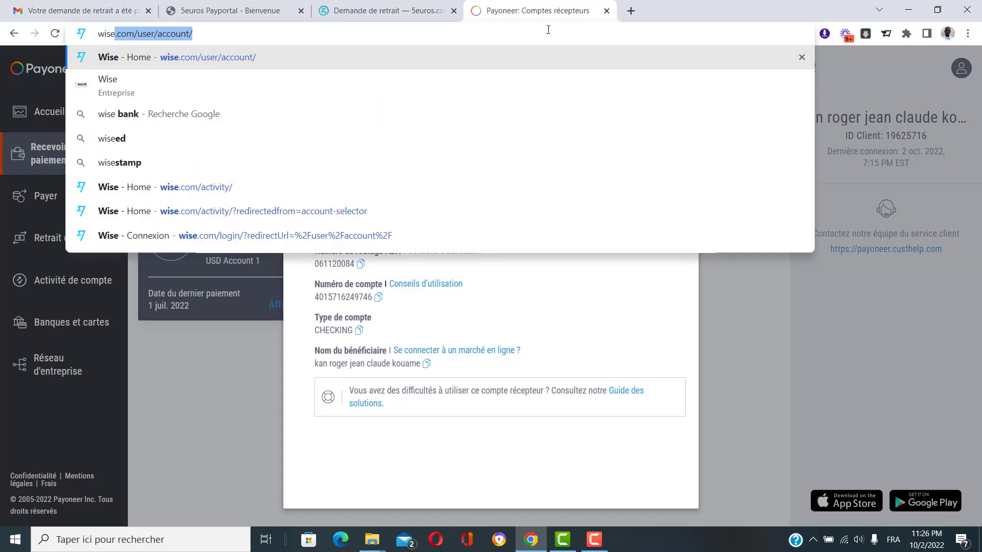
{"action": "key", "text": "Return"}
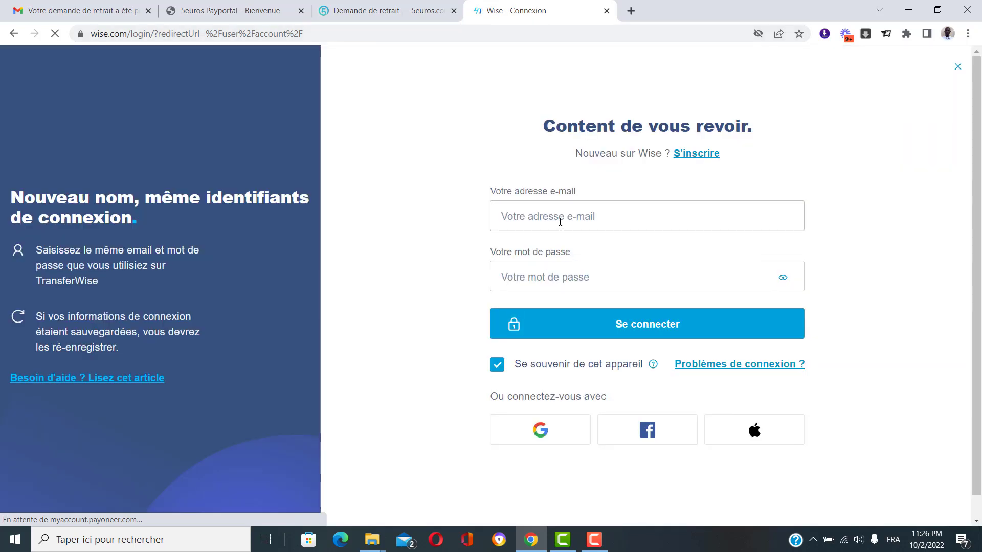
Step: Sign in to Wise with the saved e-mail and account password, retrying after the failed attempt
{"action": "left_click", "coordinate": [561, 220]}
{"action": "left_click", "coordinate": [583, 254]}
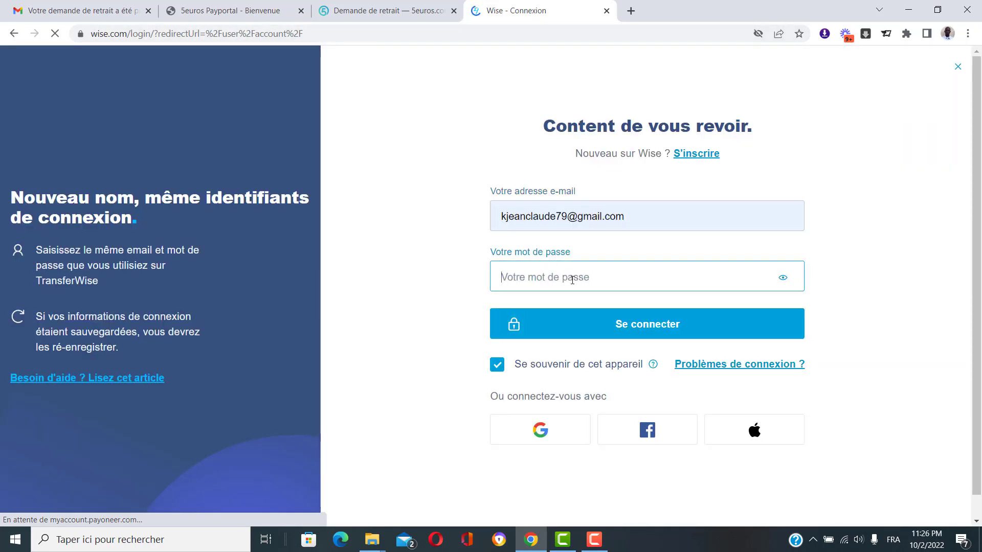
{"action": "type", "text": "•"}
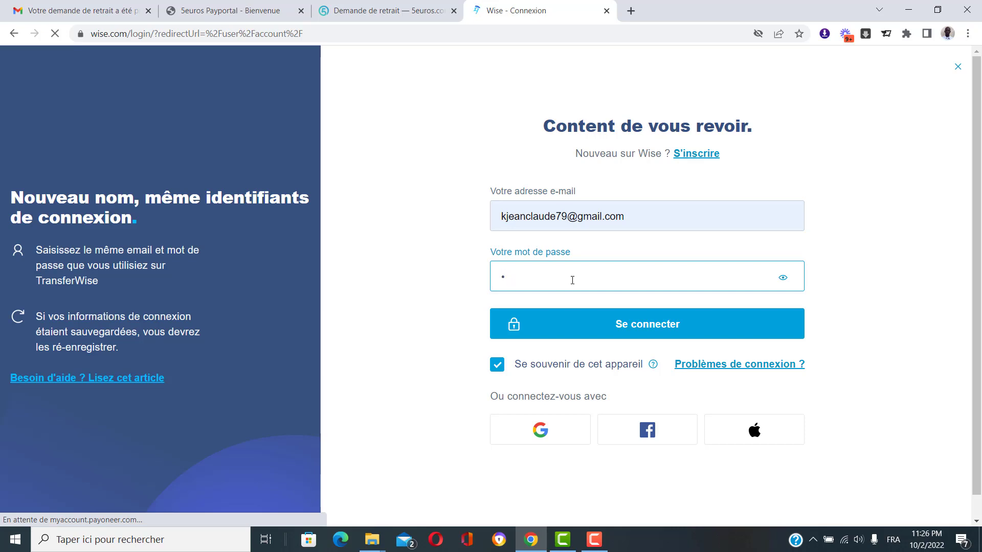
{"action": "type", "text": "••••••••••"}
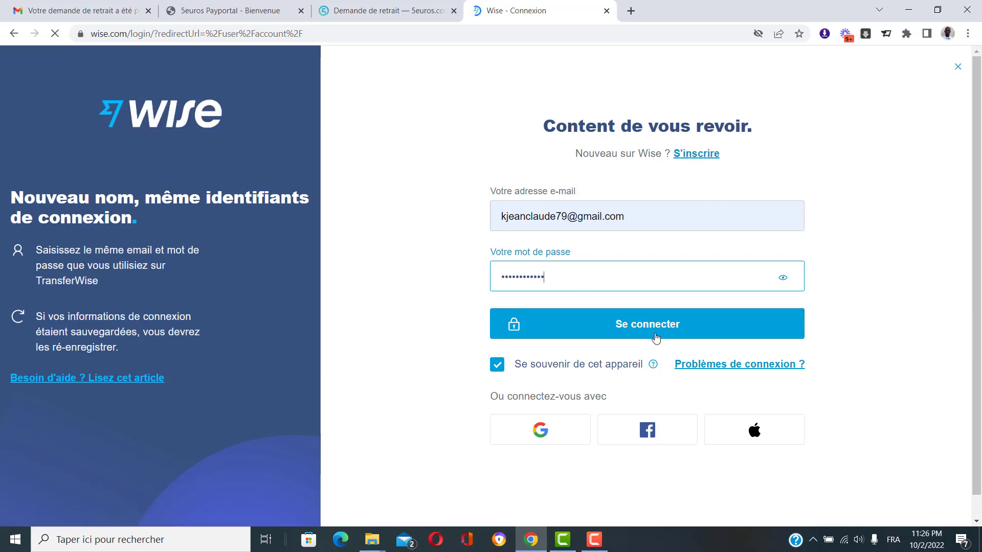
{"action": "left_click", "coordinate": [655, 339]}
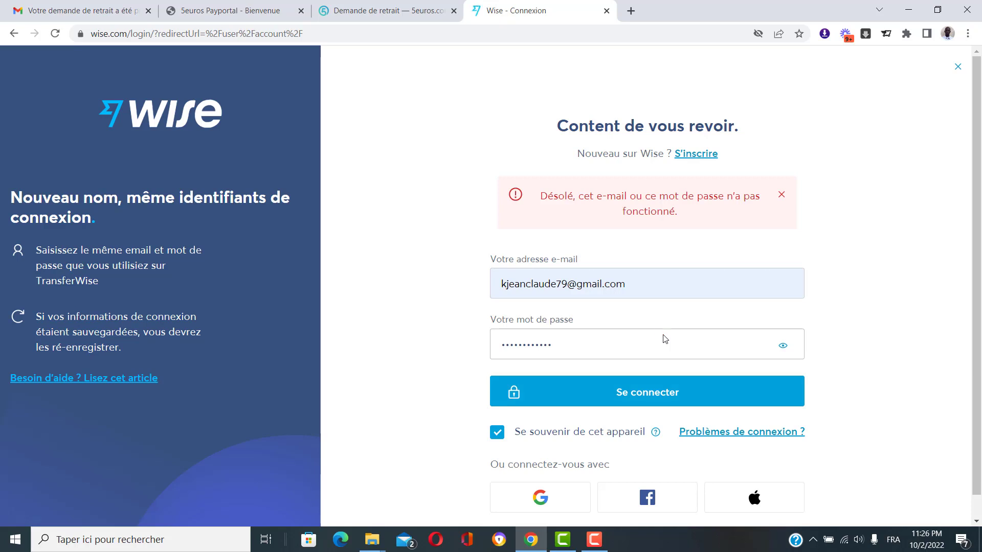
{"action": "left_click", "coordinate": [574, 352]}
{"action": "double_click", "coordinate": [539, 346]}
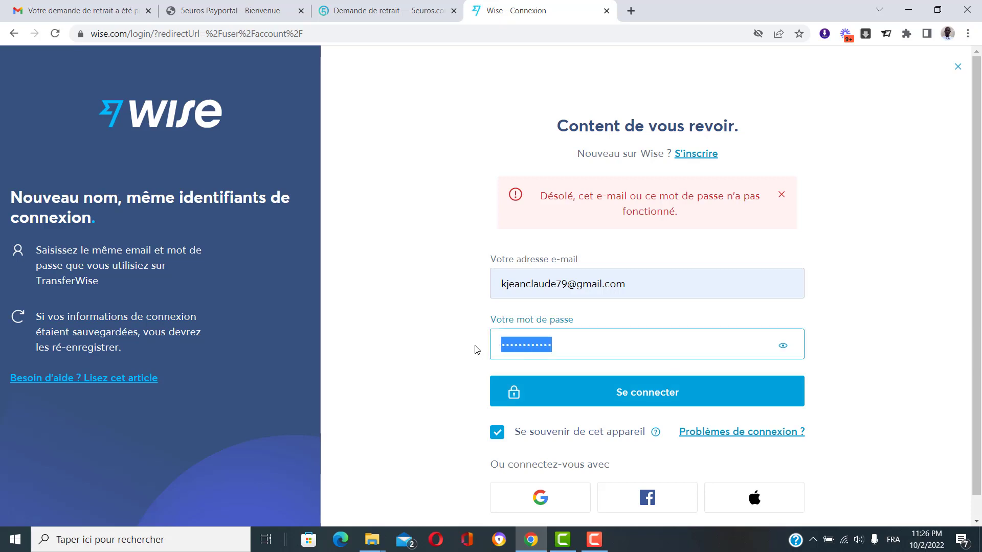
{"action": "type", "text": "a••••"}
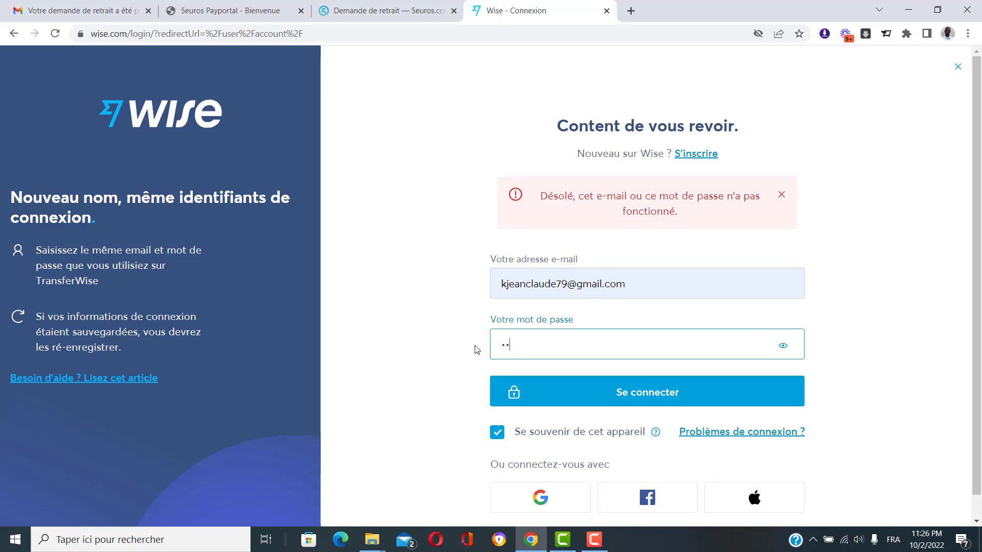
{"action": "type", "text": "••••••"}
{"action": "key", "text": "Return"}
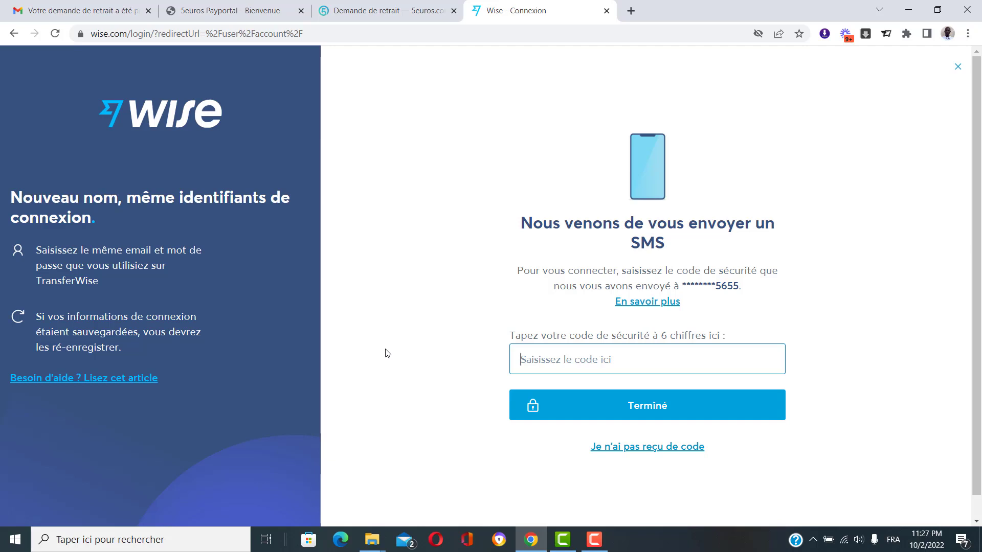
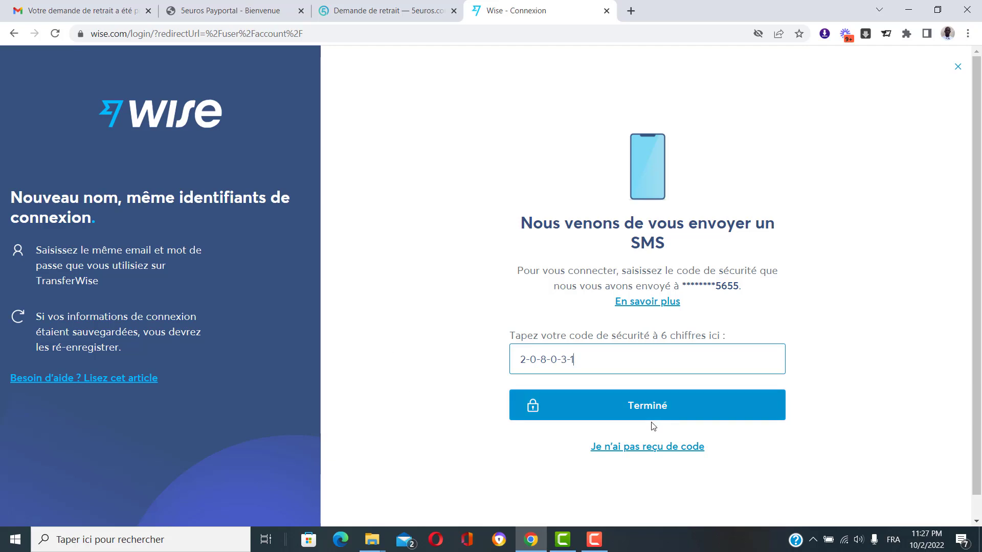
Step: Enter the 6-digit SMS security code, confirm it, and continue with the personal Wise account
{"action": "left_click", "coordinate": [660, 406]}
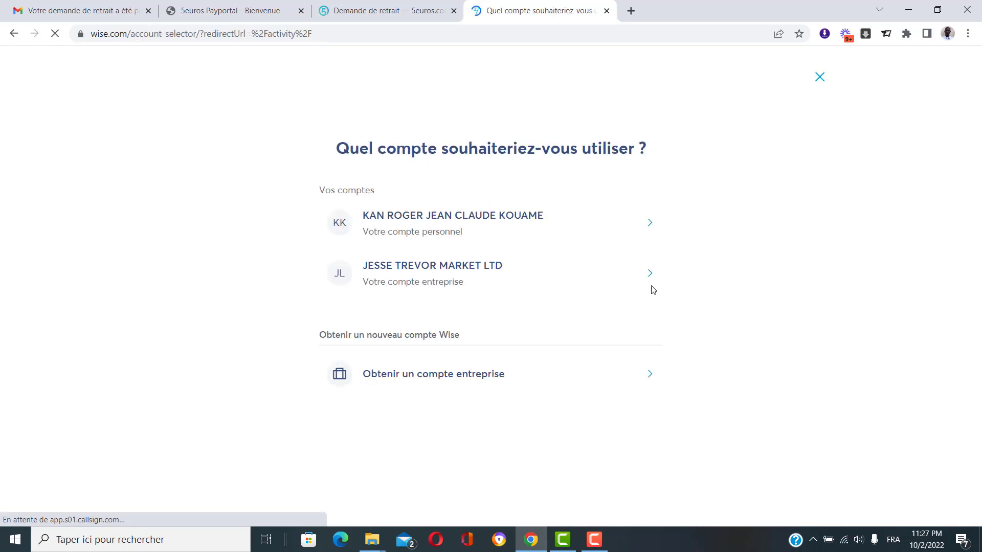
{"action": "left_click", "coordinate": [456, 230]}
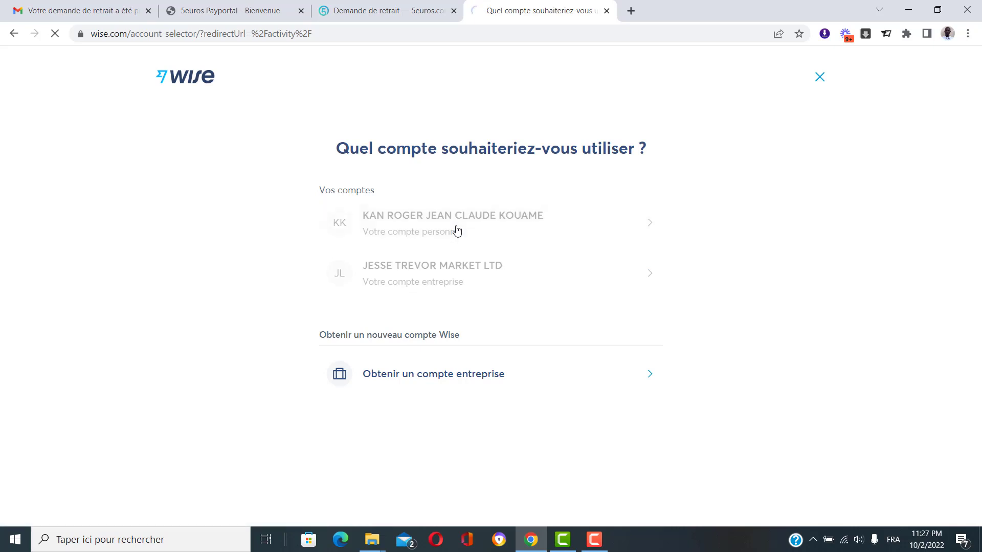